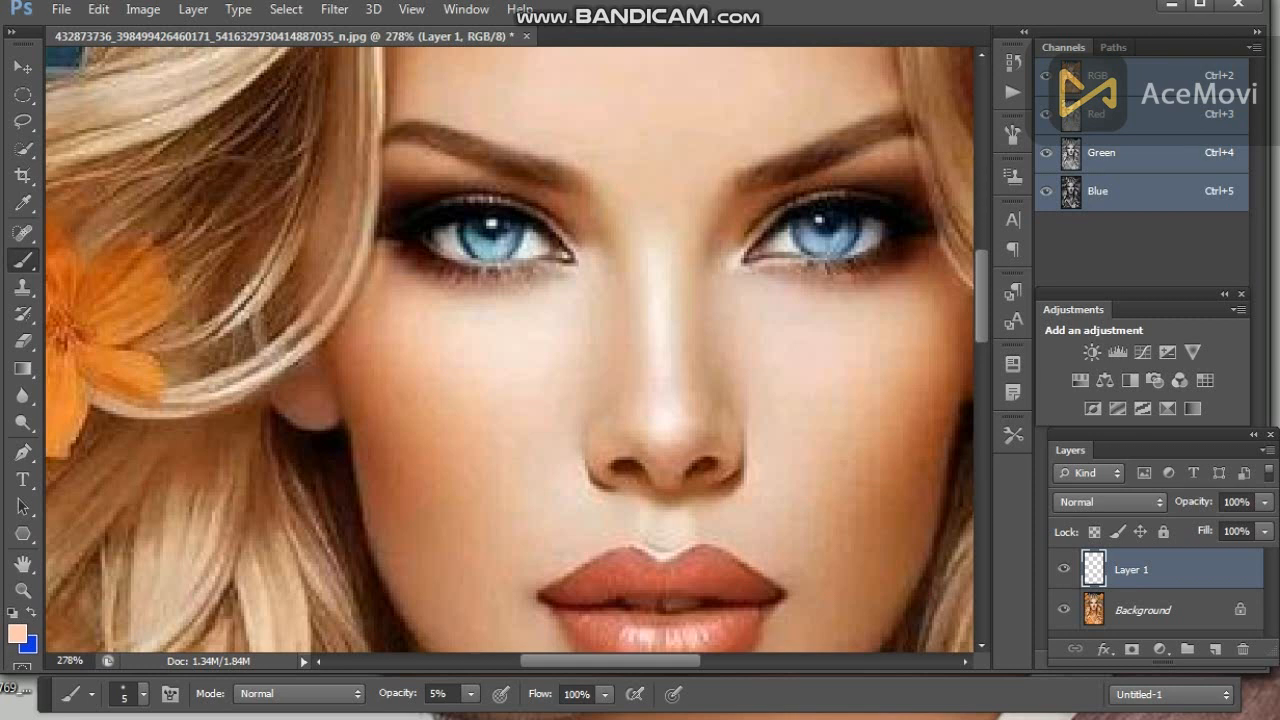
Step: Choose the 112-pixel curved grass-blade tip for the Brush tool
{"action": "scroll", "coordinate": [567, 423], "scroll_direction": "down", "scroll_amount": 7}
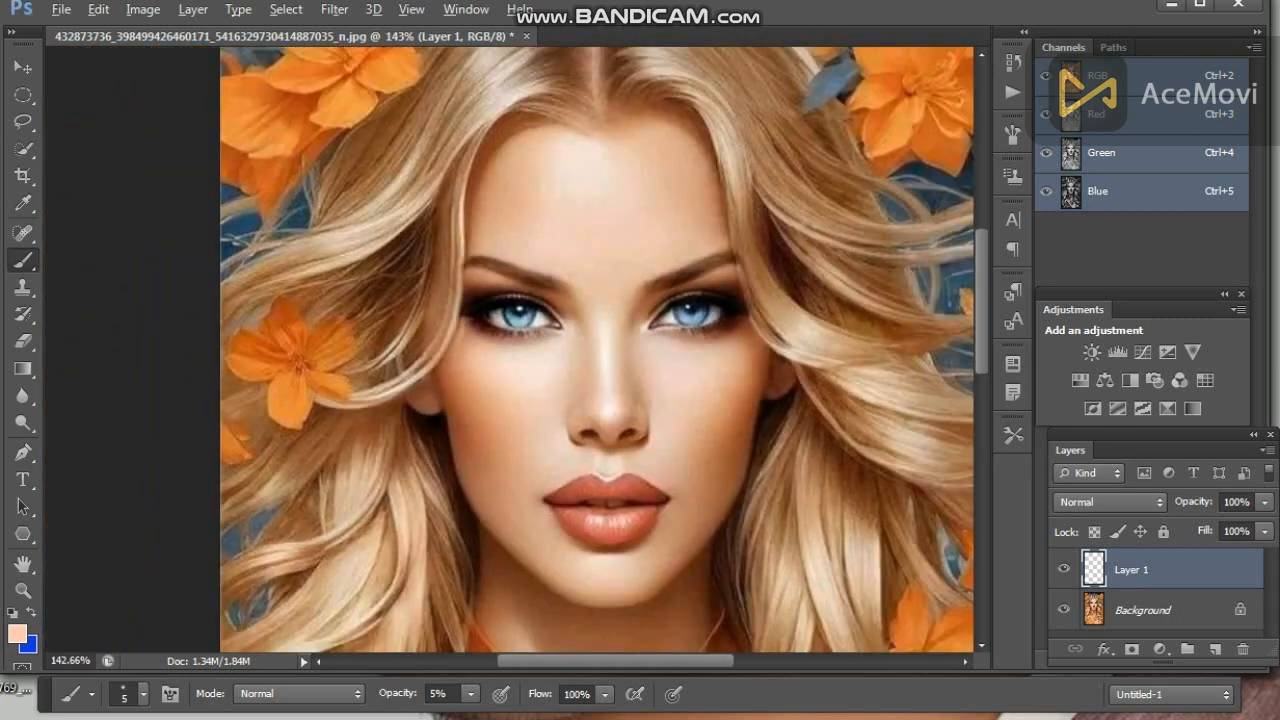
{"action": "scroll", "coordinate": [567, 423], "scroll_direction": "up", "scroll_amount": 6}
{"action": "right_click", "coordinate": [532, 288]}
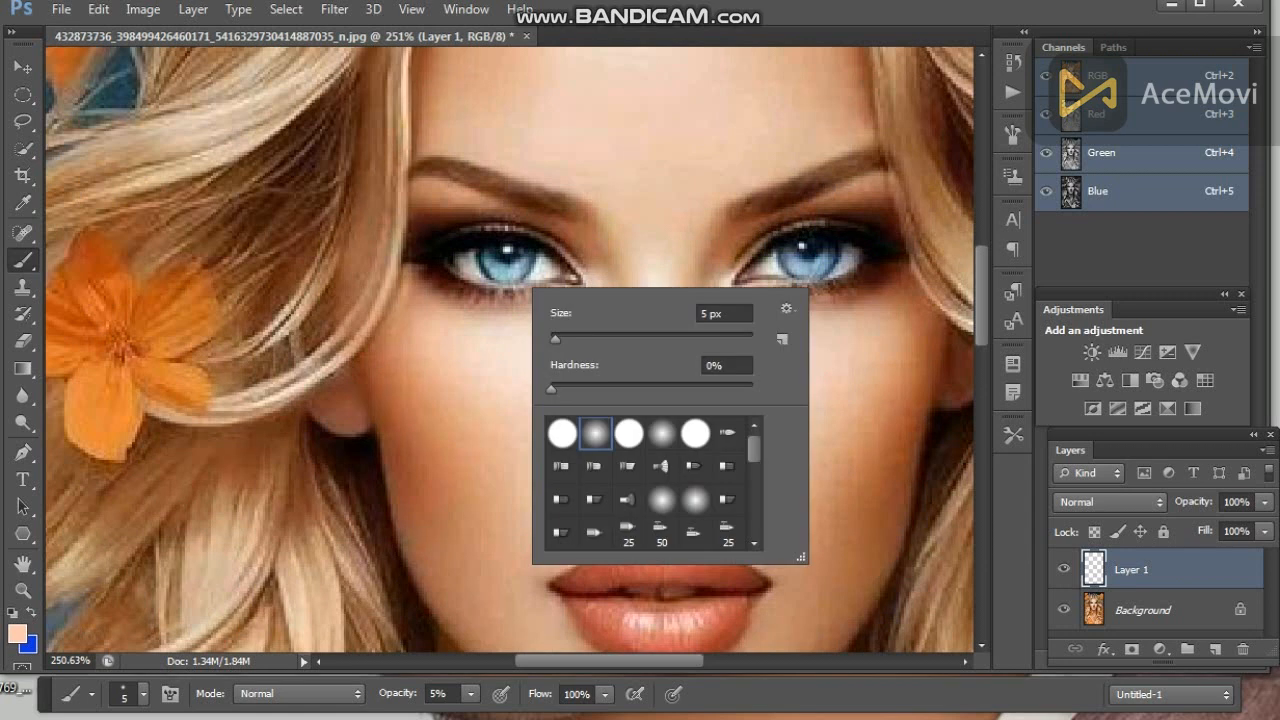
{"action": "scroll", "coordinate": [650, 480], "scroll_direction": "down", "scroll_amount": 10}
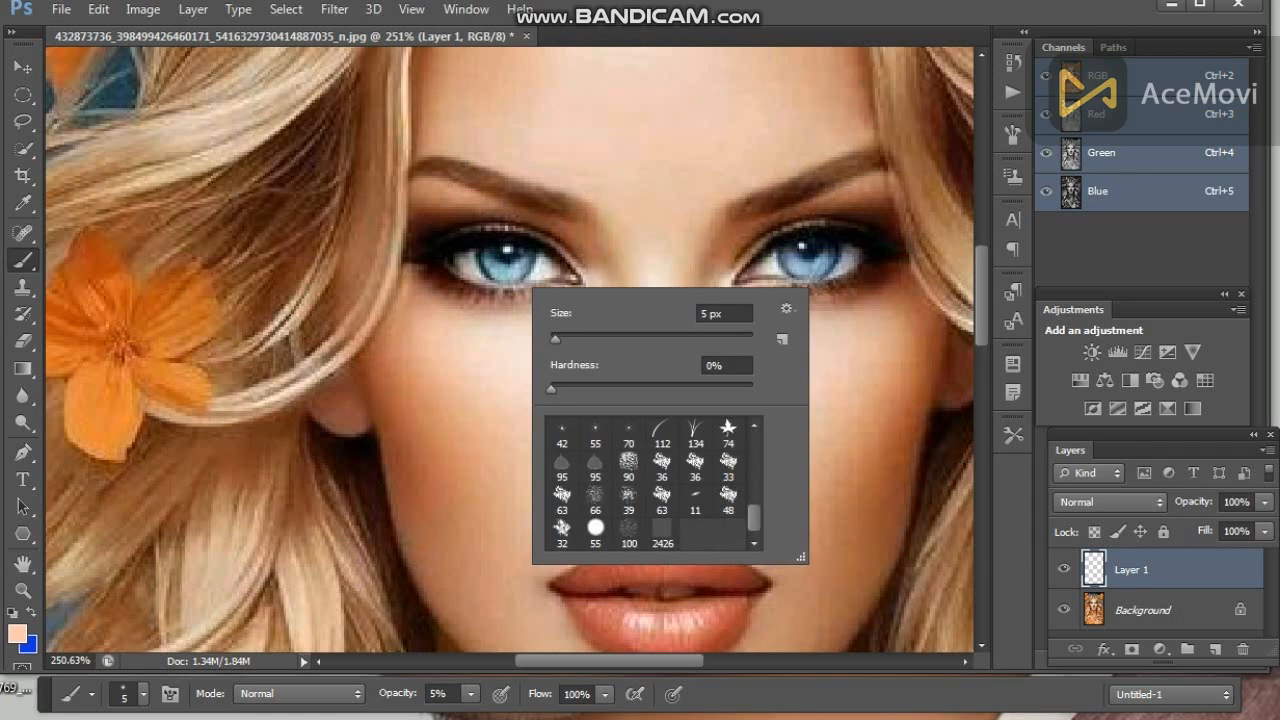
{"action": "left_click", "coordinate": [662, 432]}
{"action": "key", "text": "Return"}
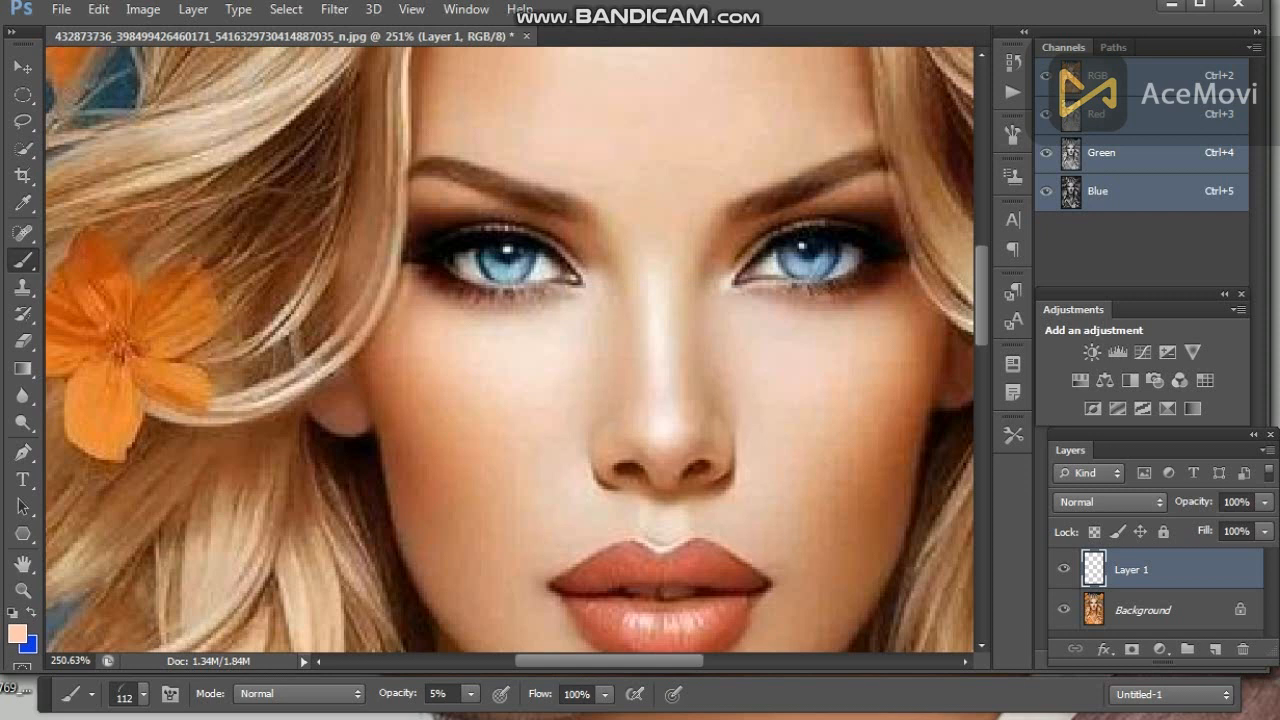
Step: Merge all visible layers into the background and add a new empty layer above it
{"action": "left_click", "coordinate": [193, 9]}
{"action": "left_click", "coordinate": [343, 664]}
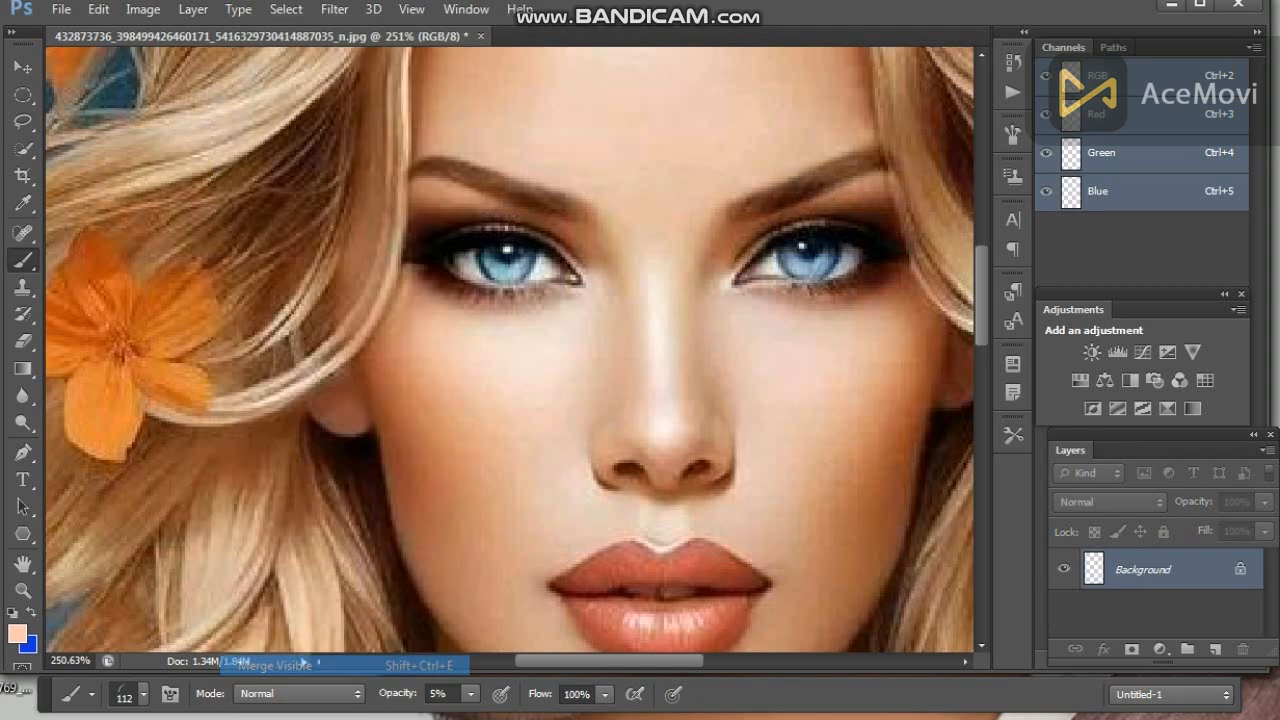
{"action": "left_click", "coordinate": [1187, 649]}
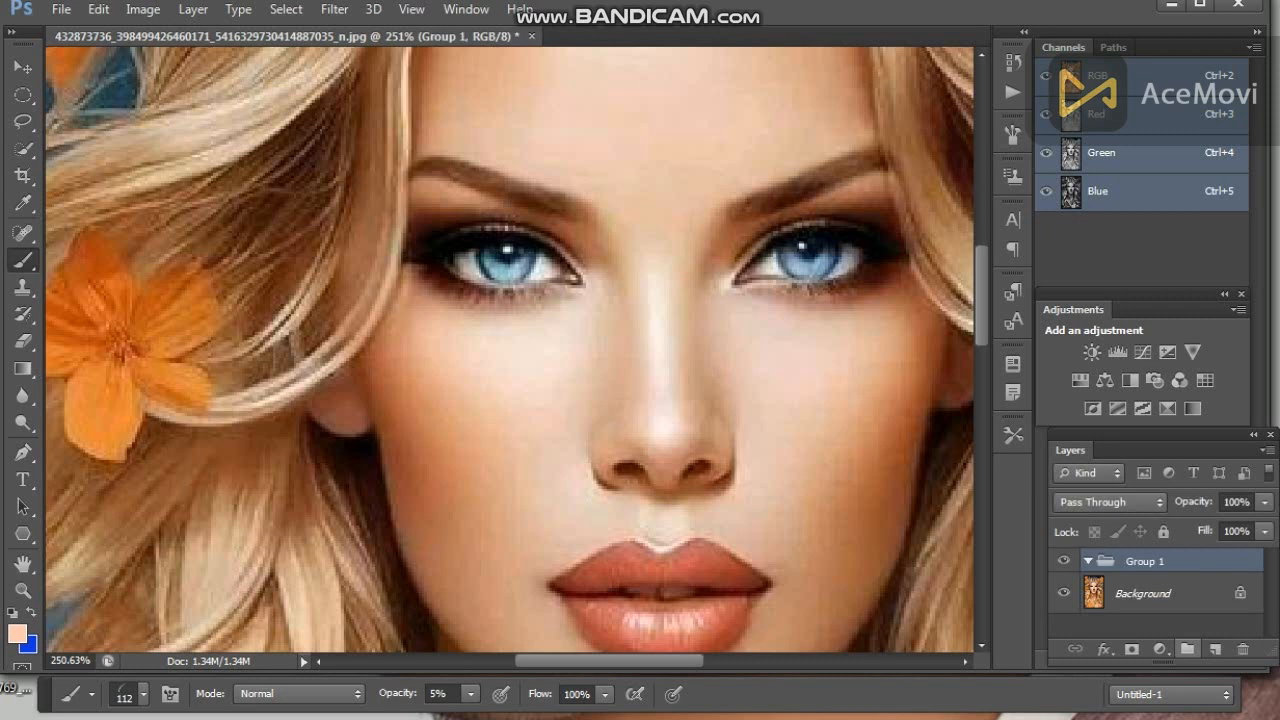
{"action": "key", "text": "ctrl+z"}
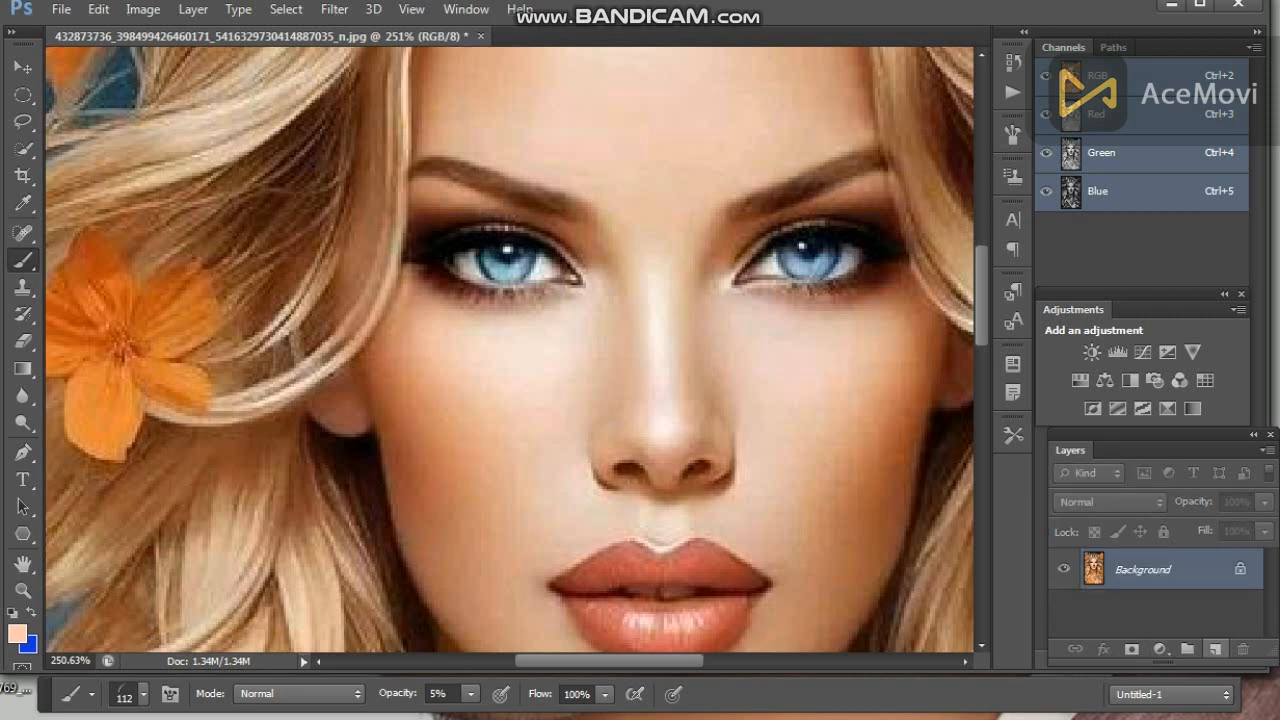
{"action": "left_click", "coordinate": [1214, 649]}
Step: Enlarge the brush to 139 px and set the foreground color to black
{"action": "right_click", "coordinate": [567, 333]}
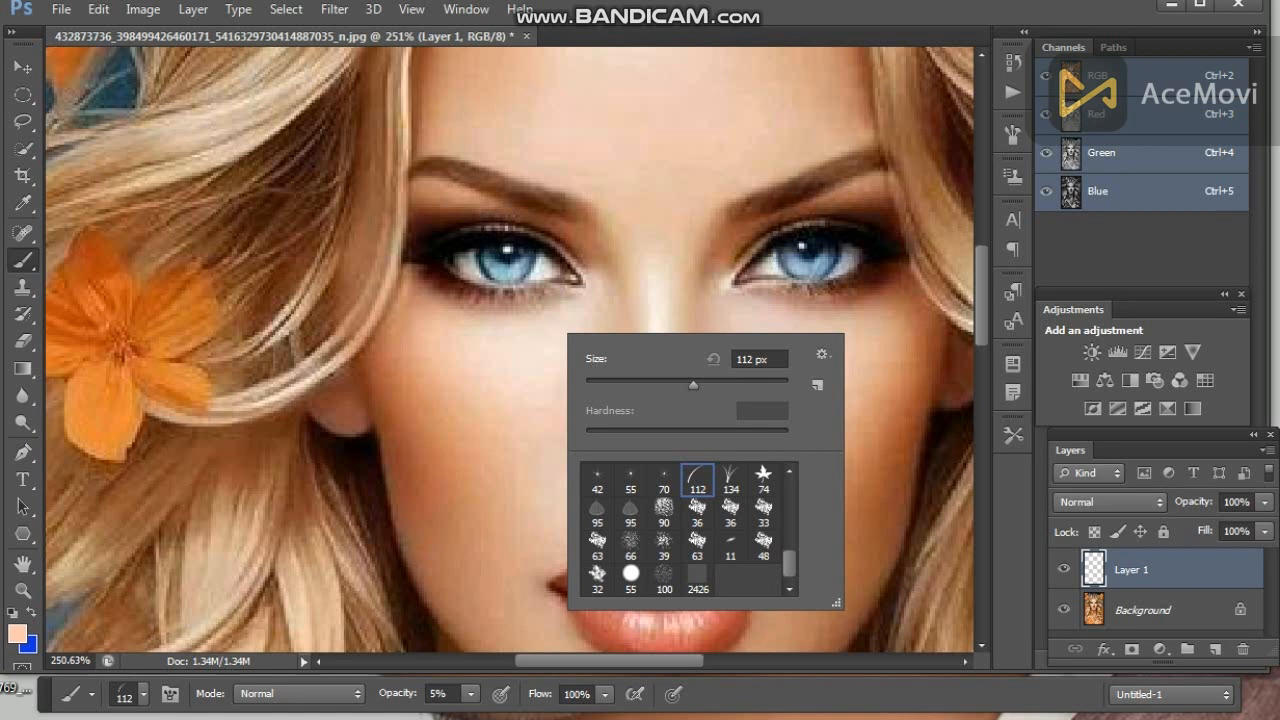
{"action": "left_click_drag", "start_coordinate": [693, 385], "coordinate": [707, 385]}
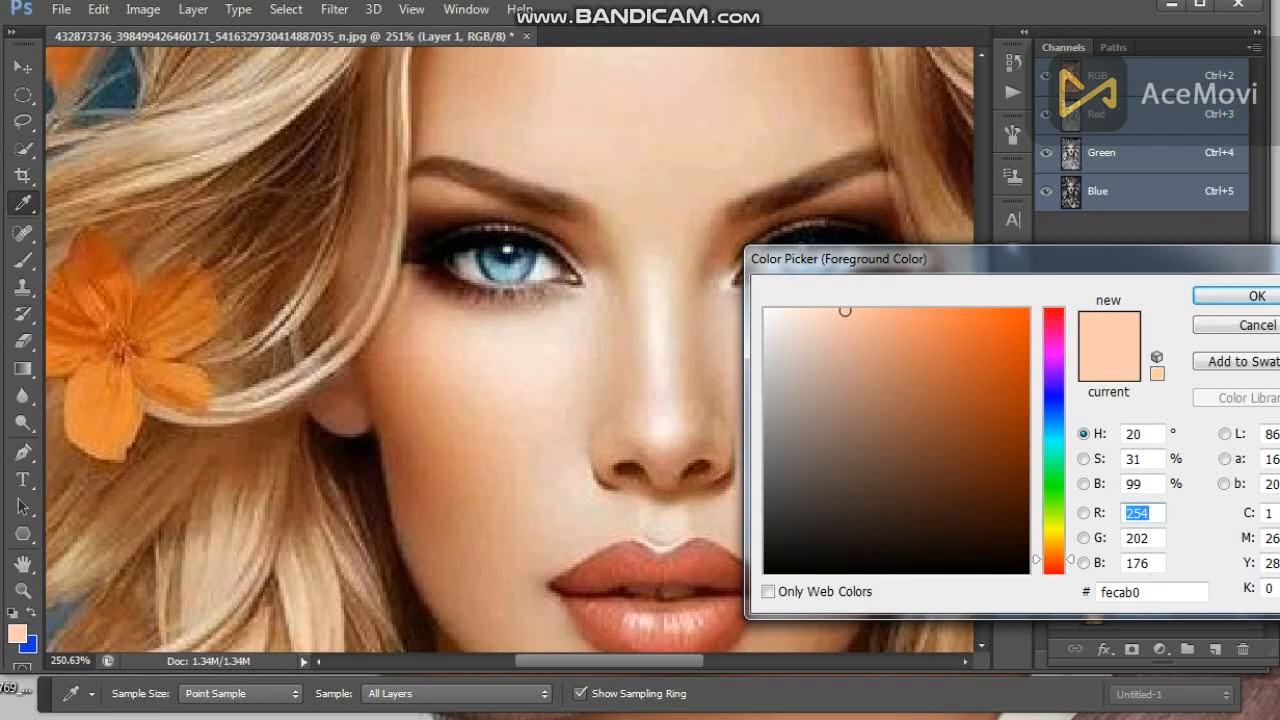
{"action": "left_click", "coordinate": [772, 560]}
{"action": "left_click", "coordinate": [1257, 296]}
{"action": "key", "text": "b"}
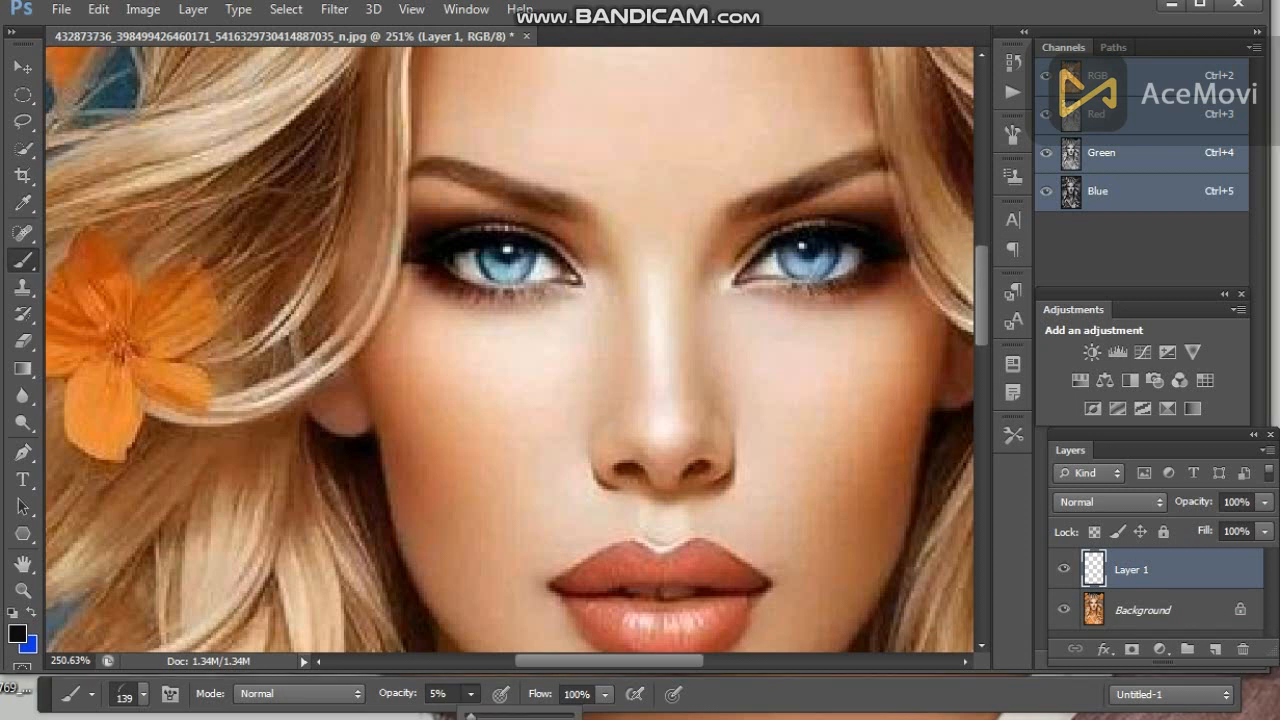
Step: Set the brush opacity to 54% and undo the test stroke on the cheek
{"action": "key", "text": "5"}
{"action": "key", "text": "4"}
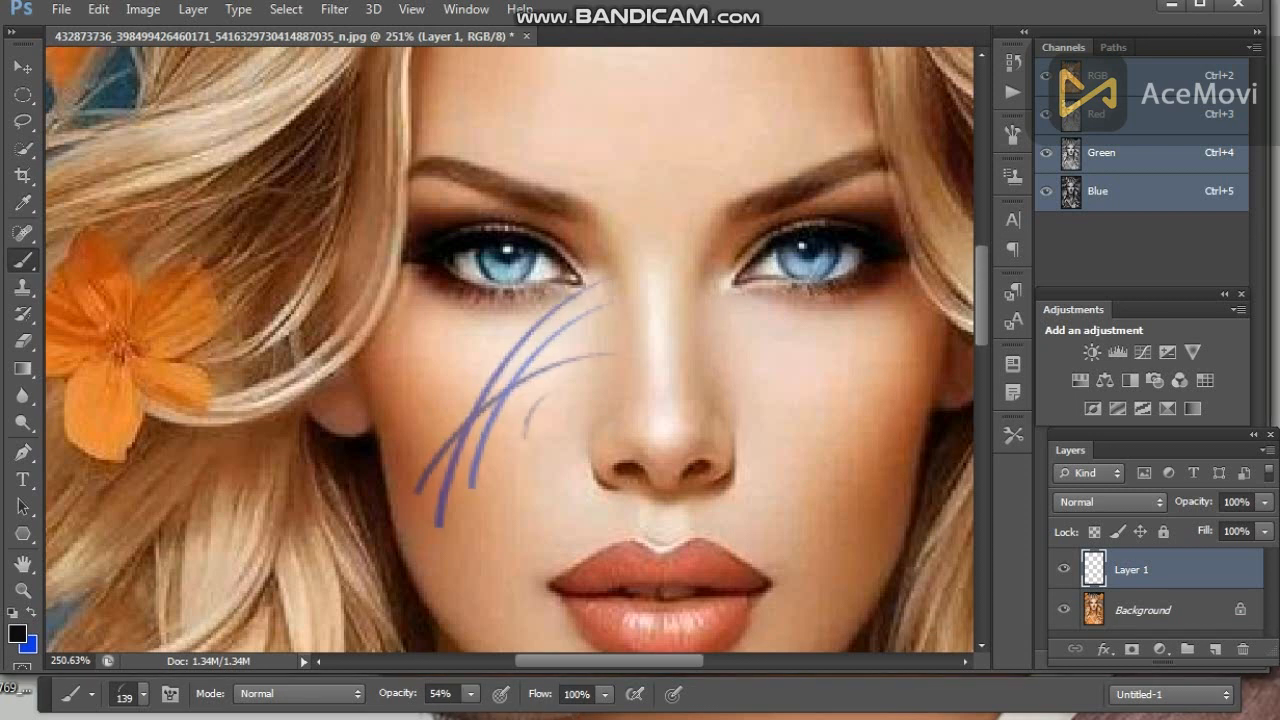
{"action": "key", "text": "ctrl+z"}
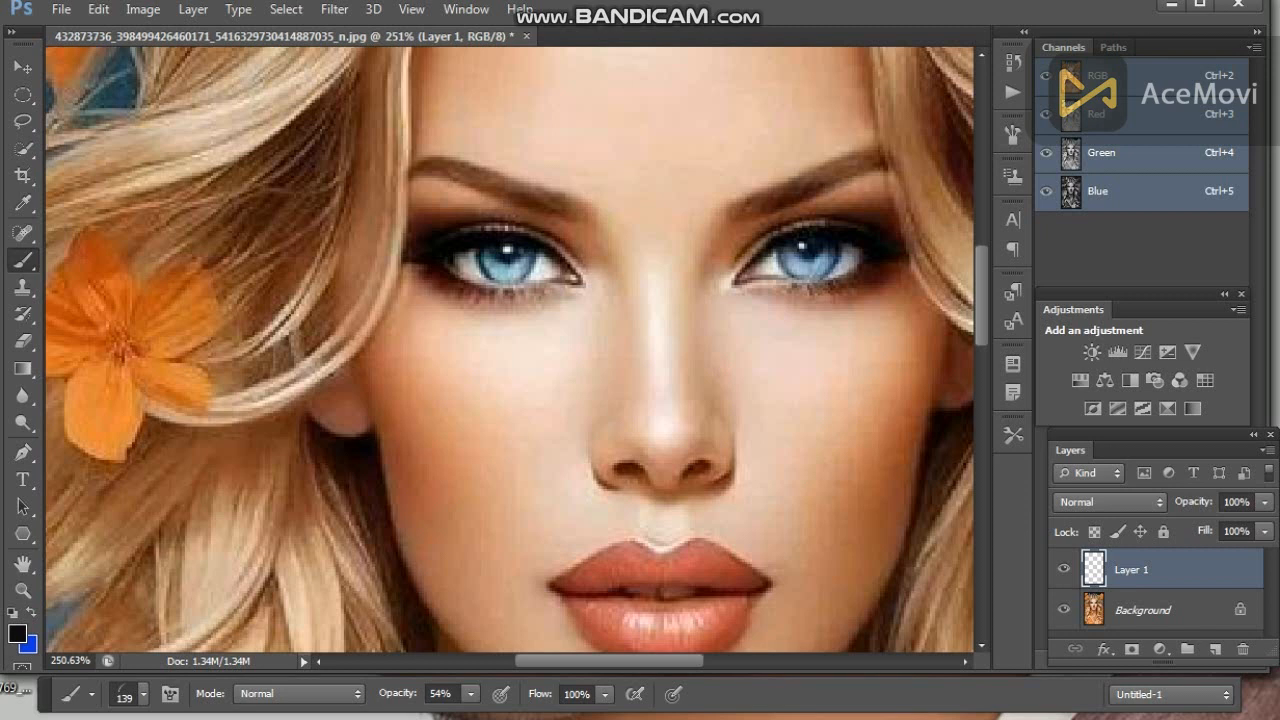
Step: Try the brush at 62 px with a test mark on the cheek below the eye, and undo the mark
{"action": "right_click", "coordinate": [585, 376]}
{"action": "left_click_drag", "start_coordinate": [723, 427], "coordinate": [664, 427]}
{"action": "left_click", "coordinate": [480, 383]}
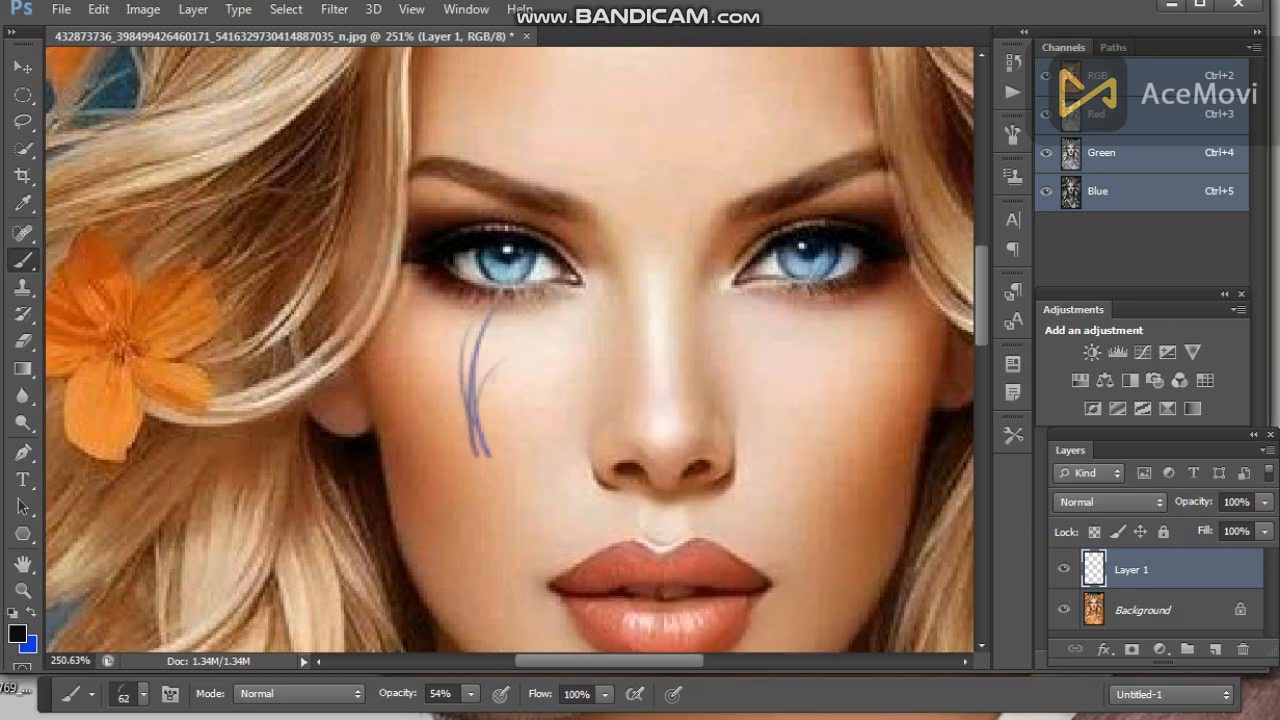
{"action": "key", "text": "ctrl+z"}
Step: Try the brush at 35 px with test marks on the cheek, undoing each one
{"action": "right_click", "coordinate": [584, 311]}
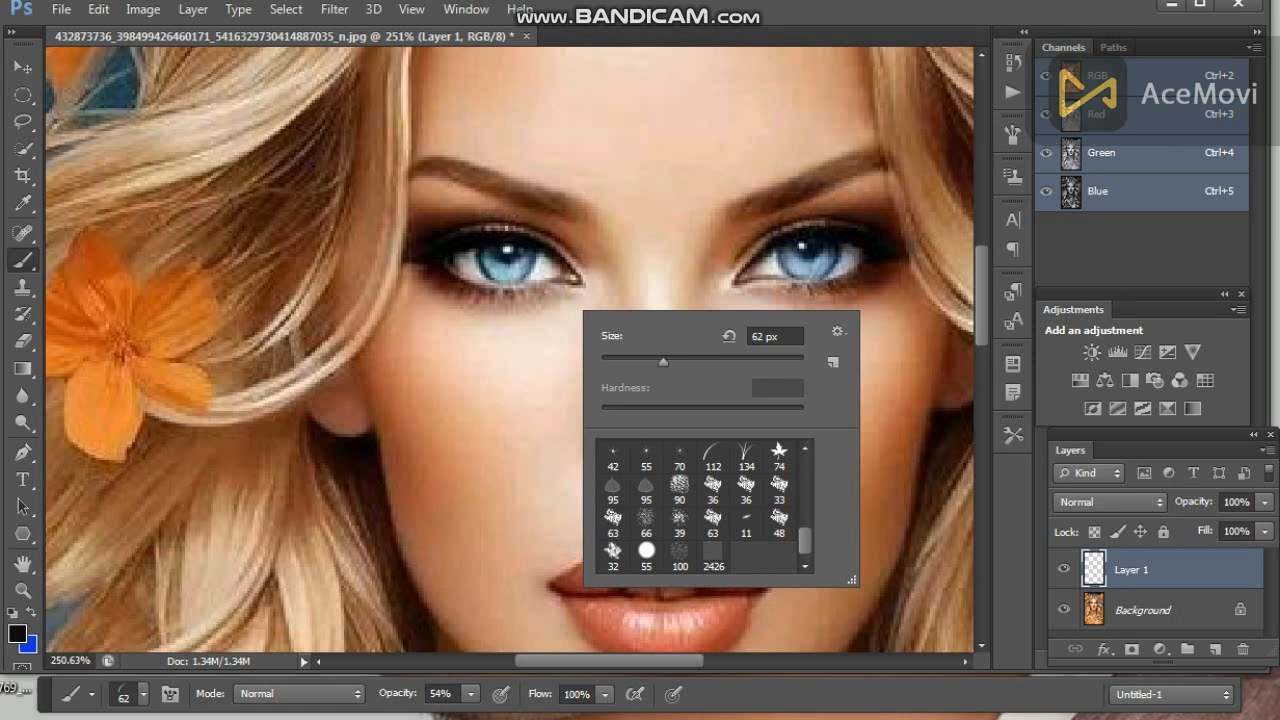
{"action": "left_click_drag", "start_coordinate": [663, 362], "coordinate": [636, 362]}
{"action": "left_click", "coordinate": [484, 368]}
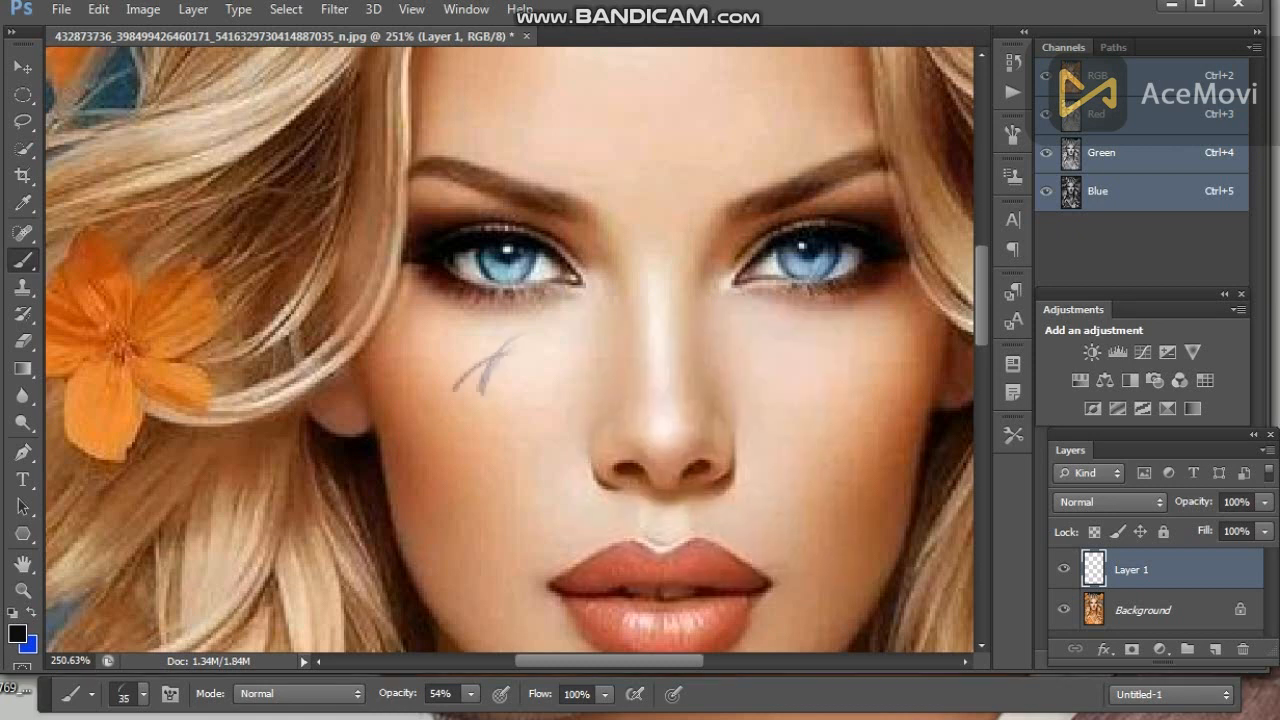
{"action": "key", "text": "ctrl+z"}
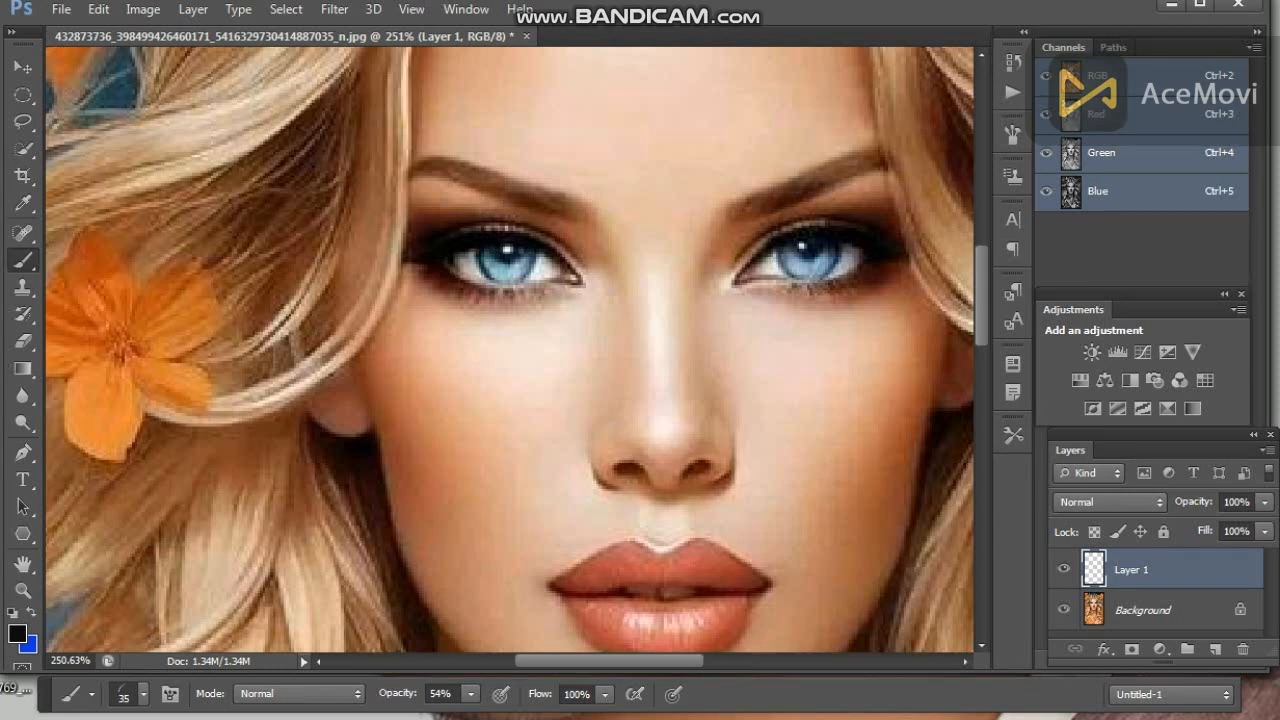
{"action": "right_click", "coordinate": [515, 372]}
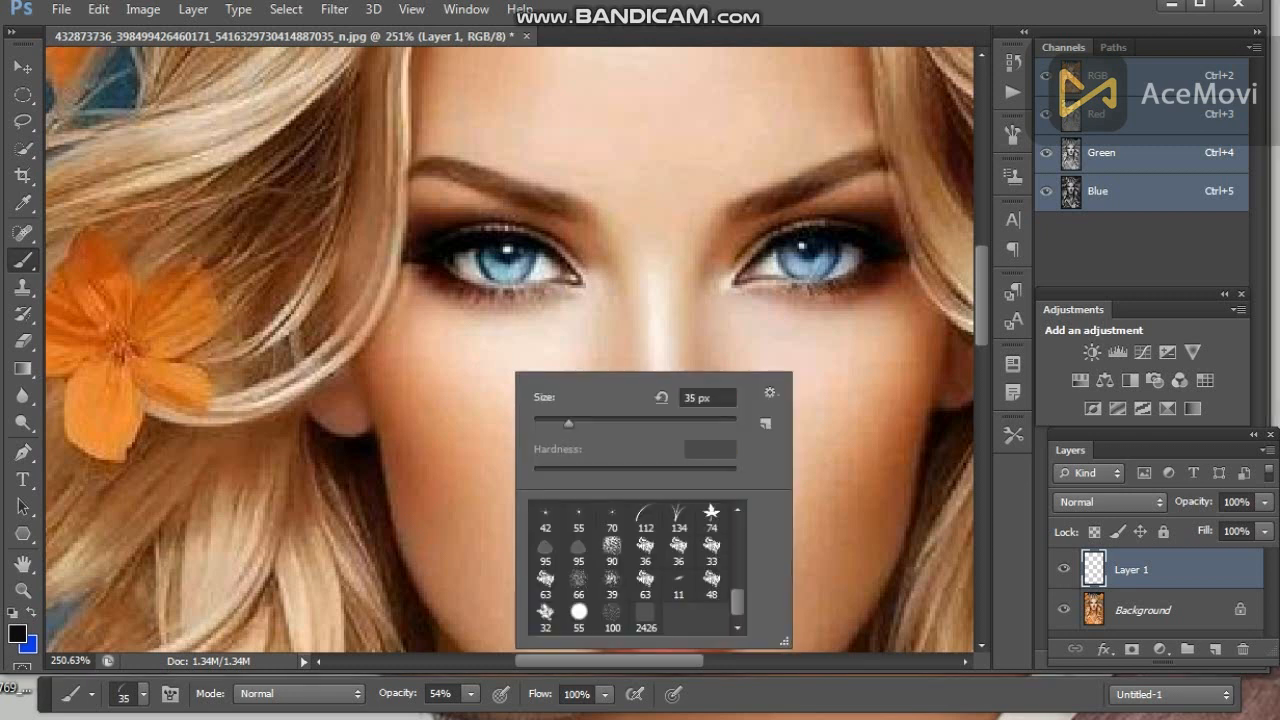
{"action": "left_click", "coordinate": [448, 384]}
{"action": "key", "text": "ctrl+z"}
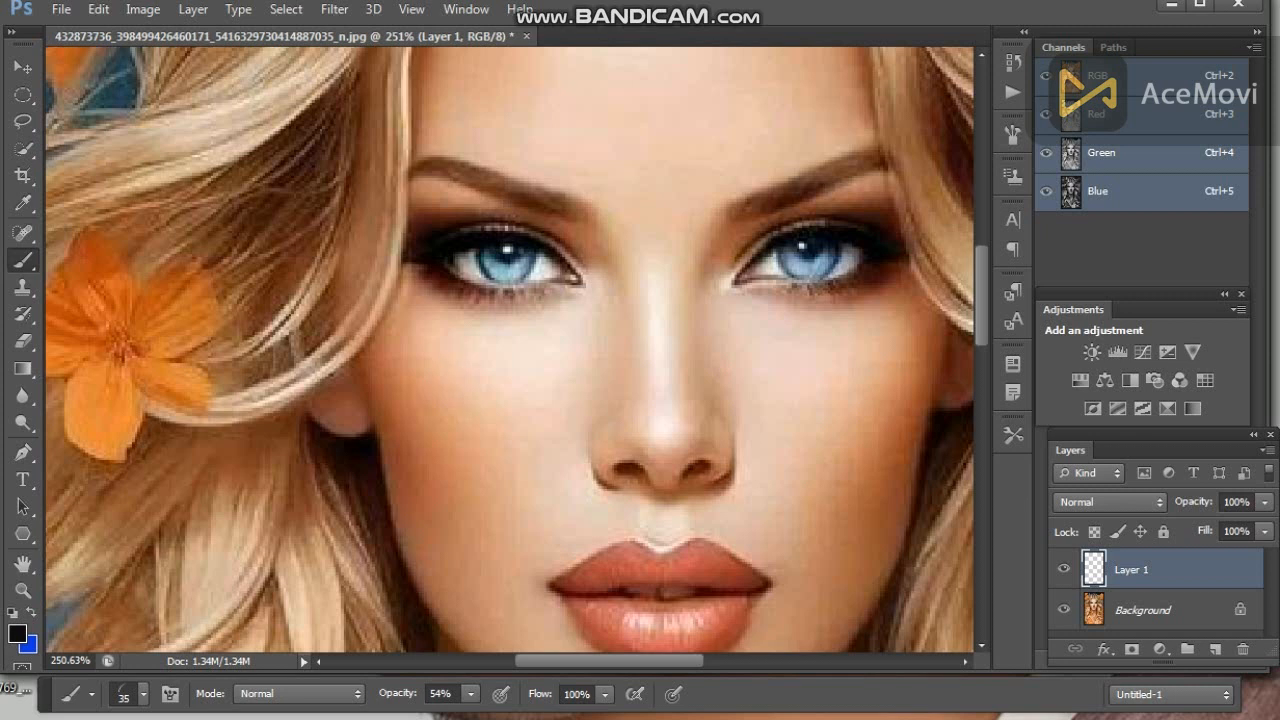
Step: Open the full brush tip settings and set the brush size to 44 px
{"action": "left_click", "coordinate": [91, 694]}
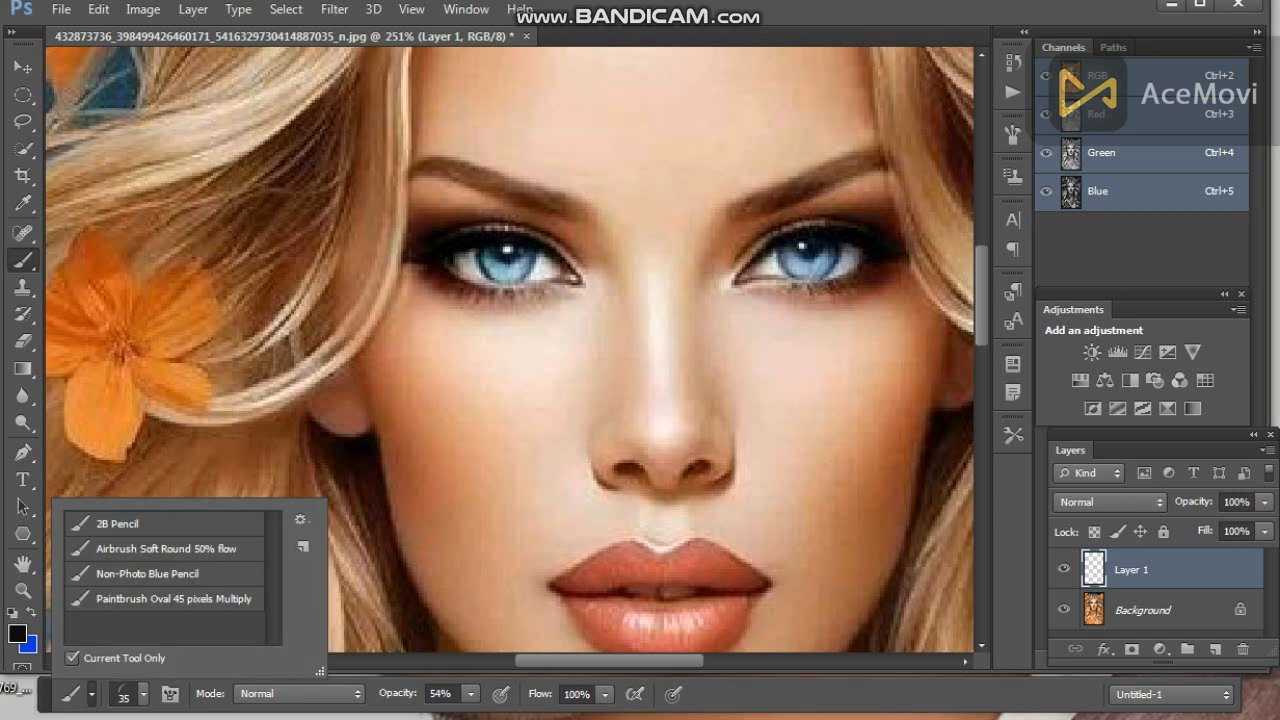
{"action": "left_click", "coordinate": [170, 694]}
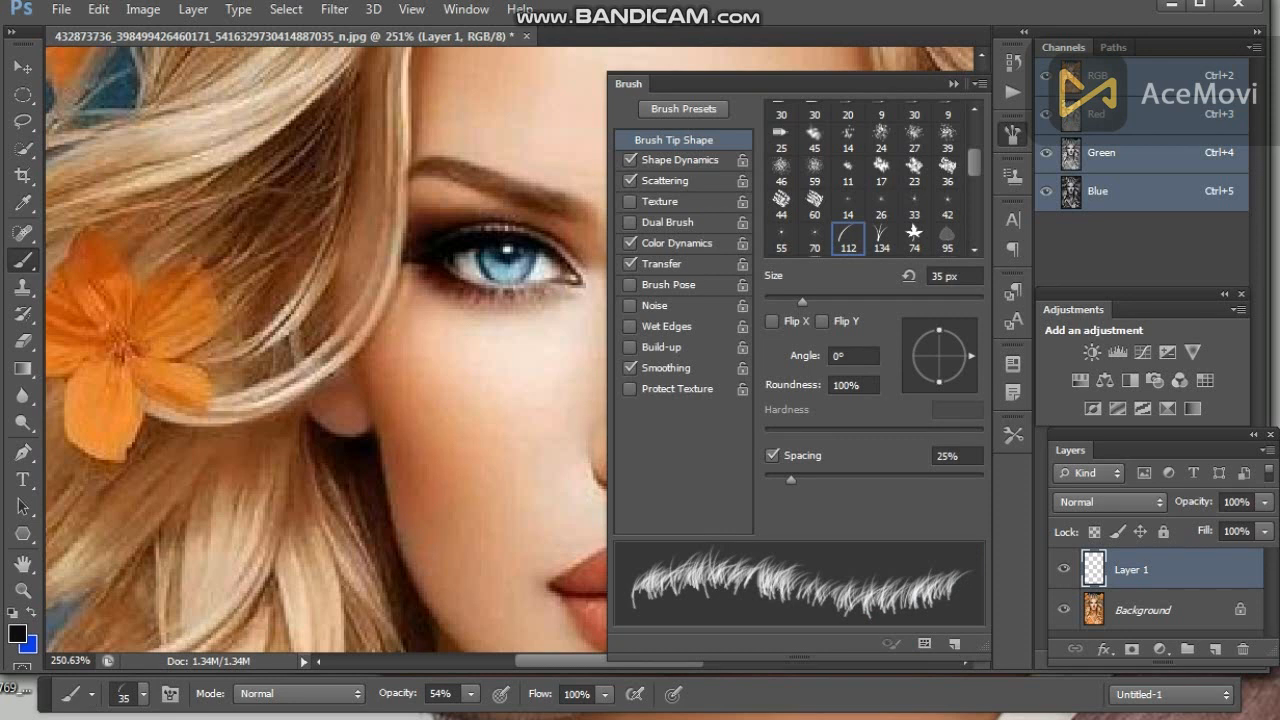
{"action": "mouse_move", "coordinate": [802, 301]}
{"action": "left_mouse_down"}
{"action": "mouse_move", "coordinate": [789, 301]}
{"action": "mouse_move", "coordinate": [811, 301]}
{"action": "left_mouse_up"}
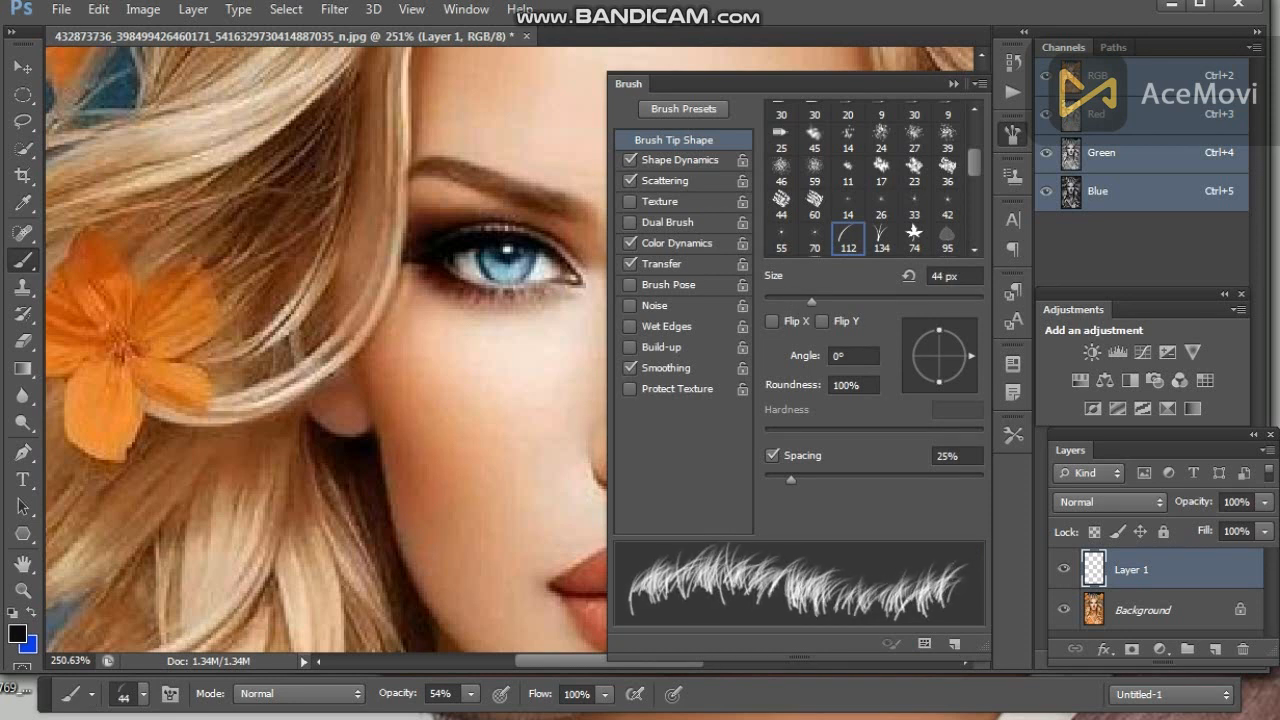
Step: Try a brush roundness of 52% with a test mark on the cheek, and restore the roundness to 100%
{"action": "left_click_drag", "start_coordinate": [939, 382], "coordinate": [939, 369]}
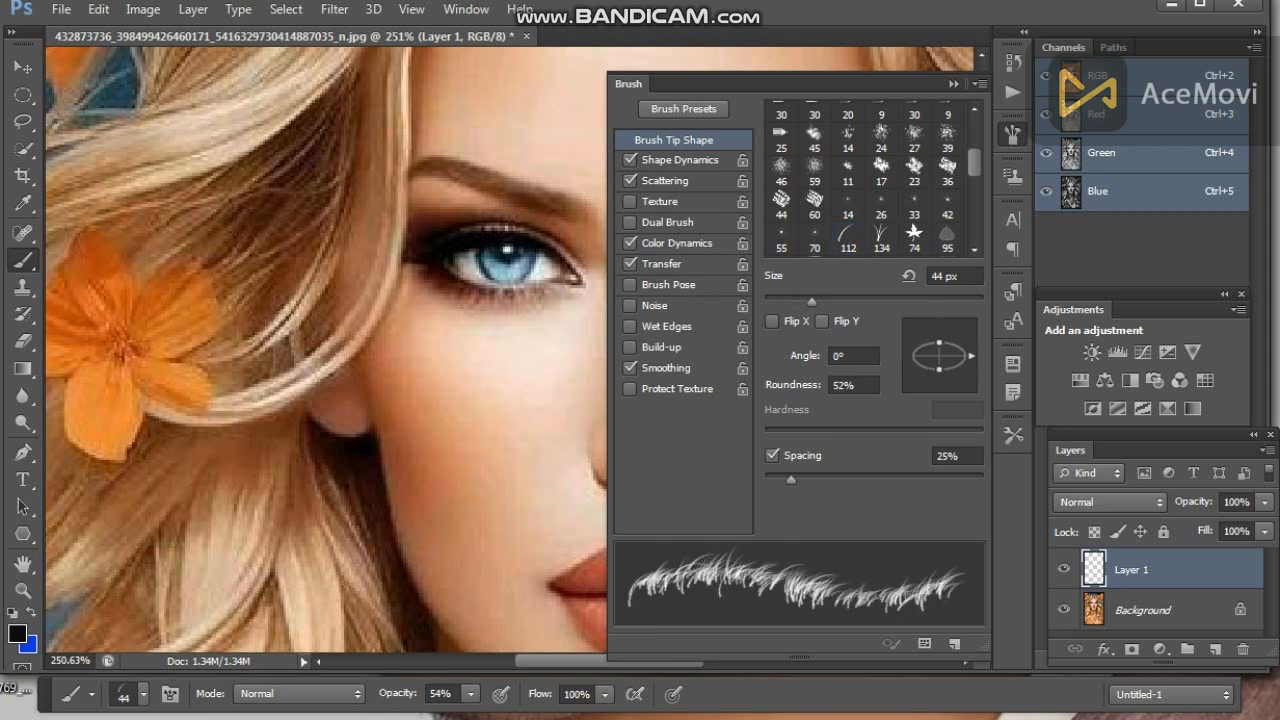
{"action": "left_click", "coordinate": [494, 355]}
{"action": "key", "text": "ctrl+z"}
{"action": "left_click_drag", "start_coordinate": [939, 369], "coordinate": [939, 382]}
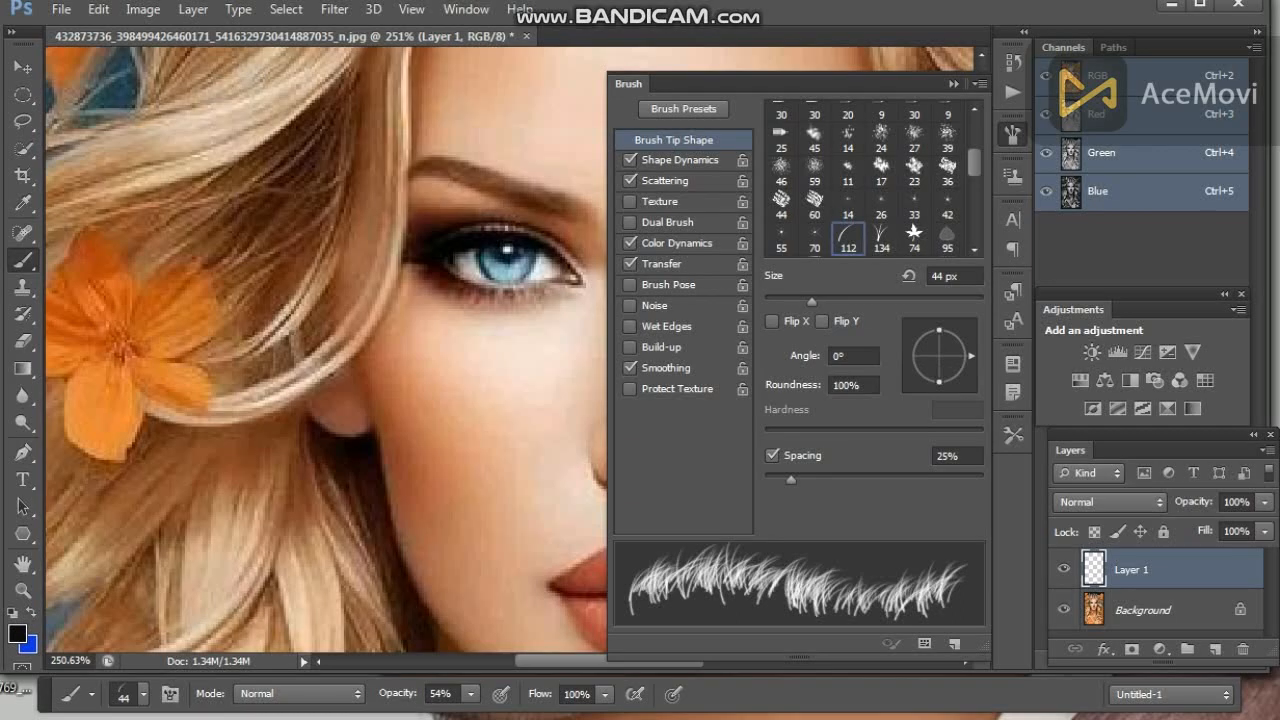
Step: Set the brush size to 53 px and its spacing to 17%, and undo a test stroke on the cheek
{"action": "mouse_move", "coordinate": [812, 301]}
{"action": "left_mouse_down"}
{"action": "mouse_move", "coordinate": [791, 301]}
{"action": "mouse_move", "coordinate": [822, 301]}
{"action": "left_mouse_up"}
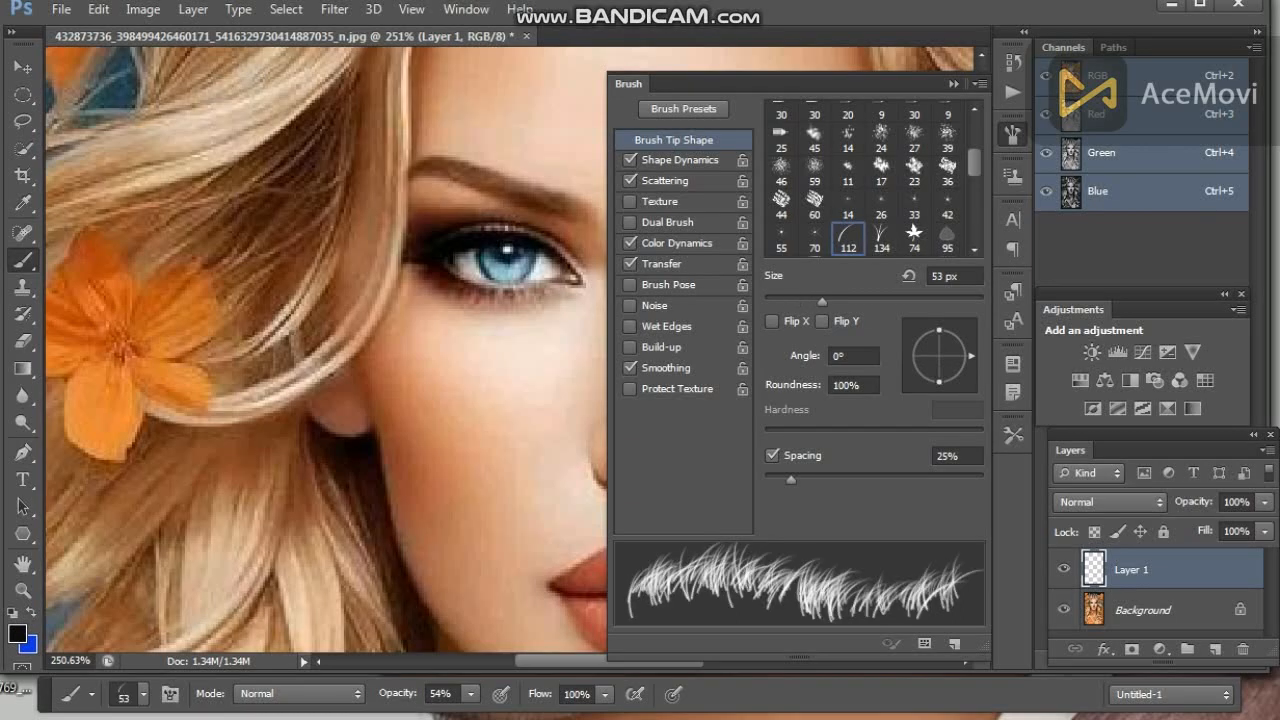
{"action": "left_click_drag", "start_coordinate": [790, 479], "coordinate": [782, 479]}
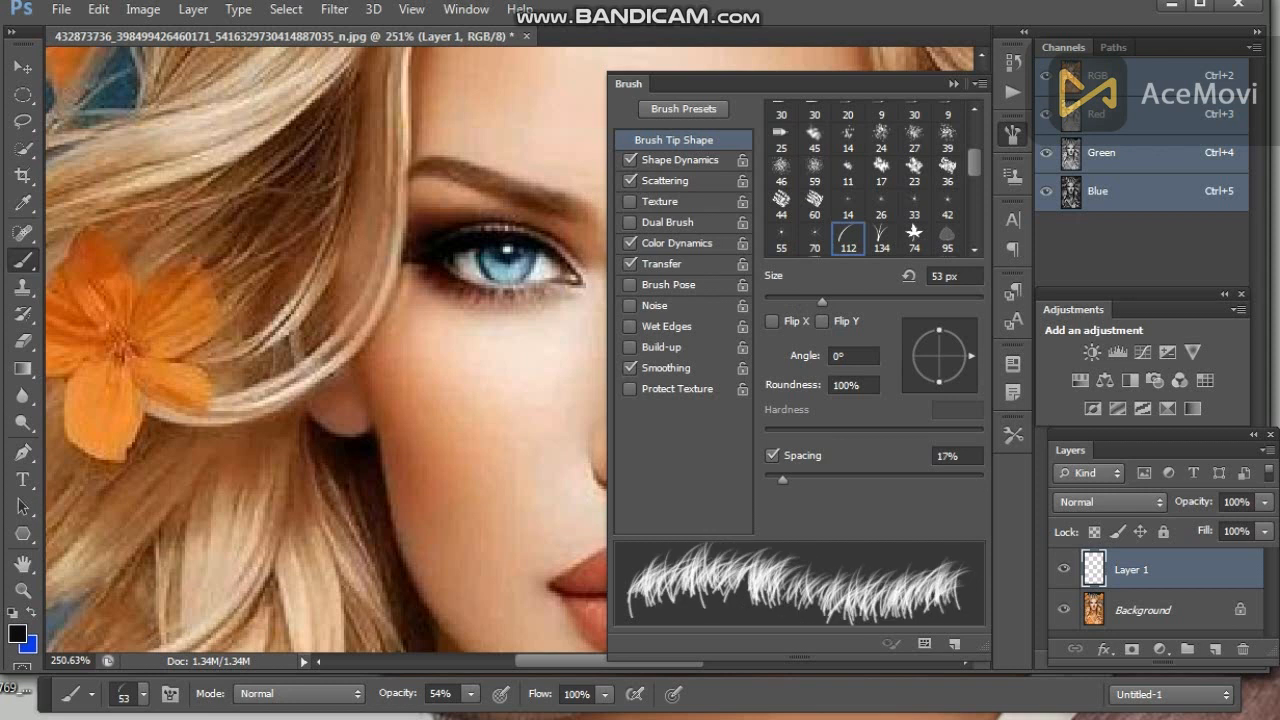
{"action": "left_click_drag", "start_coordinate": [442, 420], "coordinate": [505, 358]}
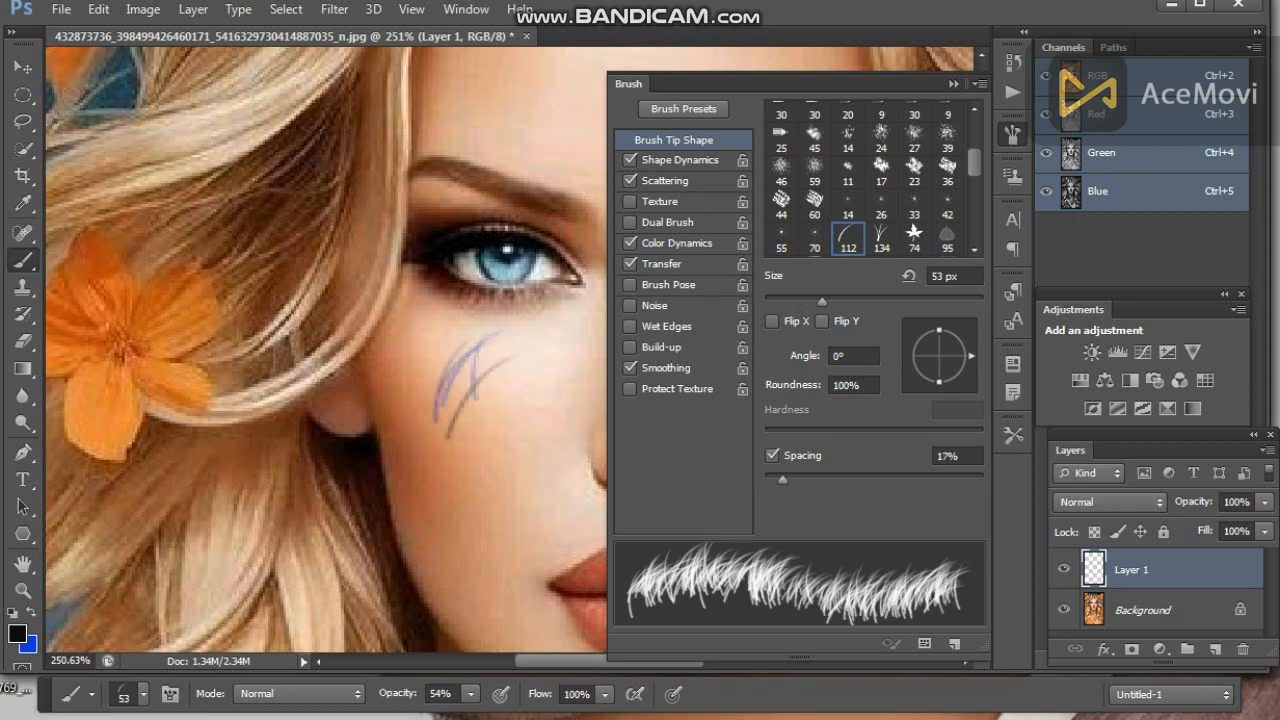
{"action": "key", "text": "ctrl+z"}
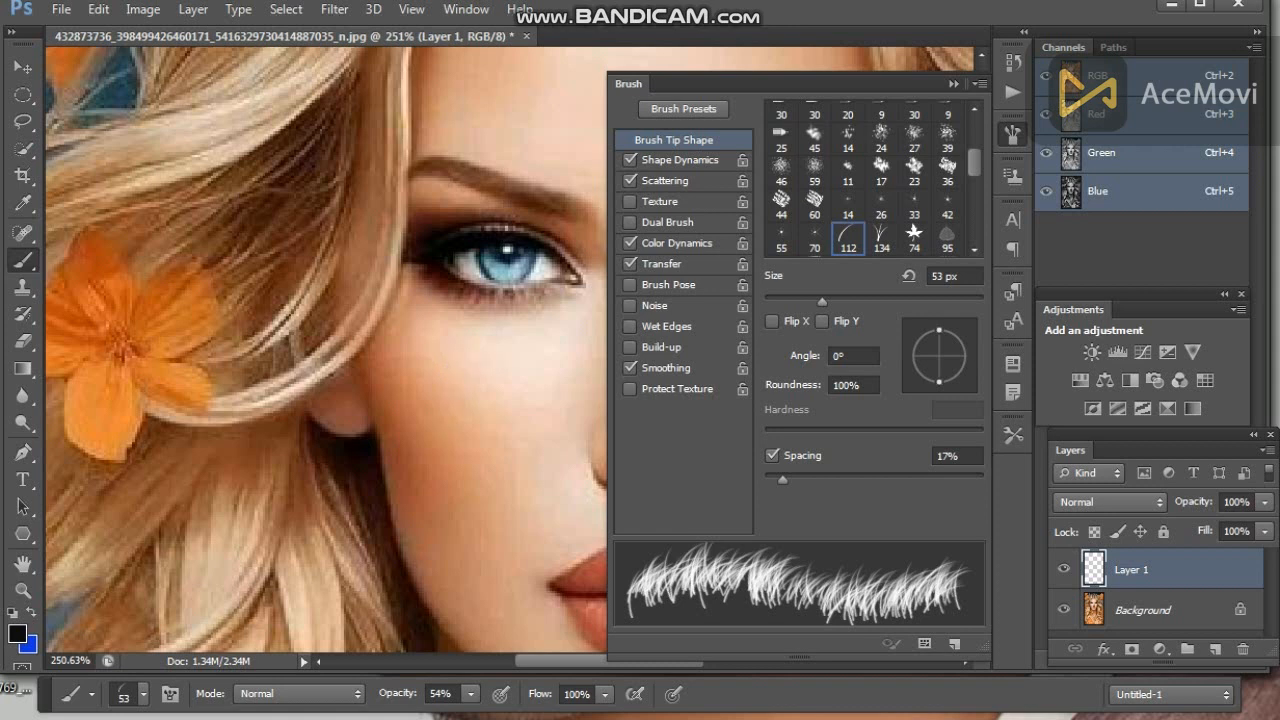
Step: Change the background color to black and test the brush with a mark on the cheek
{"action": "left_click", "coordinate": [28, 644]}
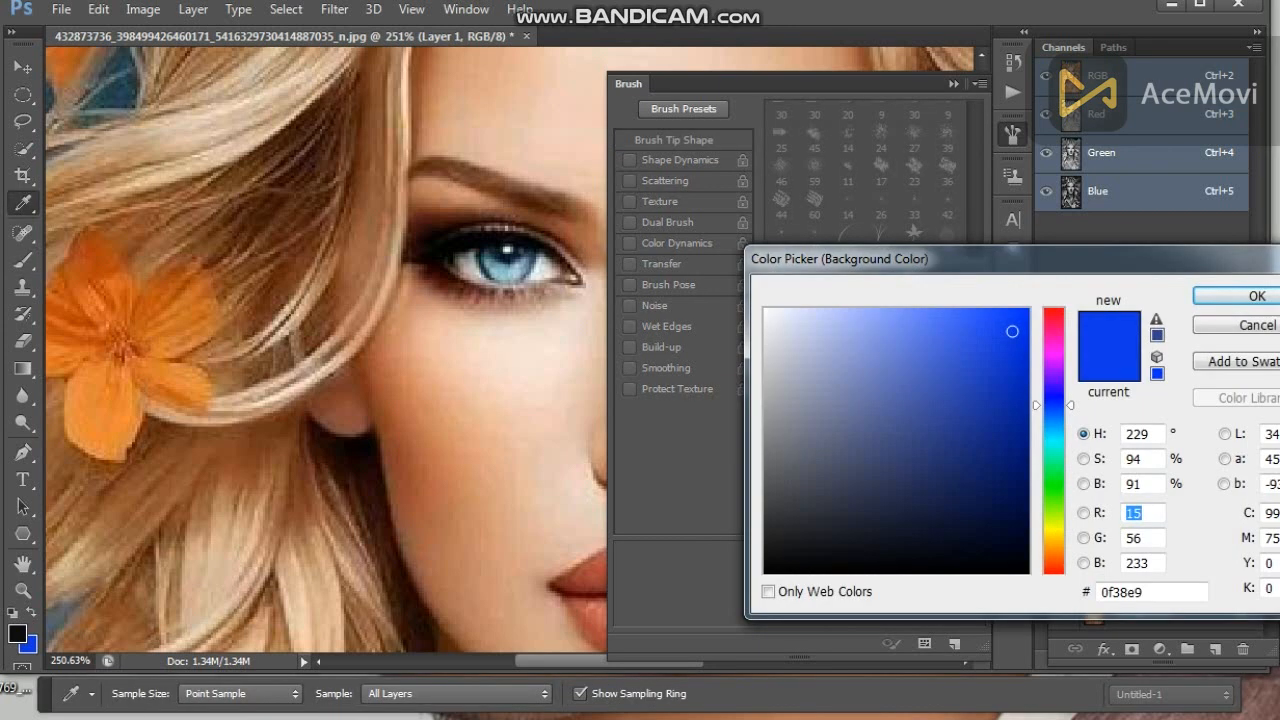
{"action": "left_click", "coordinate": [771, 563]}
{"action": "left_click", "coordinate": [1257, 296]}
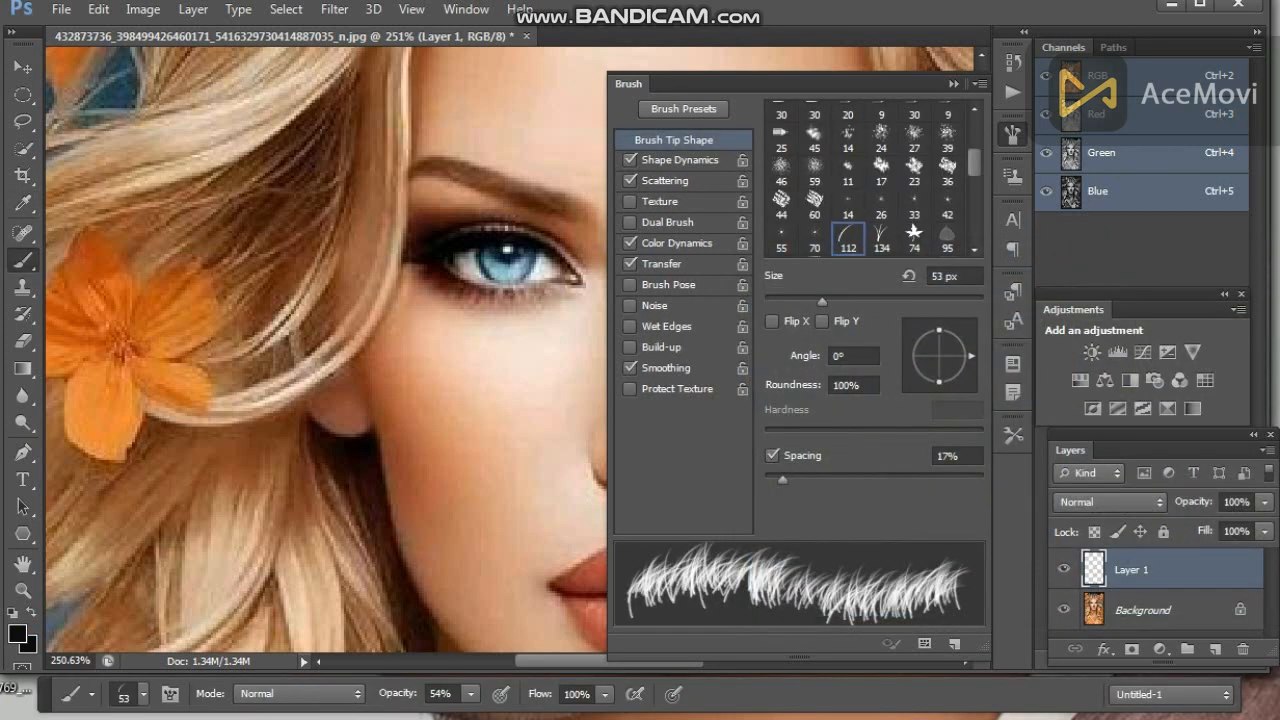
{"action": "left_click", "coordinate": [452, 400]}
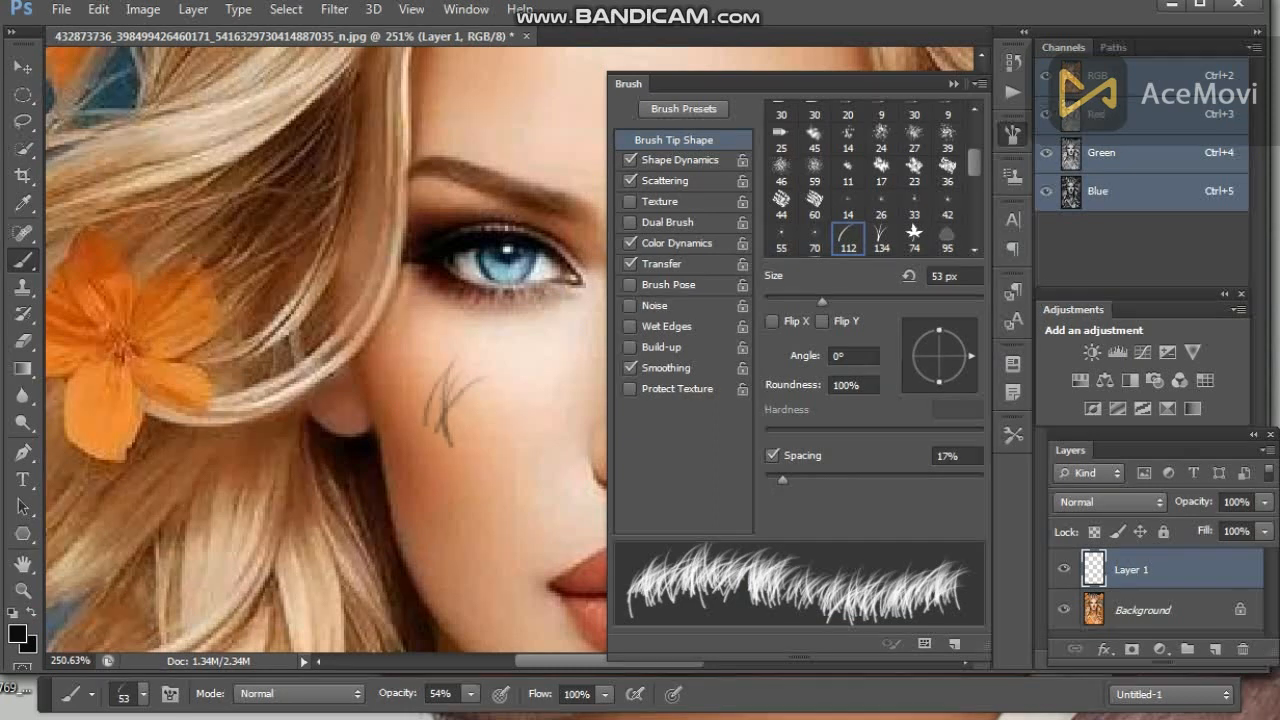
Step: Rotate the brush tip to an angle of -144° and try it on the cheek, undoing the test strokes
{"action": "mouse_move", "coordinate": [970, 356]}
{"action": "left_mouse_down"}
{"action": "mouse_move", "coordinate": [955, 383]}
{"action": "mouse_move", "coordinate": [971, 360]}
{"action": "mouse_move", "coordinate": [938, 384]}
{"action": "mouse_move", "coordinate": [914, 373]}
{"action": "left_mouse_up"}
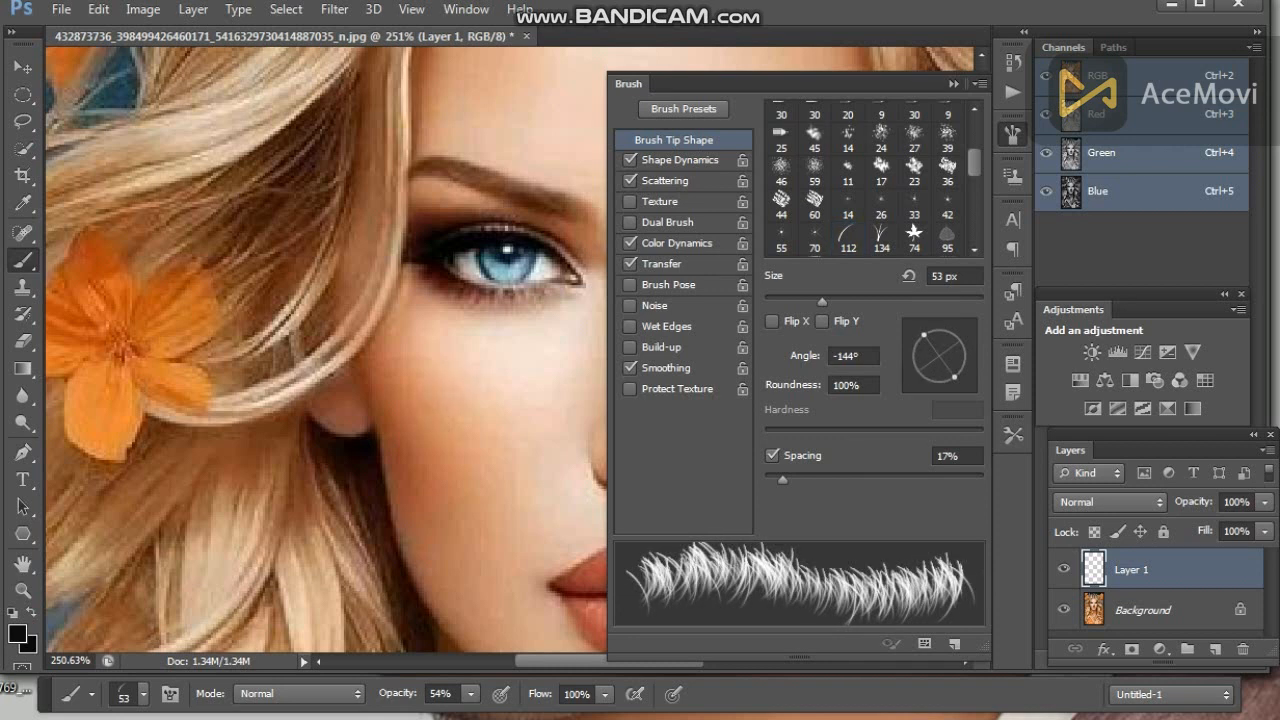
{"action": "left_click", "coordinate": [500, 350]}
{"action": "key", "text": "ctrl+z"}
{"action": "left_click_drag", "start_coordinate": [440, 375], "coordinate": [525, 385]}
{"action": "key", "text": "ctrl+z"}
Step: Set the brush spacing to 97% and test the separated hair strokes on the cheek, undoing the rejected marks
{"action": "left_click_drag", "start_coordinate": [782, 480], "coordinate": [870, 480]}
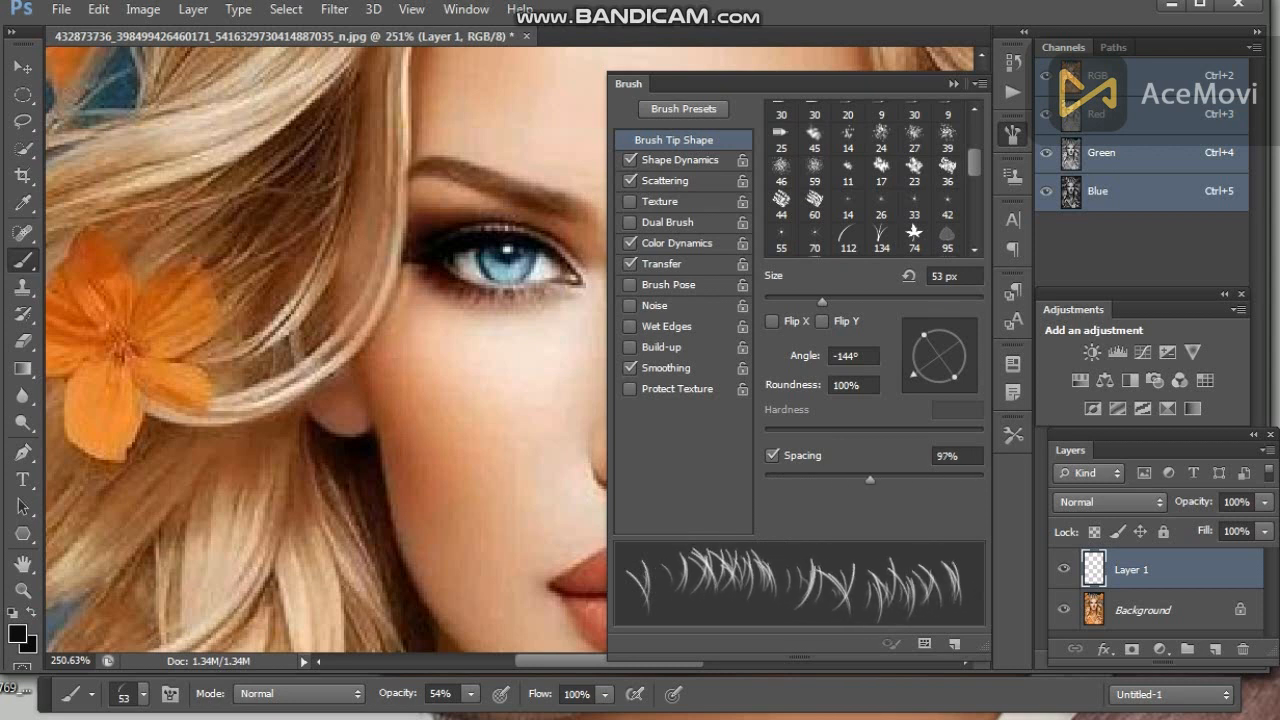
{"action": "left_click", "coordinate": [463, 366]}
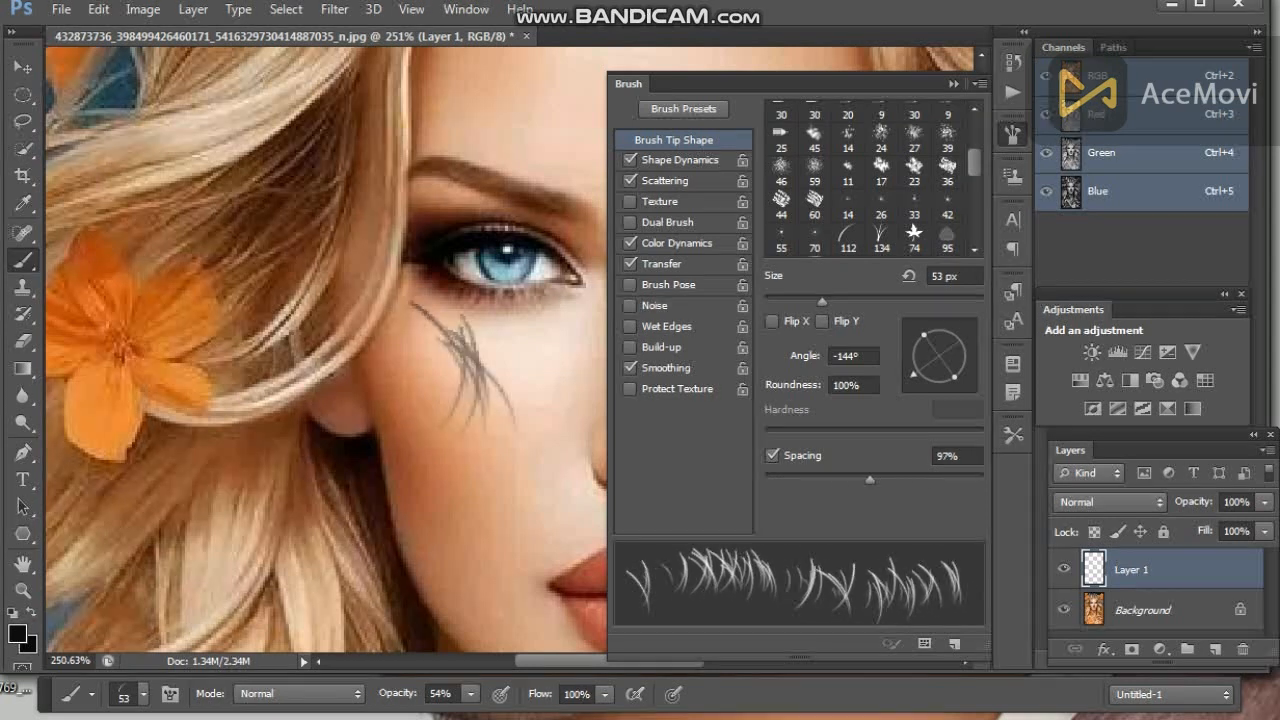
{"action": "key", "text": "ctrl+z"}
{"action": "left_click", "coordinate": [446, 392]}
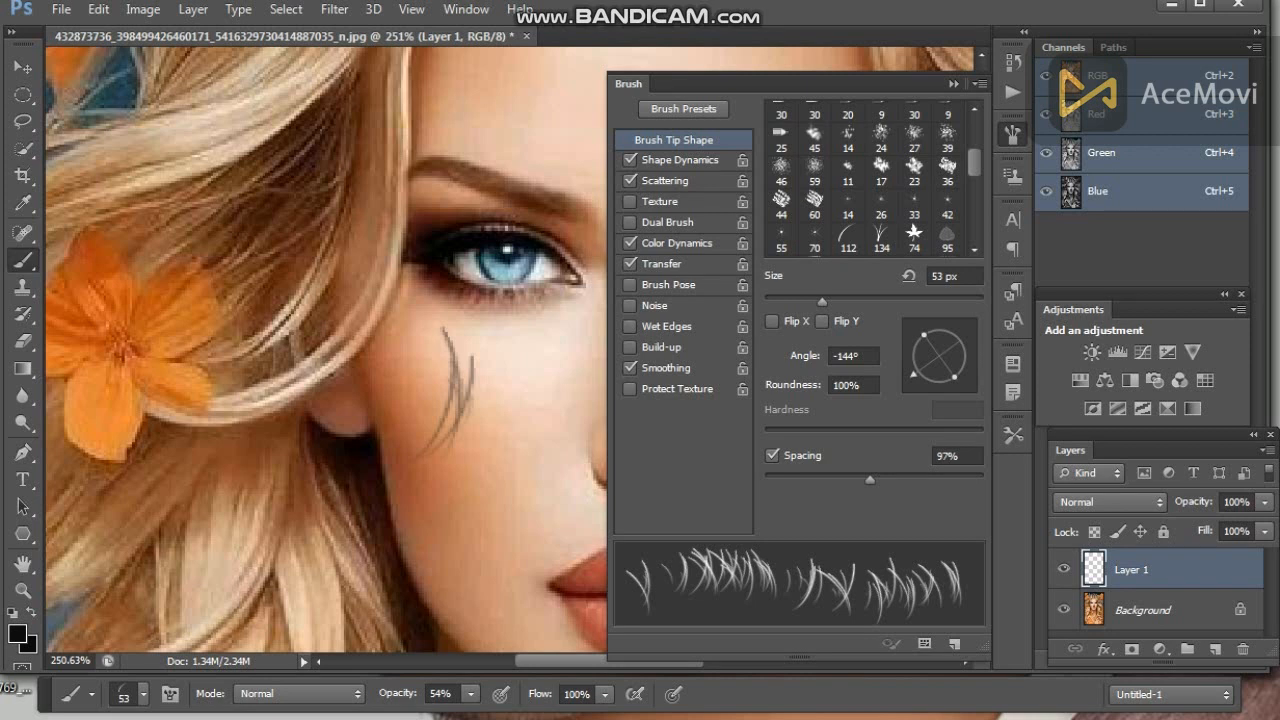
{"action": "key", "text": "ctrl+z"}
{"action": "left_click", "coordinate": [490, 380]}
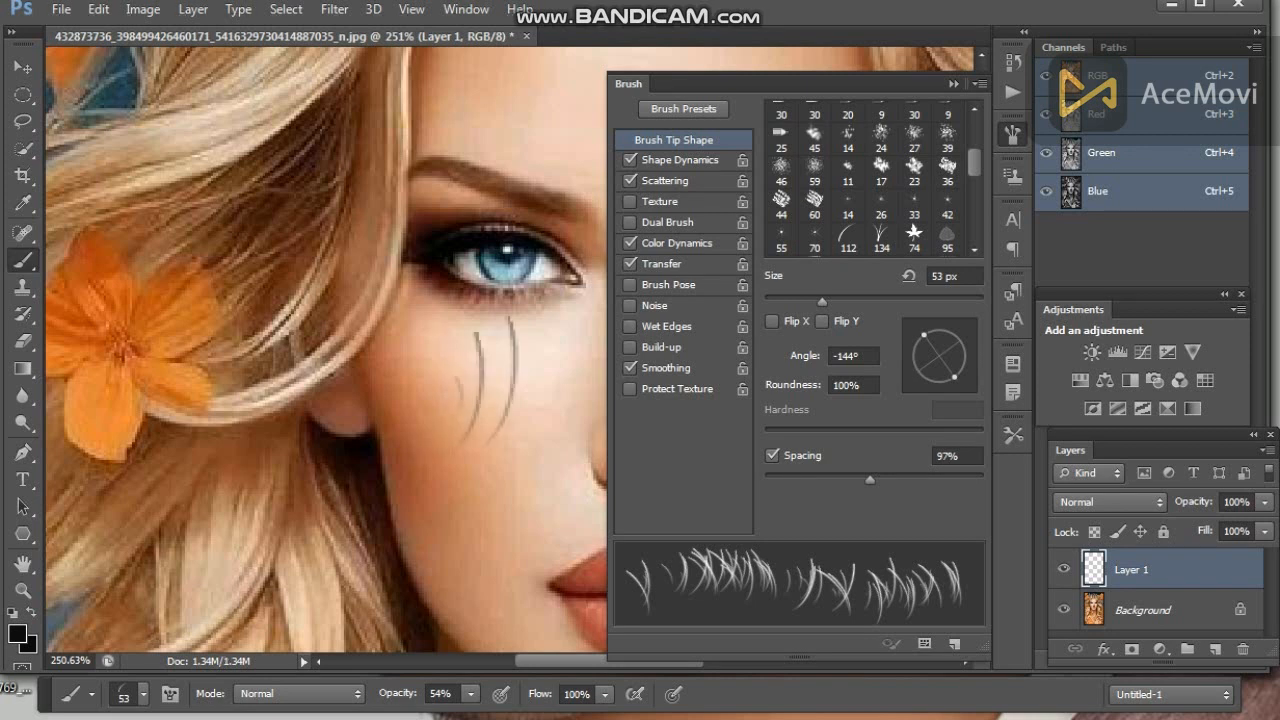
Step: Test a row of overlapping hair strokes across the cheek below the eye, undoing the first rejected marks
{"action": "left_click", "coordinate": [514, 433]}
{"action": "key", "text": "ctrl+alt+z"}
{"action": "key", "text": "ctrl+alt+z"}
{"action": "left_click", "coordinate": [432, 390]}
{"action": "left_click", "coordinate": [467, 399]}
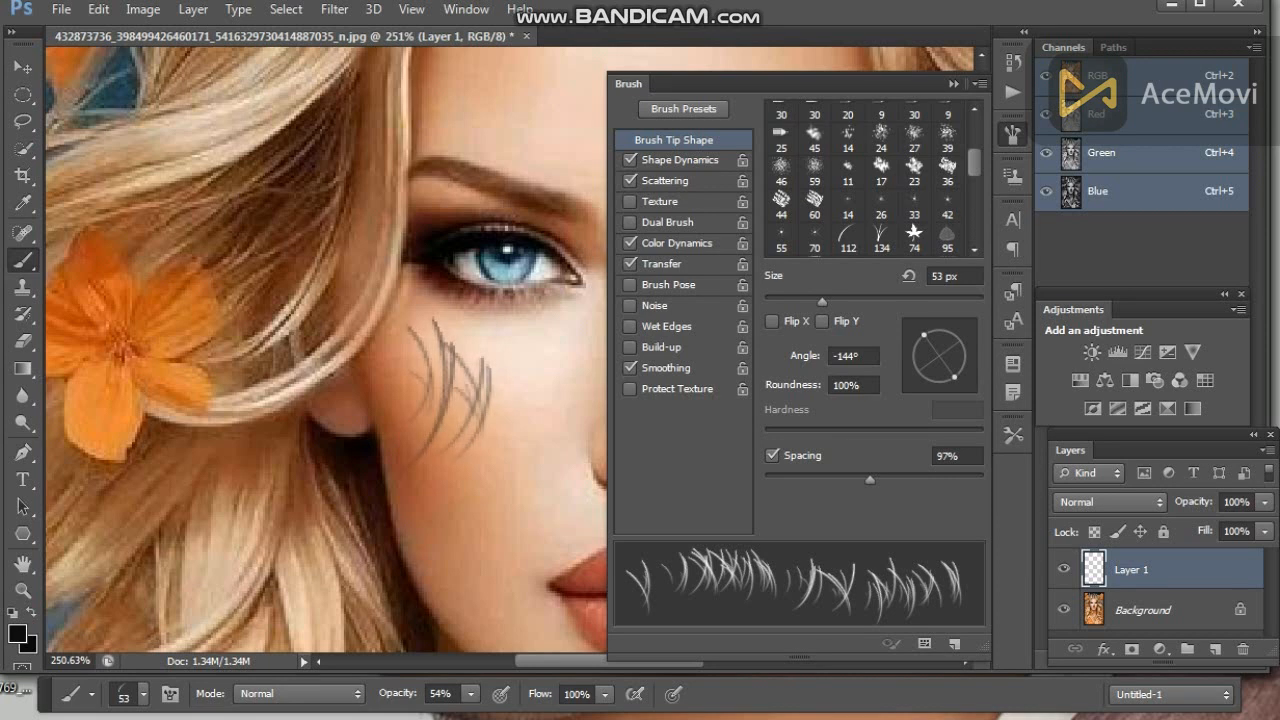
{"action": "left_click", "coordinate": [508, 437]}
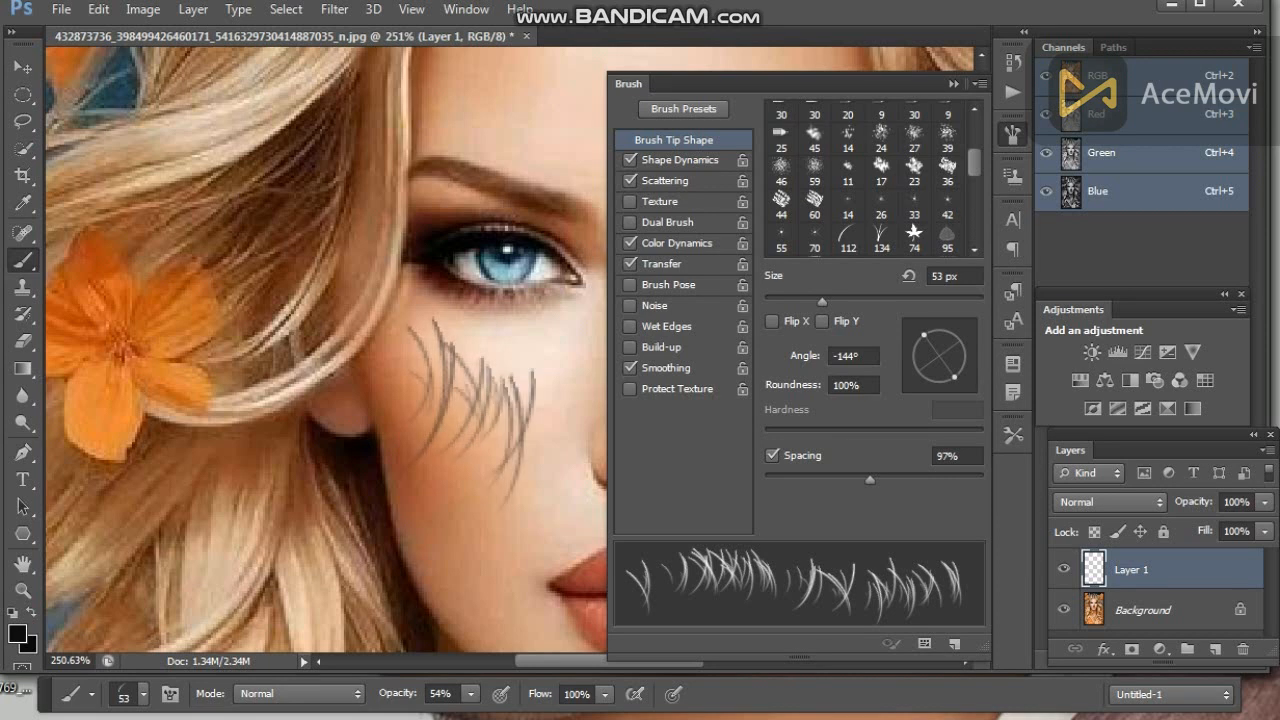
Step: Set the brush spacing to 142%, clear the old strokes, and test the brush on the cheek, undoing the test marks
{"action": "left_click_drag", "start_coordinate": [869, 480], "coordinate": [897, 480]}
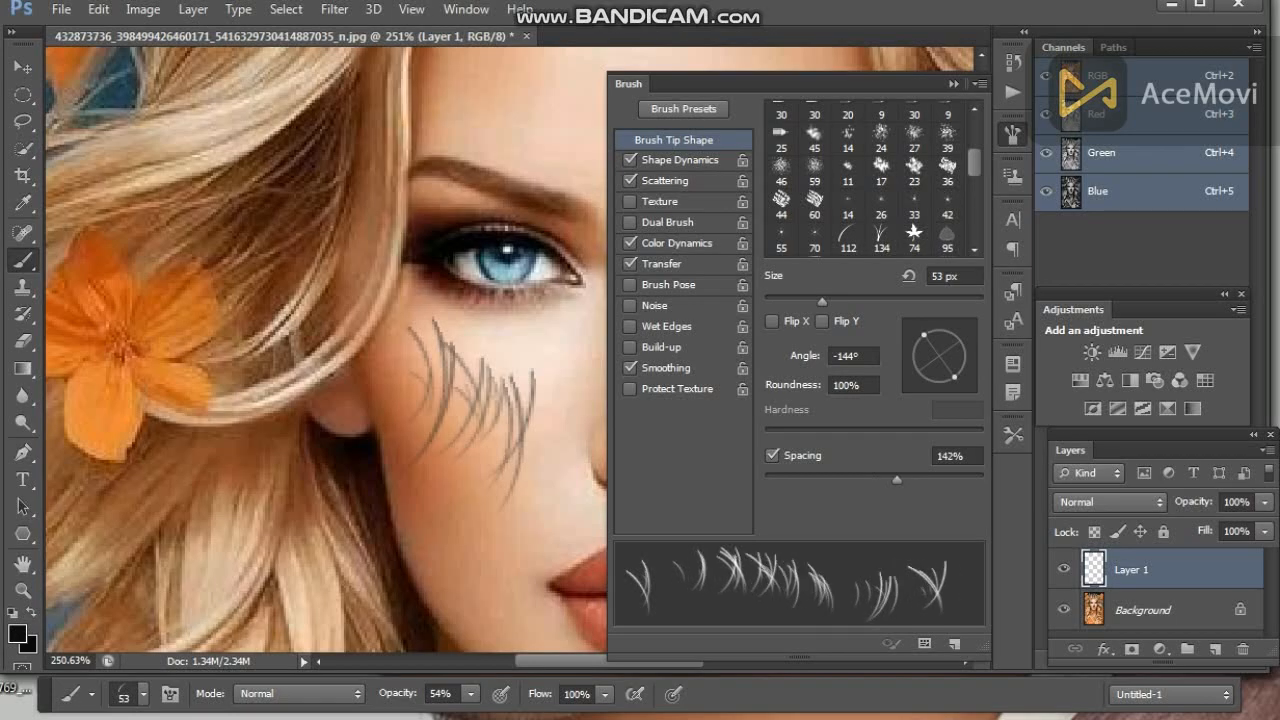
{"action": "key", "text": "ctrl+alt+z"}
{"action": "key", "text": "ctrl+alt+z"}
{"action": "key", "text": "ctrl+alt+z"}
{"action": "mouse_move", "coordinate": [438, 388]}
{"action": "left_mouse_down"}
{"action": "mouse_move", "coordinate": [480, 382]}
{"action": "mouse_move", "coordinate": [509, 418]}
{"action": "left_mouse_up"}
{"action": "left_click", "coordinate": [570, 444]}
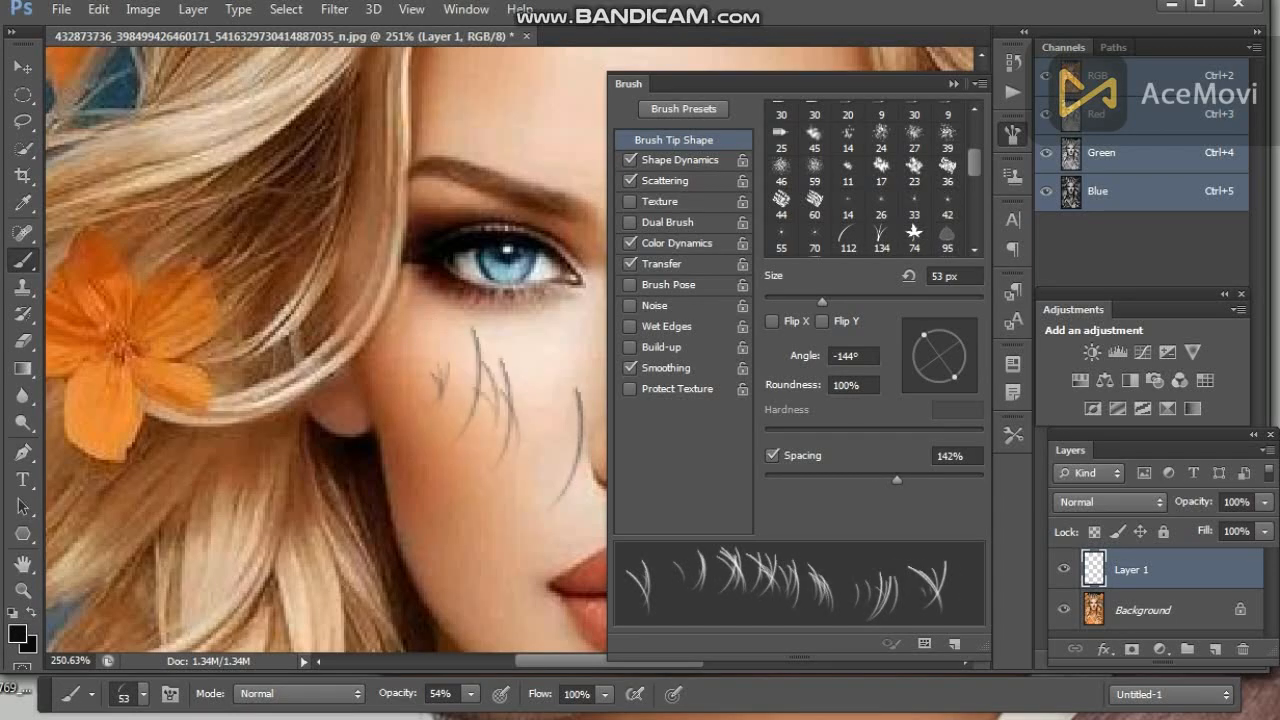
{"action": "key", "text": "ctrl+alt+z"}
{"action": "key", "text": "ctrl+alt+z"}
{"action": "key", "text": "ctrl+alt+z"}
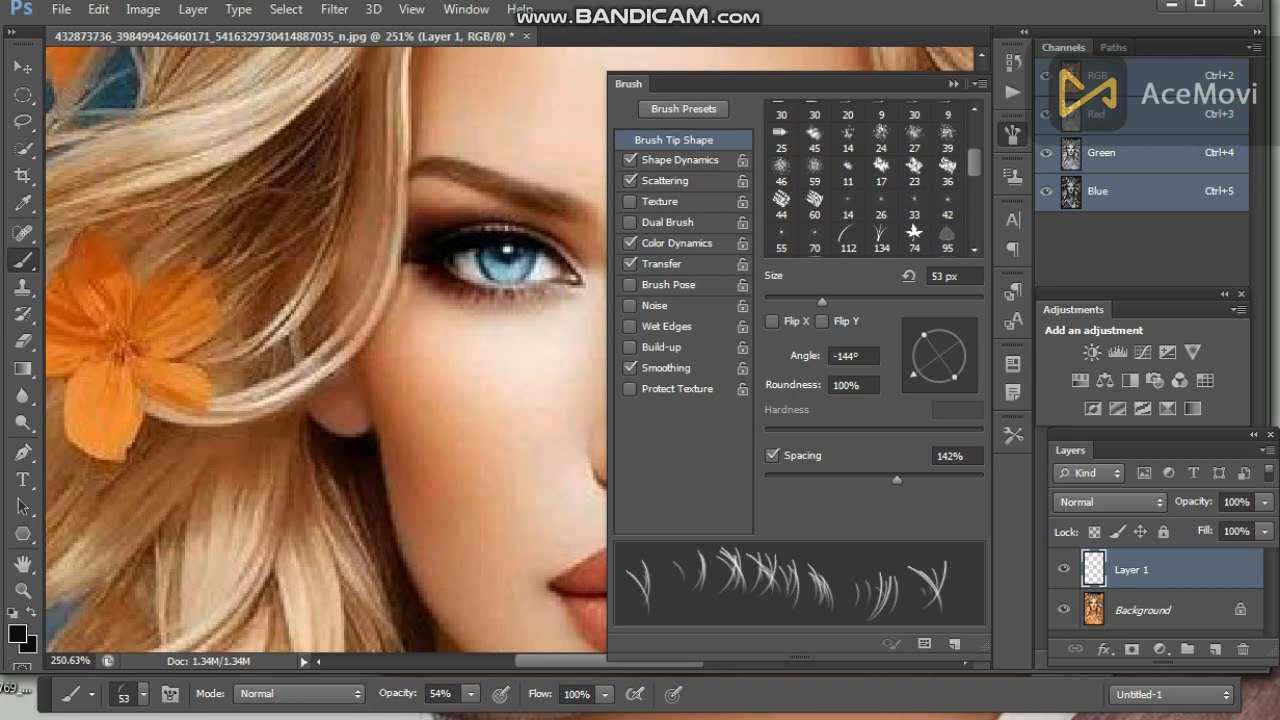
Step: Rotate the brush tip to -151° and try it on the cheek, undoing both test marks
{"action": "left_click_drag", "start_coordinate": [914, 374], "coordinate": [911, 371]}
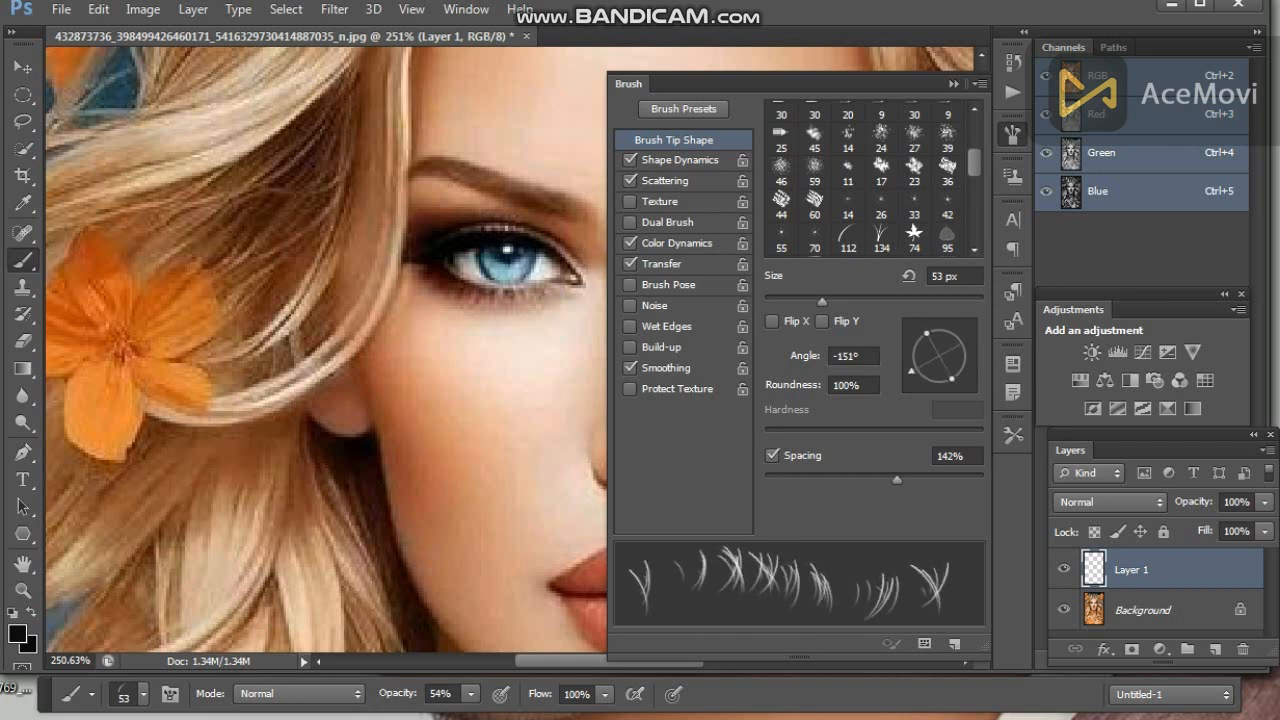
{"action": "left_click", "coordinate": [466, 344]}
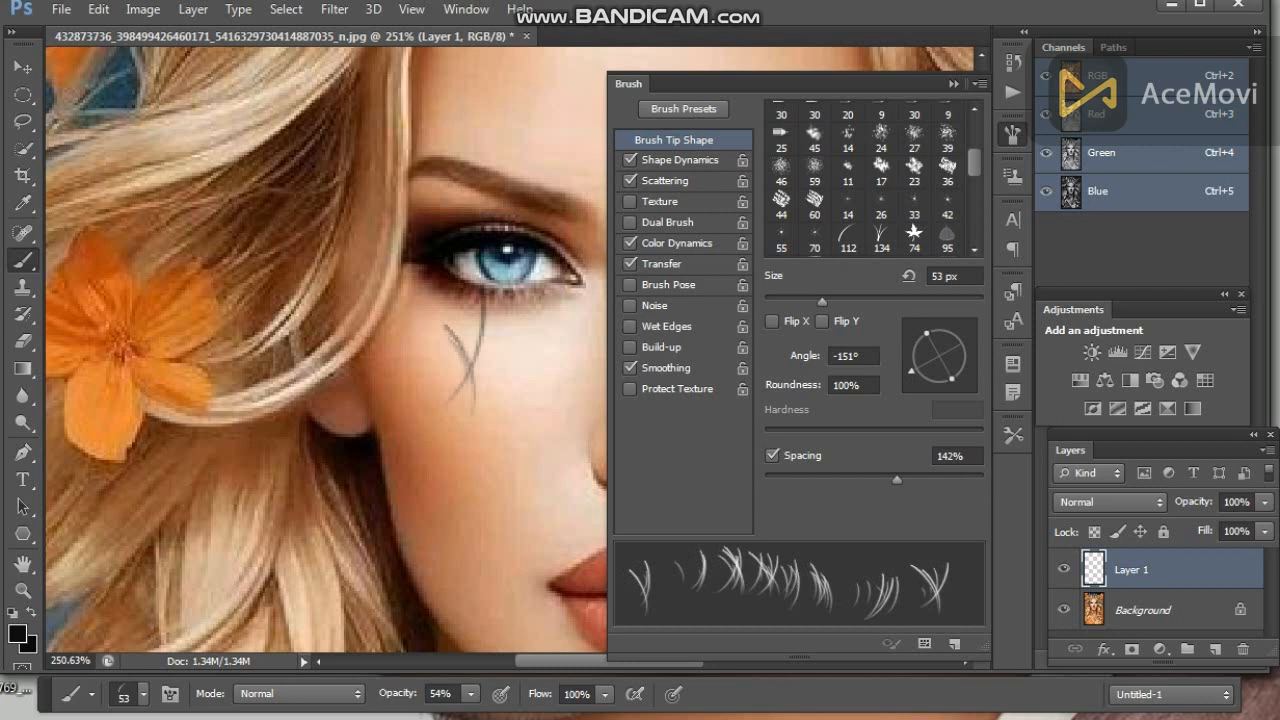
{"action": "key", "text": "ctrl+z"}
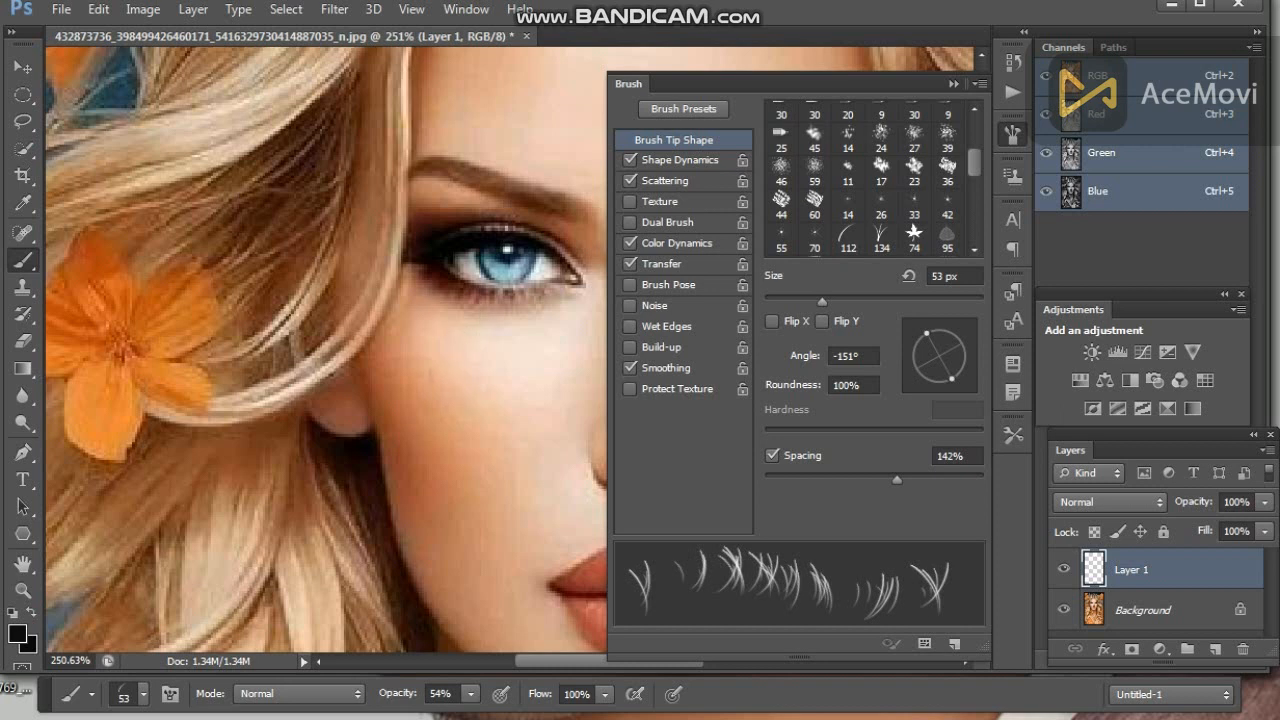
{"action": "left_click", "coordinate": [456, 387]}
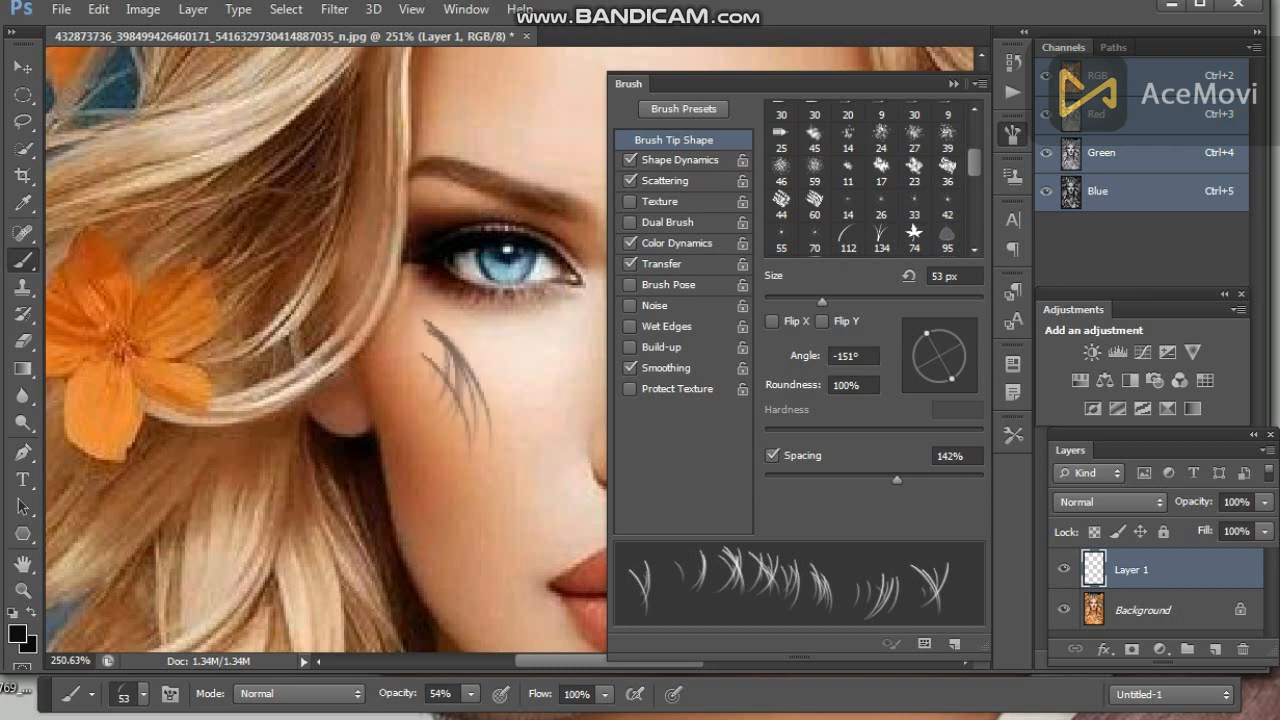
{"action": "key", "text": "ctrl+z"}
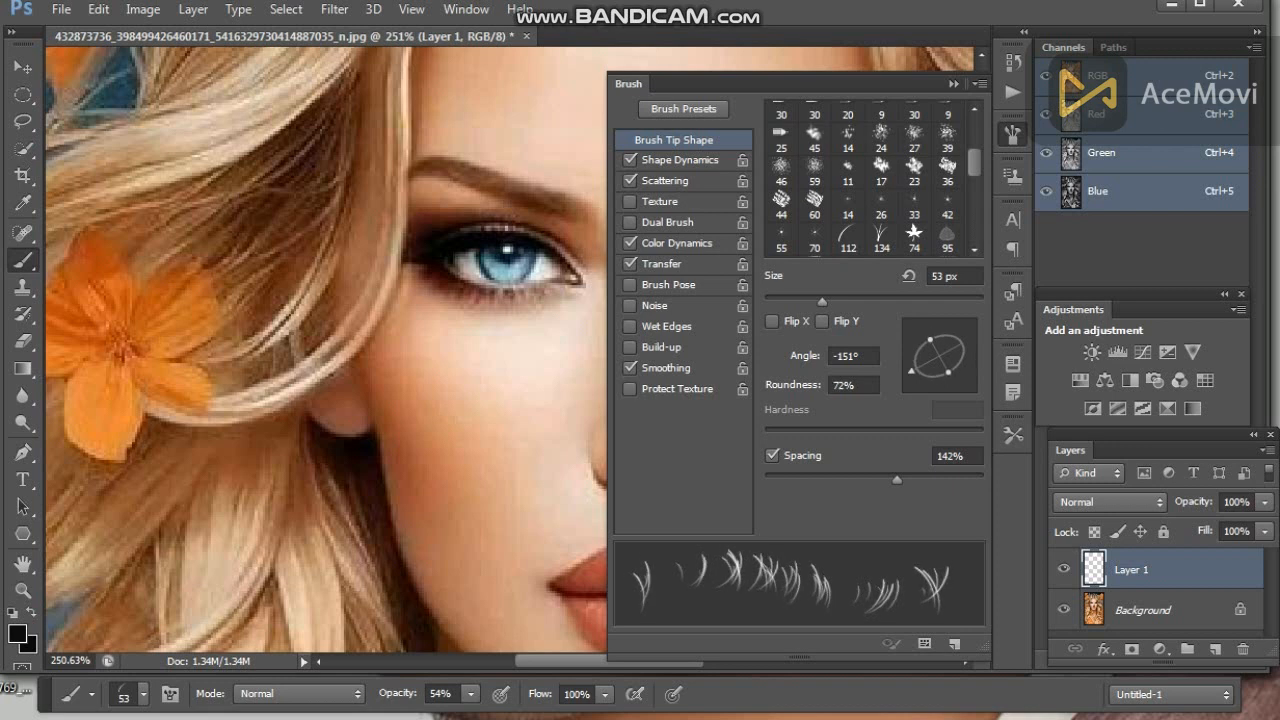
Step: Set the brush tip angle to -174° at 100% roundness and paint a short row of hair strokes below the eye
{"action": "left_click_drag", "start_coordinate": [911, 371], "coordinate": [907, 357]}
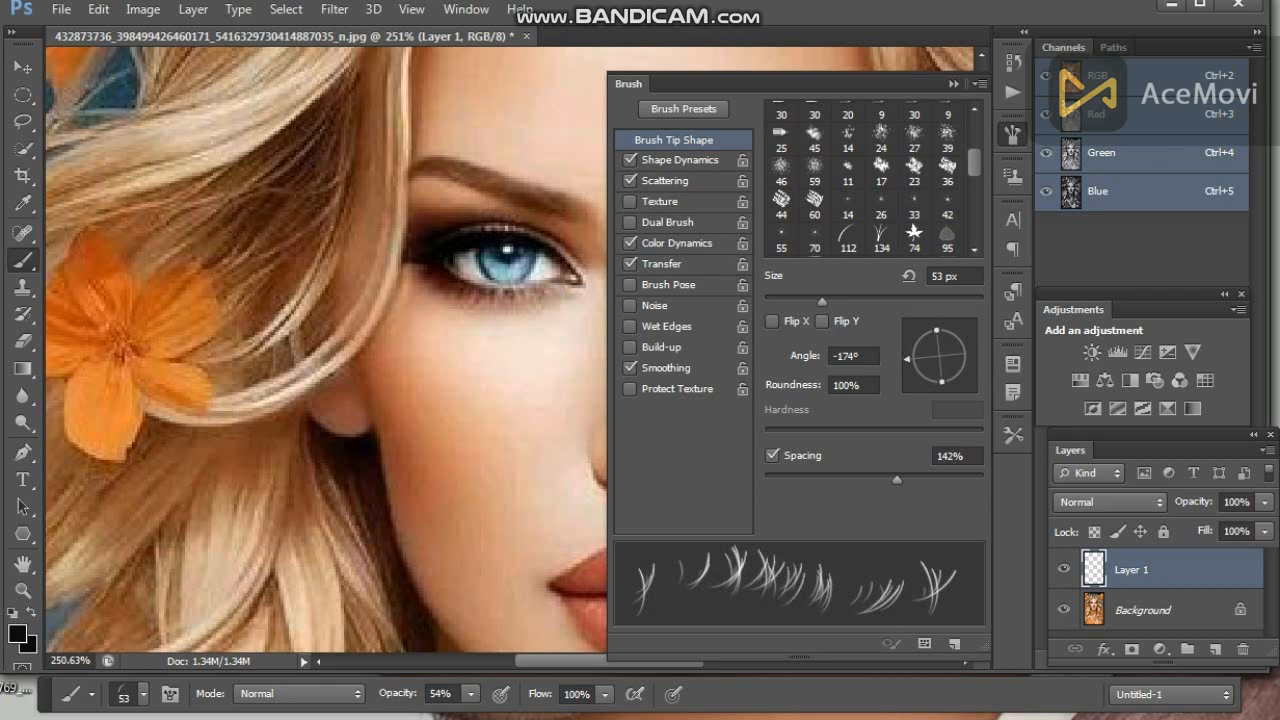
{"action": "left_click", "coordinate": [474, 380]}
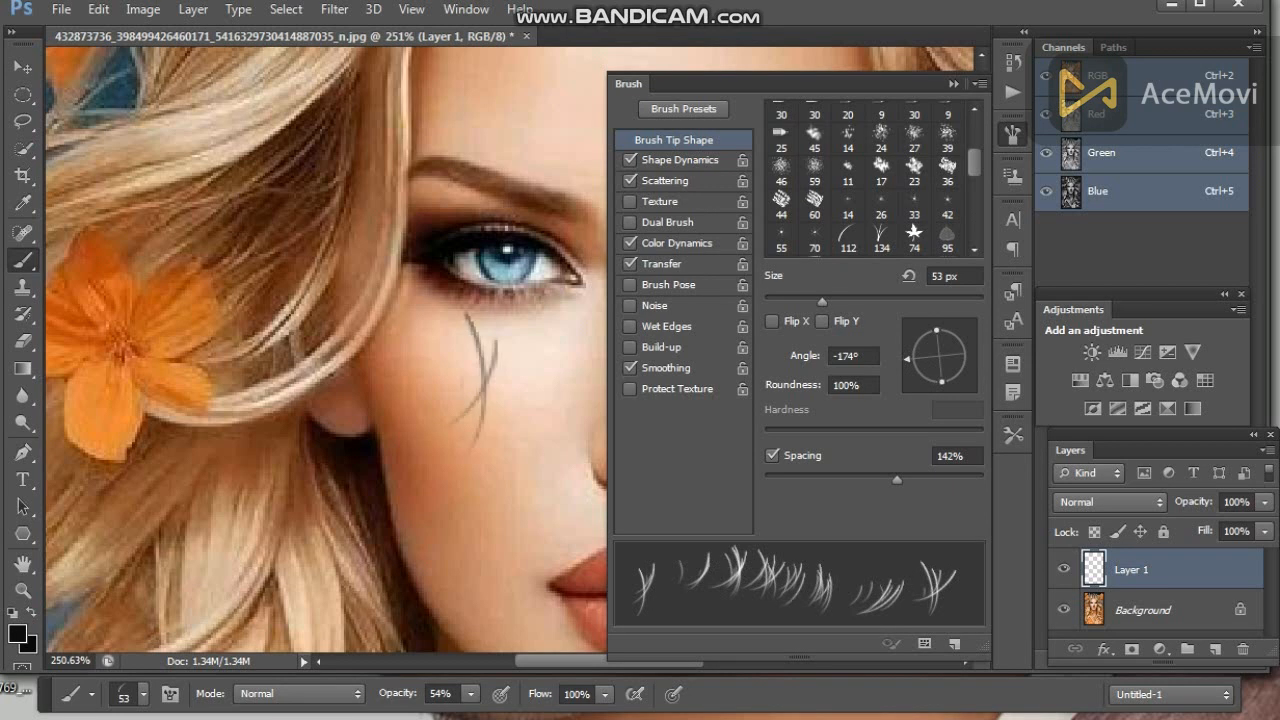
{"action": "left_click", "coordinate": [503, 400]}
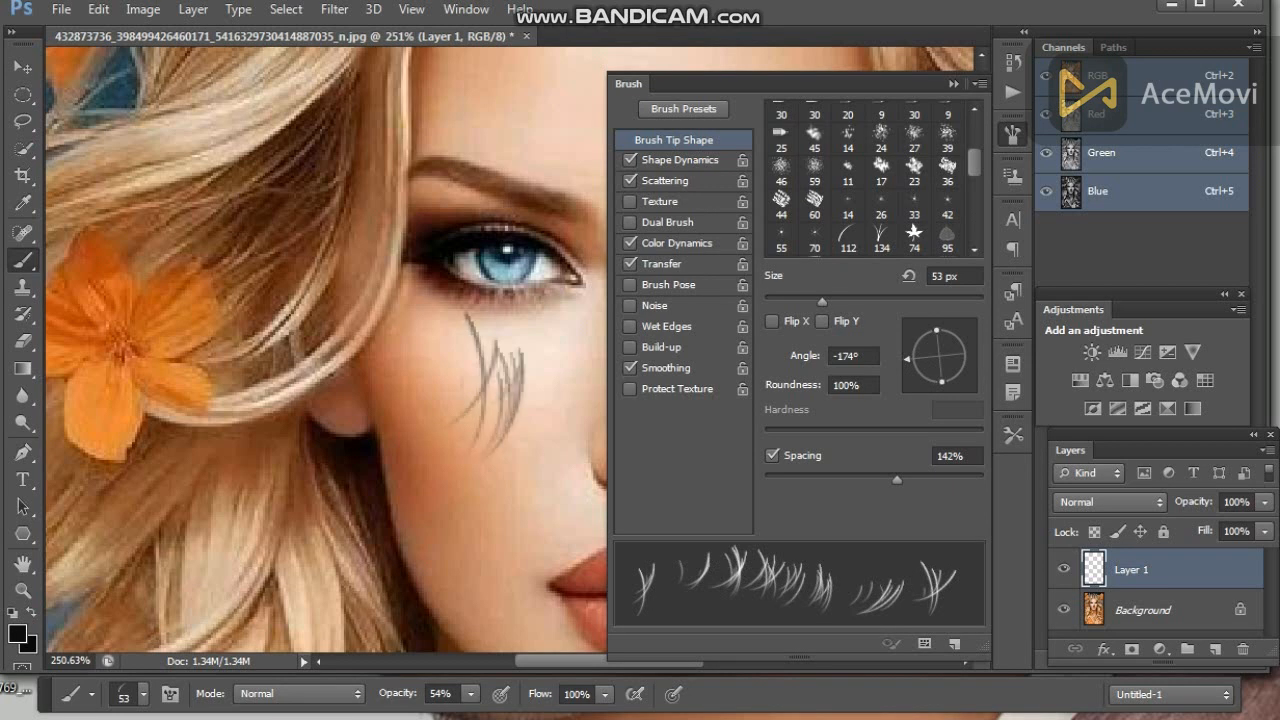
{"action": "left_click", "coordinate": [531, 407]}
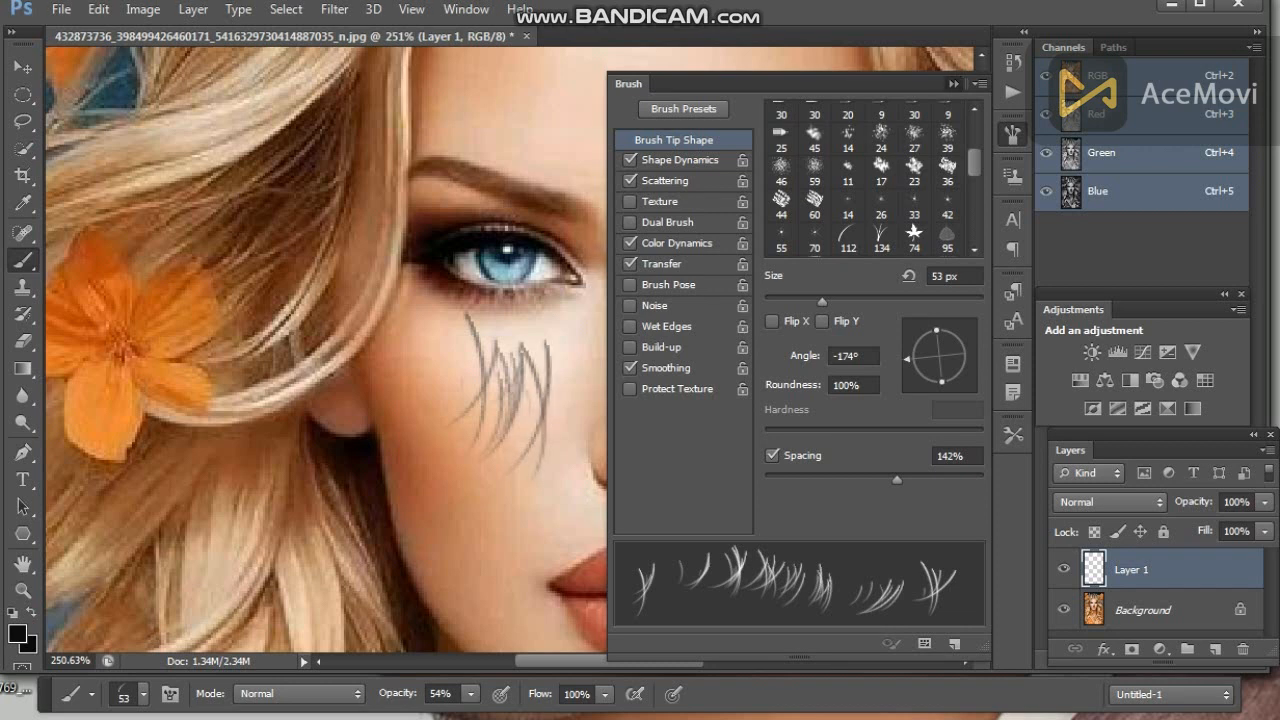
Step: Lasso the upper ends of the hair strokes, feather the selection by 10 pixels, delete its contents and deselect
{"action": "left_click", "coordinate": [954, 83]}
{"action": "left_click", "coordinate": [22, 121]}
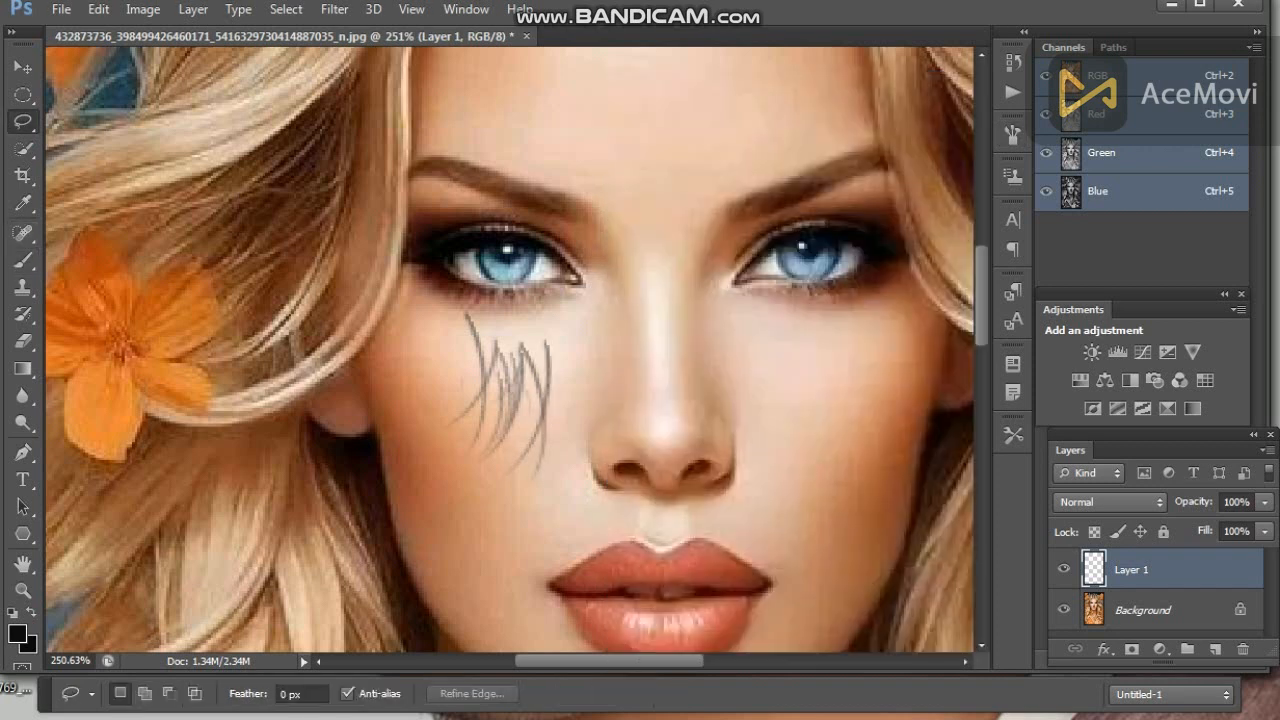
{"action": "mouse_move", "coordinate": [548, 362]}
{"action": "left_mouse_down"}
{"action": "mouse_move", "coordinate": [486, 362]}
{"action": "mouse_move", "coordinate": [590, 292]}
{"action": "mouse_move", "coordinate": [548, 362]}
{"action": "left_mouse_up"}
{"action": "right_click", "coordinate": [494, 283]}
{"action": "left_click", "coordinate": [554, 342]}
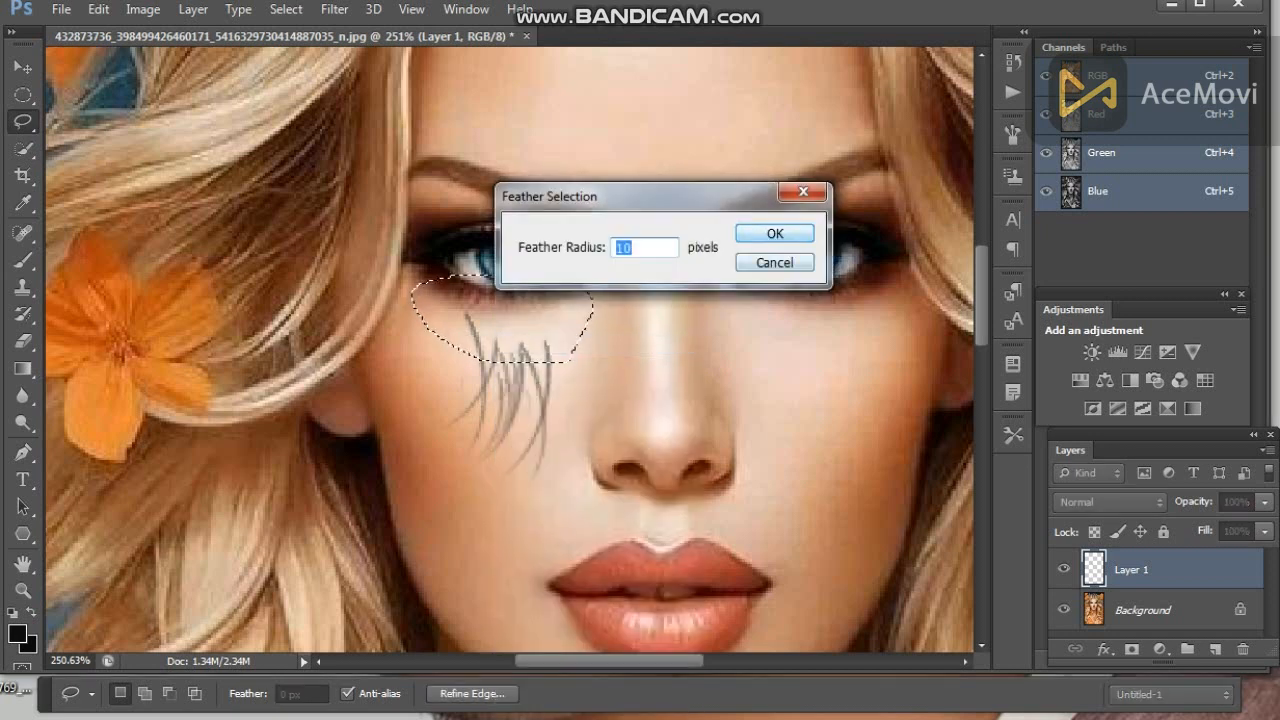
{"action": "left_click", "coordinate": [775, 234]}
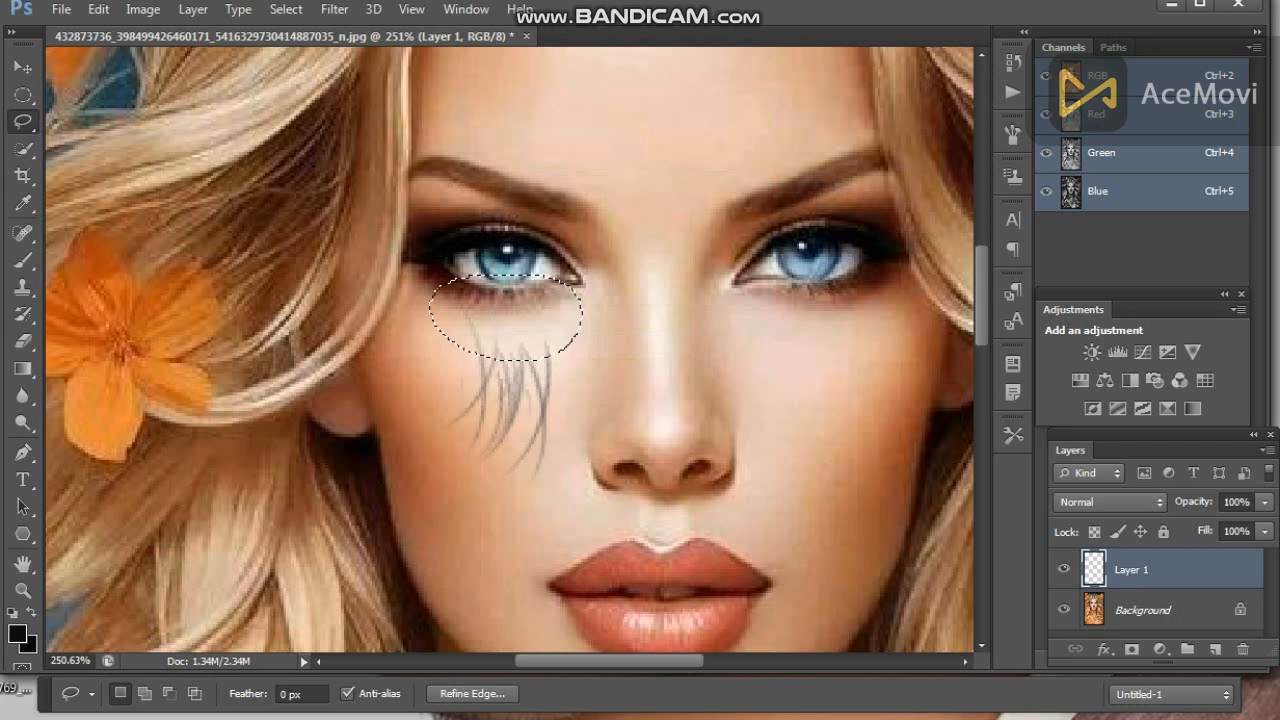
{"action": "key", "text": "Delete"}
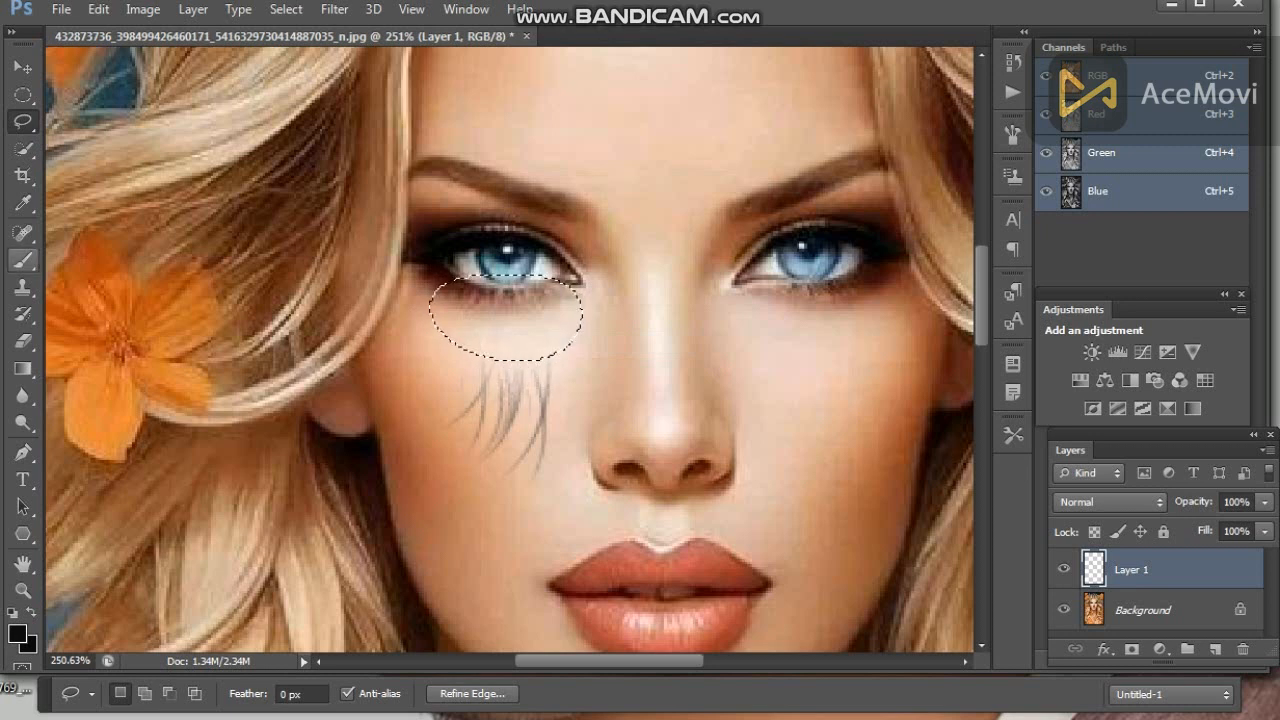
{"action": "key", "text": "v"}
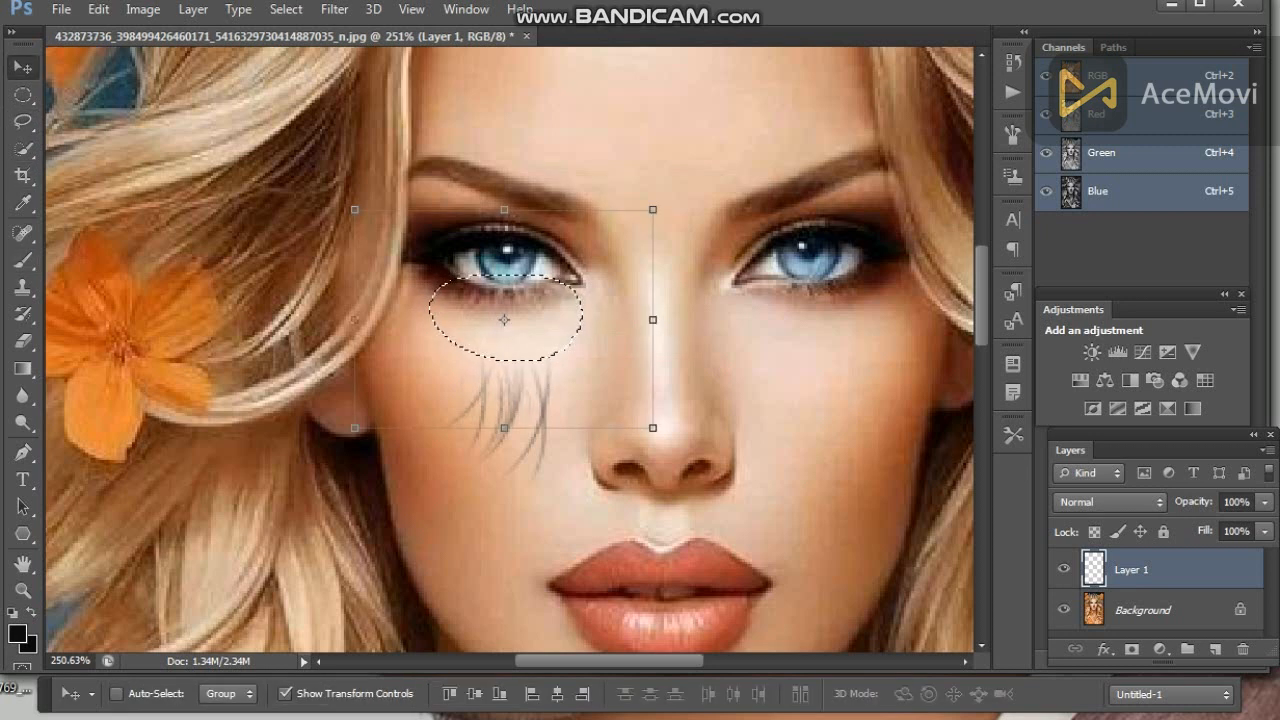
{"action": "left_click", "coordinate": [22, 121]}
{"action": "key", "text": "ctrl+d"}
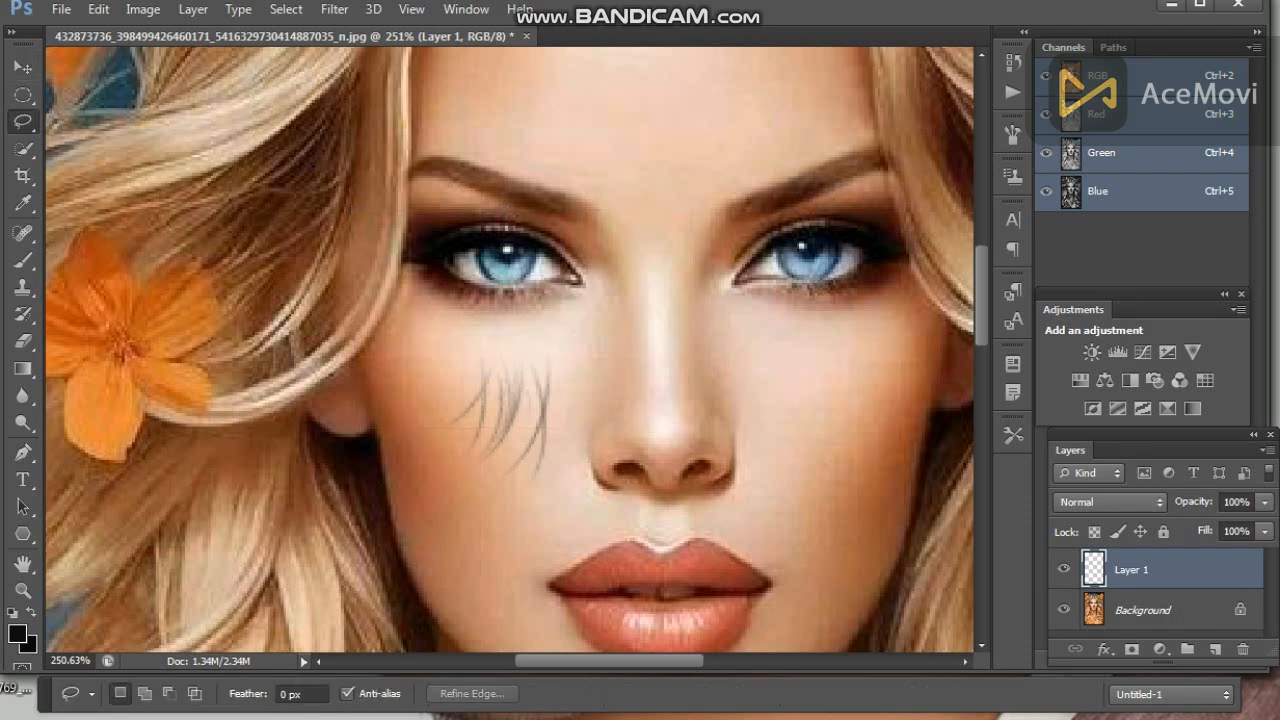
Step: Free-transform the remaining hair strokes, flattening them to 42.37% of their height
{"action": "key", "text": "v"}
{"action": "key", "text": "ctrl+t"}
{"action": "left_click_drag", "start_coordinate": [498, 488], "coordinate": [498, 400]}
{"action": "scroll", "coordinate": [496, 400], "scroll_direction": "up", "scroll_amount": 3}
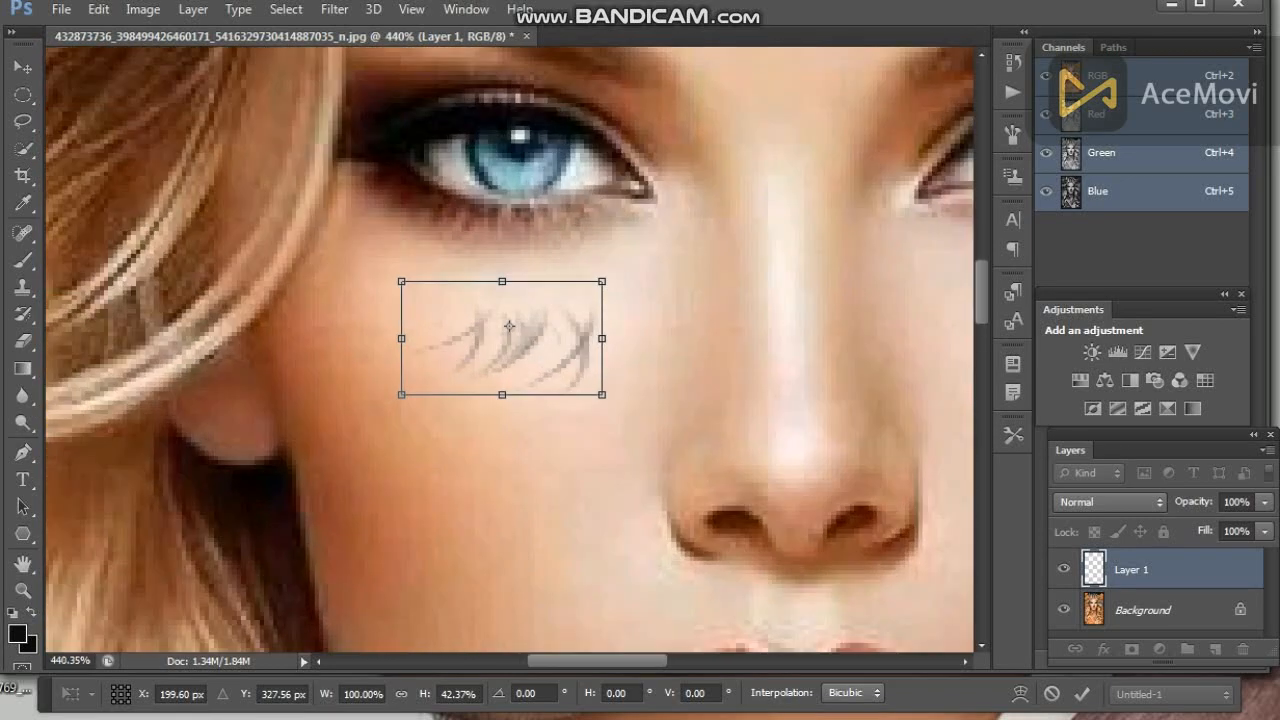
Step: Scale the flattened hair strokes down and place them as lashes under the eye's inner lower lid
{"action": "mouse_move", "coordinate": [401, 281]}
{"action": "left_mouse_down"}
{"action": "mouse_move", "coordinate": [534, 243]}
{"action": "mouse_move", "coordinate": [461, 309]}
{"action": "mouse_move", "coordinate": [547, 244]}
{"action": "mouse_move", "coordinate": [547, 207]}
{"action": "mouse_move", "coordinate": [606, 209]}
{"action": "left_mouse_up"}
{"action": "key", "text": "Return"}
{"action": "left_click_drag", "start_coordinate": [666, 280], "coordinate": [666, 257]}
{"action": "key", "text": "Return"}
{"action": "left_click_drag", "start_coordinate": [606, 209], "coordinate": [312, 246]}
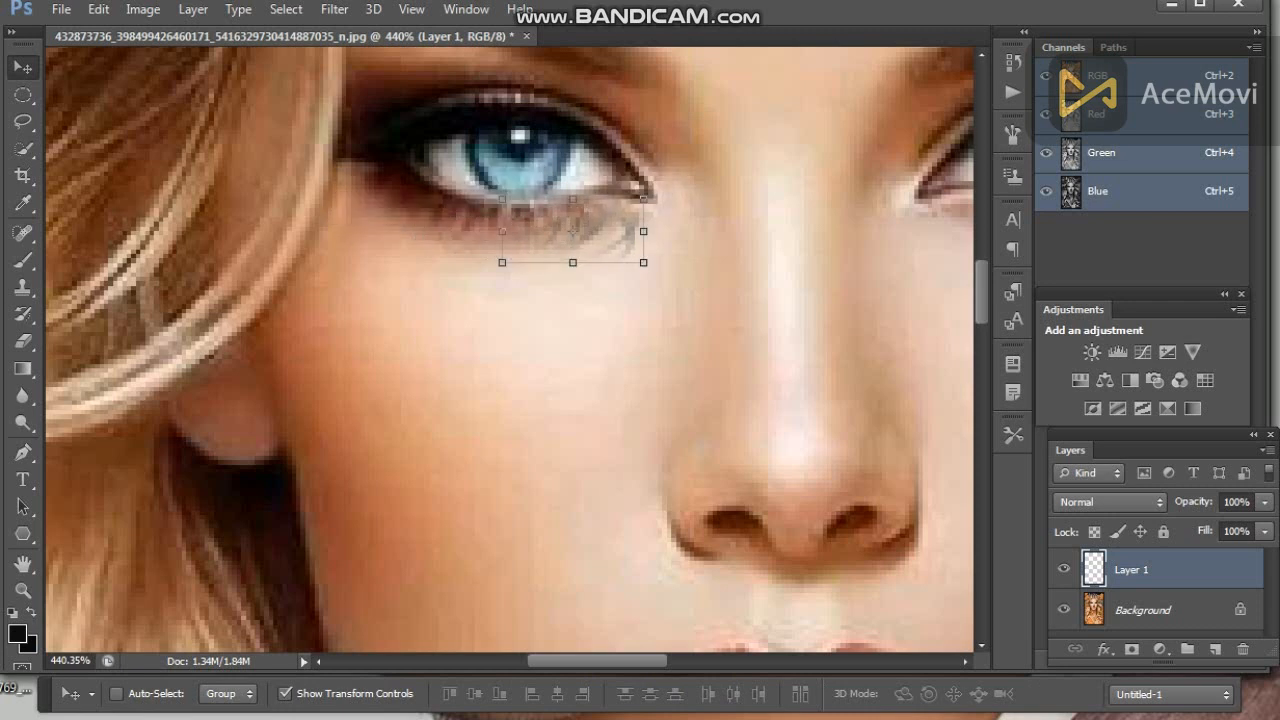
Step: Select Layer 1 and try to reposition the lash strokes along the lower eyelid
{"action": "scroll", "coordinate": [550, 251], "scroll_direction": "up", "scroll_amount": 3}
{"action": "scroll", "coordinate": [611, 267], "scroll_direction": "down", "scroll_amount": 3}
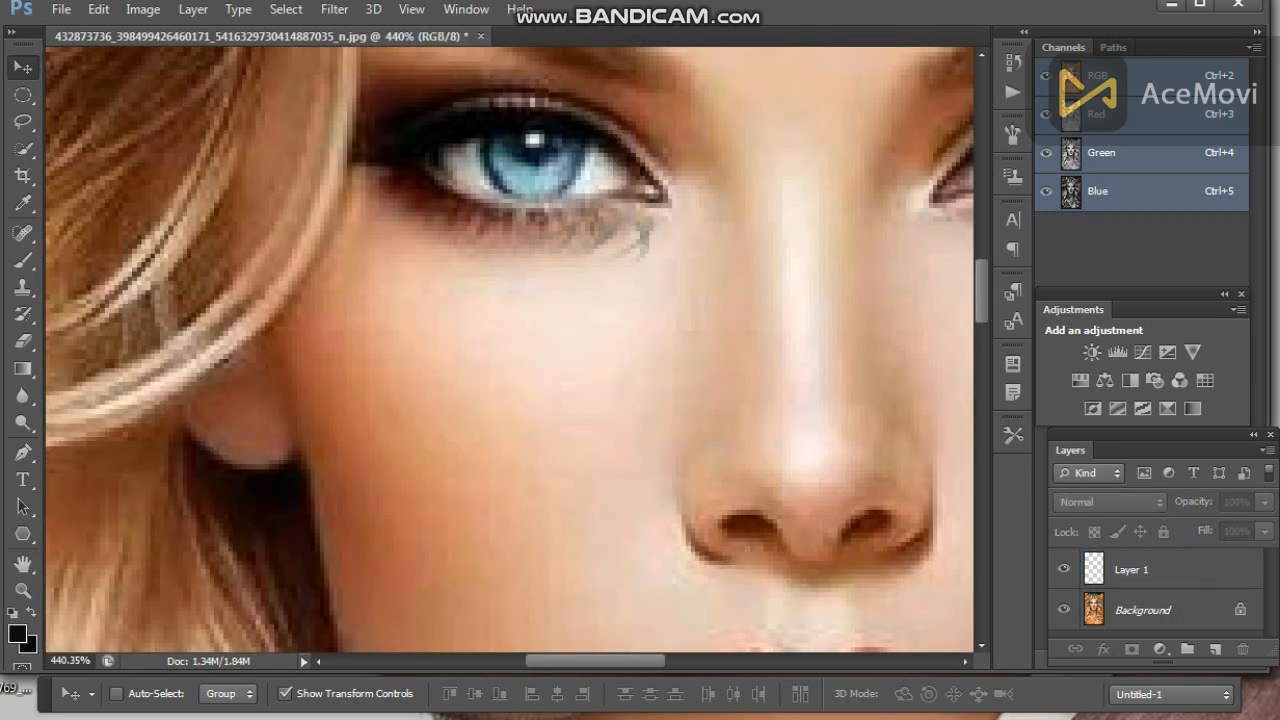
{"action": "left_click", "coordinate": [1131, 569]}
{"action": "left_click_drag", "start_coordinate": [602, 252], "coordinate": [532, 305]}
{"action": "right_click", "coordinate": [587, 222]}
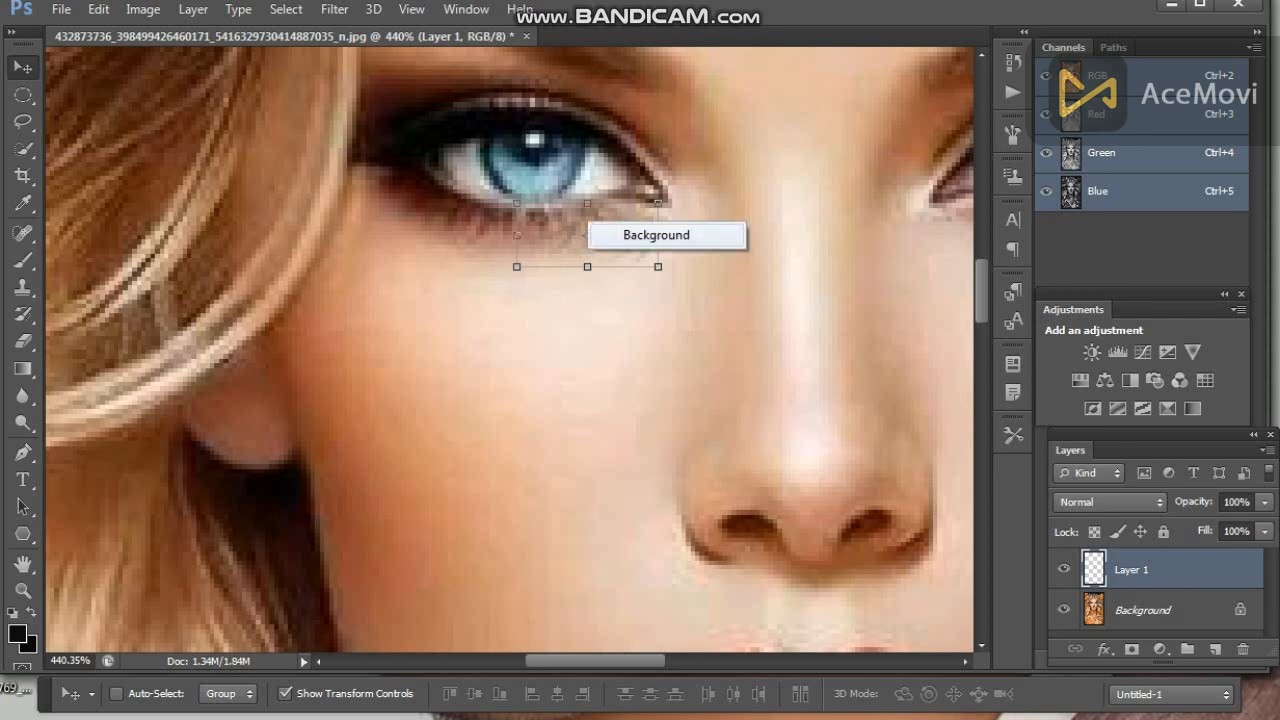
{"action": "left_click", "coordinate": [625, 231]}
{"action": "left_click", "coordinate": [625, 231], "text": "ctrl"}
{"action": "left_click_drag", "start_coordinate": [480, 215], "coordinate": [362, 255]}
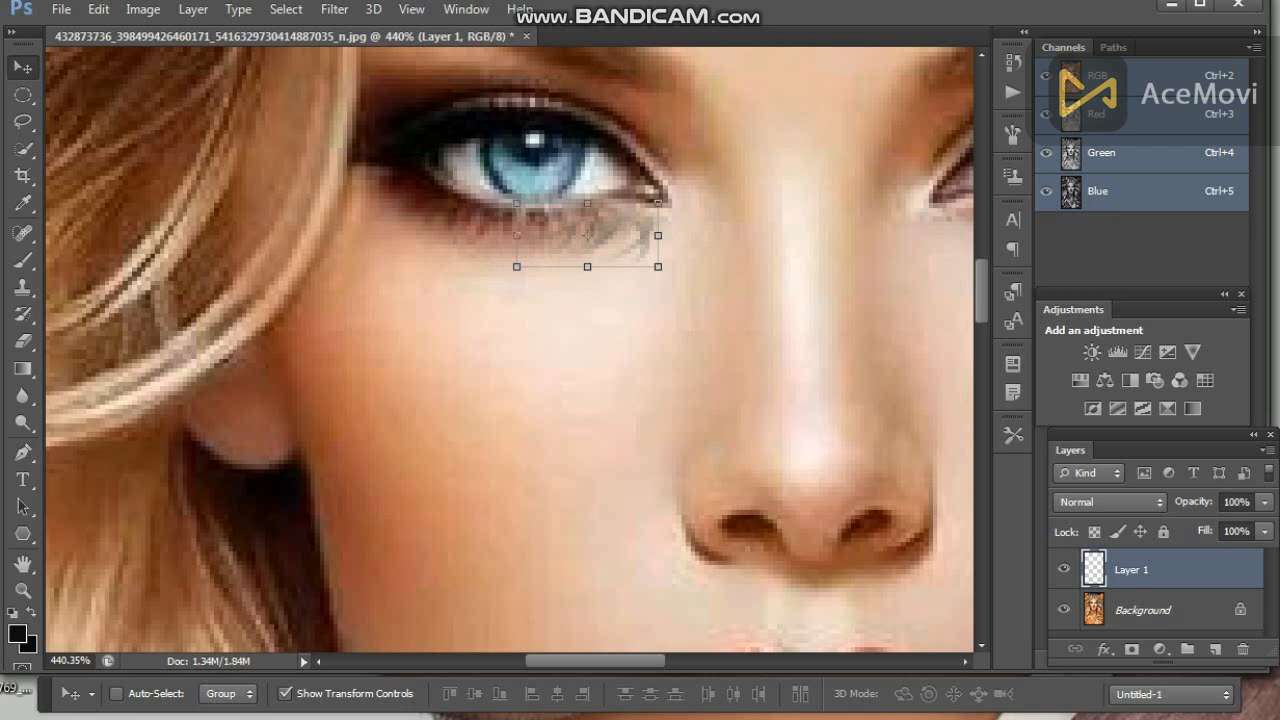
Step: Undo the lash placement, transform and deletion back to the full hair strokes with the unfeathered lasso selection
{"action": "key", "text": "l"}
{"action": "scroll", "coordinate": [488, 340], "scroll_direction": "down", "scroll_amount": 4}
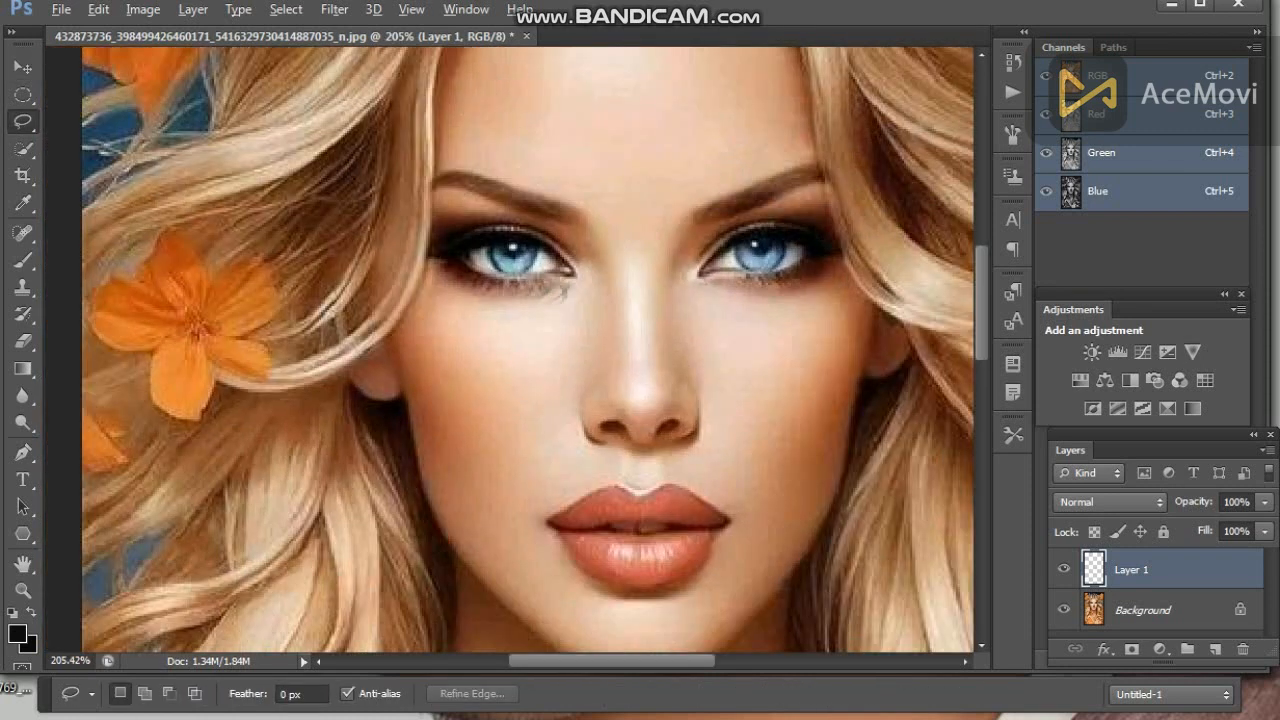
{"action": "scroll", "coordinate": [488, 340], "scroll_direction": "down", "scroll_amount": 2}
{"action": "key", "text": "ctrl+alt+z"}
{"action": "key", "text": "ctrl+alt+z"}
{"action": "key", "text": "ctrl+alt+z"}
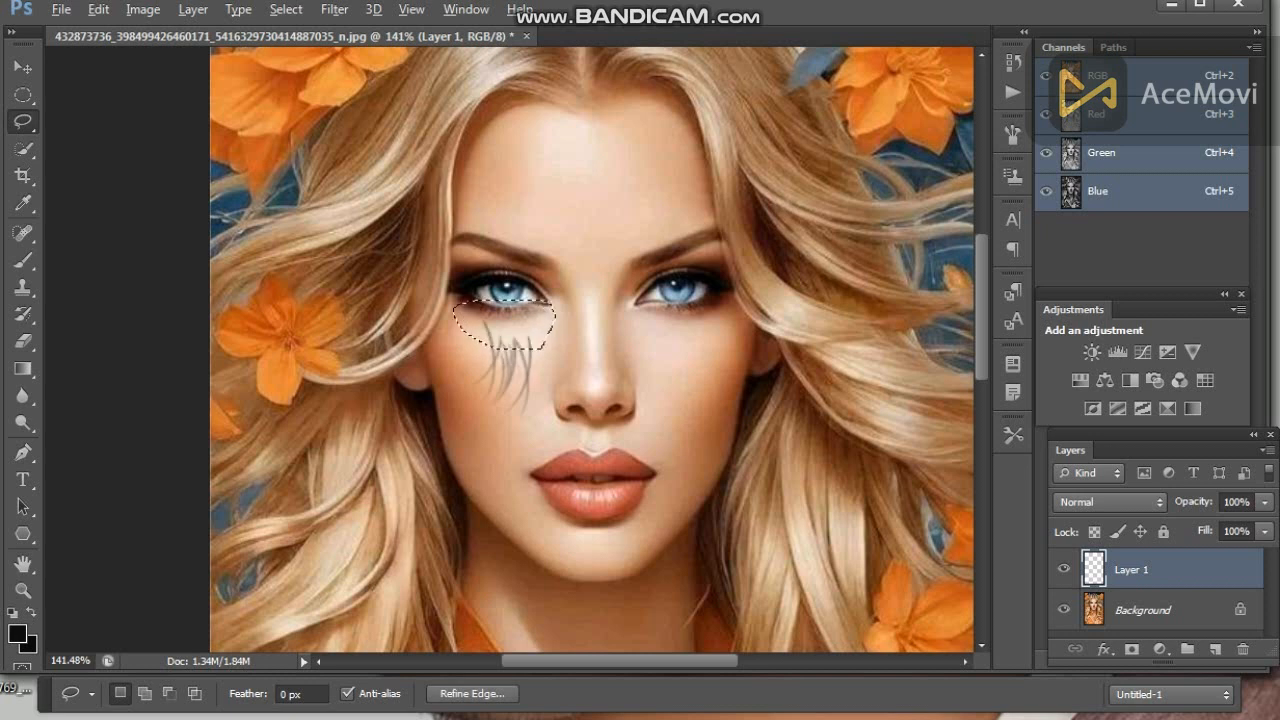
Step: Lasso the upper ends of the hair strokes again, feather the selection by 2 pixels, delete its contents and deselect
{"action": "key", "text": "v"}
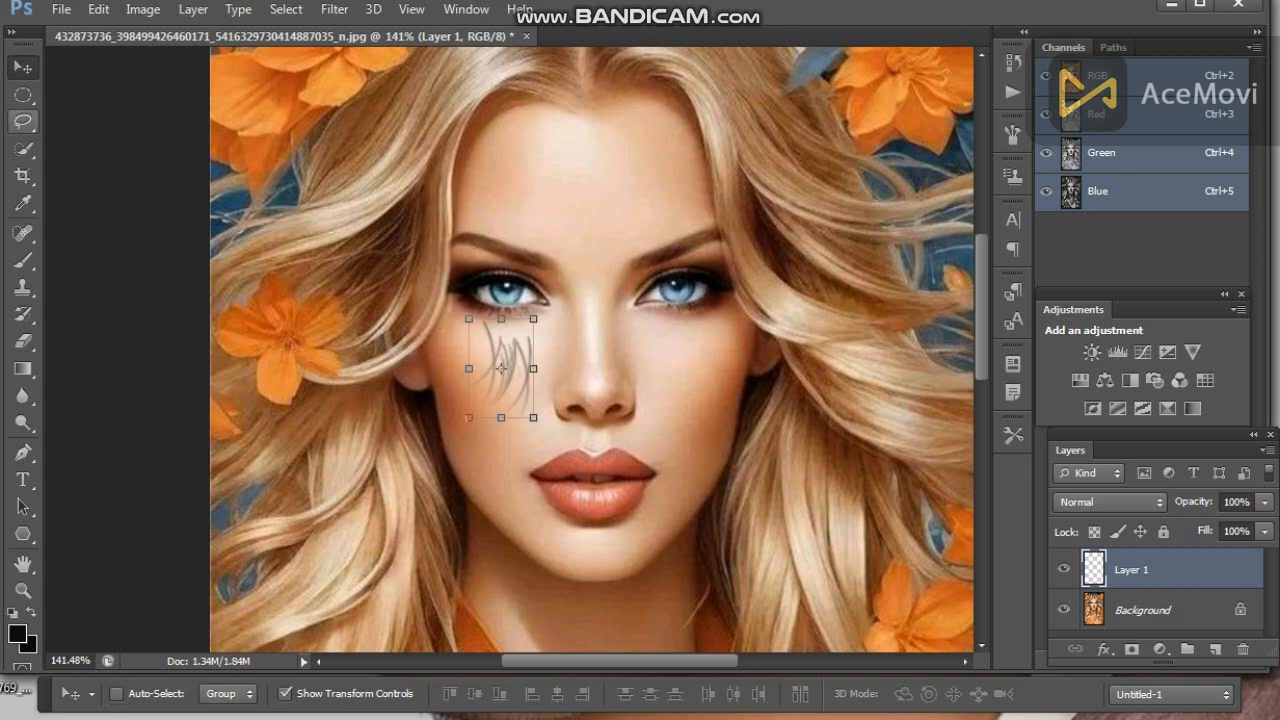
{"action": "key", "text": "l"}
{"action": "mouse_move", "coordinate": [522, 301]}
{"action": "left_mouse_down"}
{"action": "mouse_move", "coordinate": [500, 347]}
{"action": "mouse_move", "coordinate": [534, 334]}
{"action": "left_mouse_up"}
{"action": "right_click", "coordinate": [488, 336]}
{"action": "left_click", "coordinate": [556, 342]}
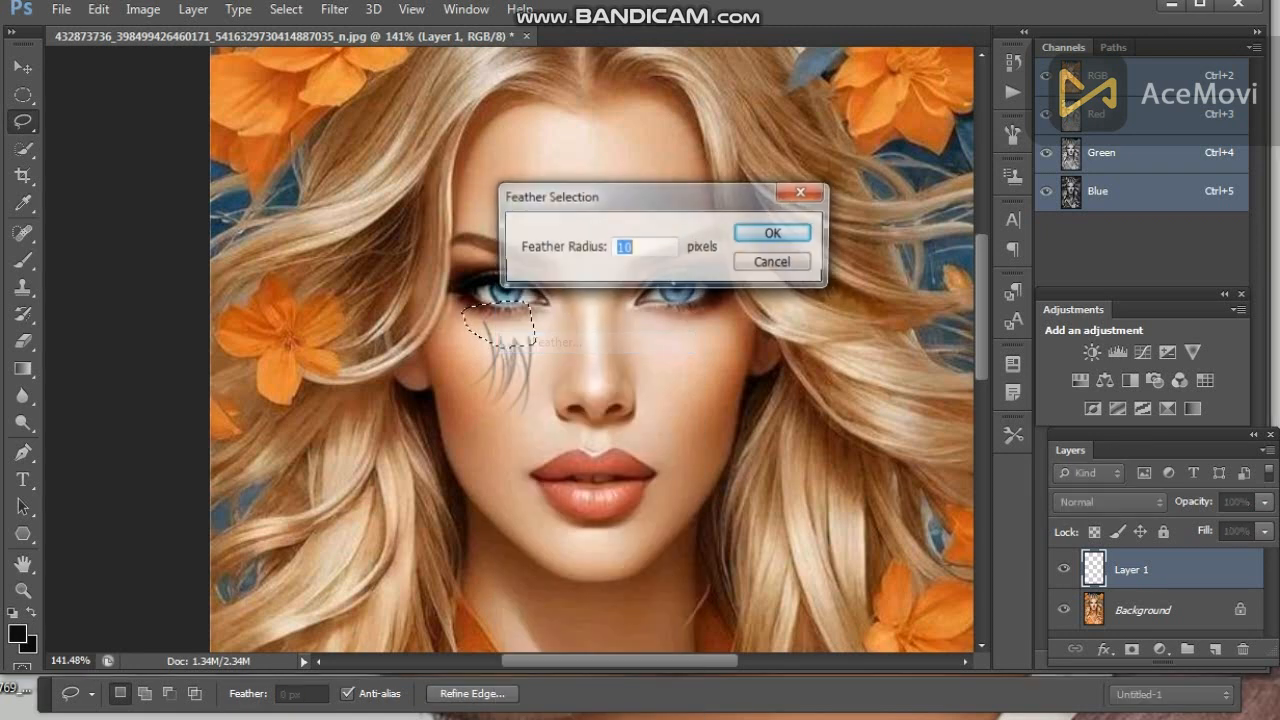
{"action": "type", "text": "2"}
{"action": "key", "text": "Return"}
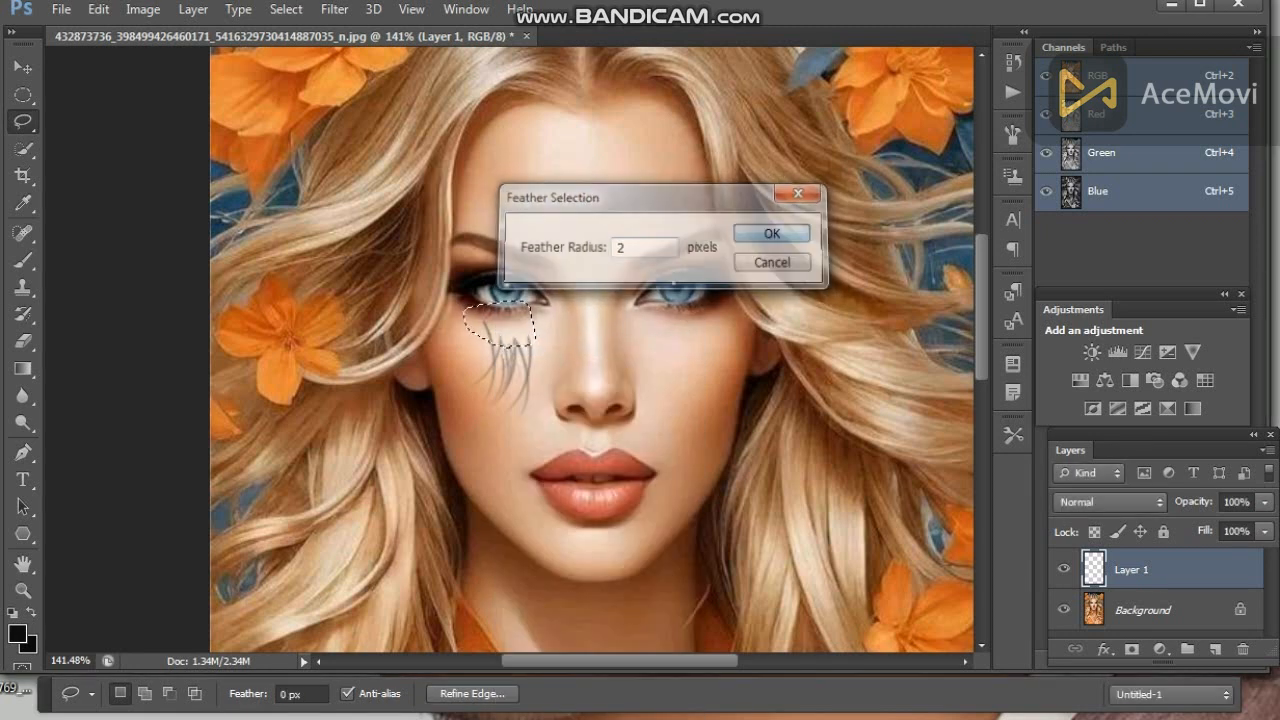
{"action": "key", "text": "Delete"}
{"action": "left_click", "coordinate": [22, 66]}
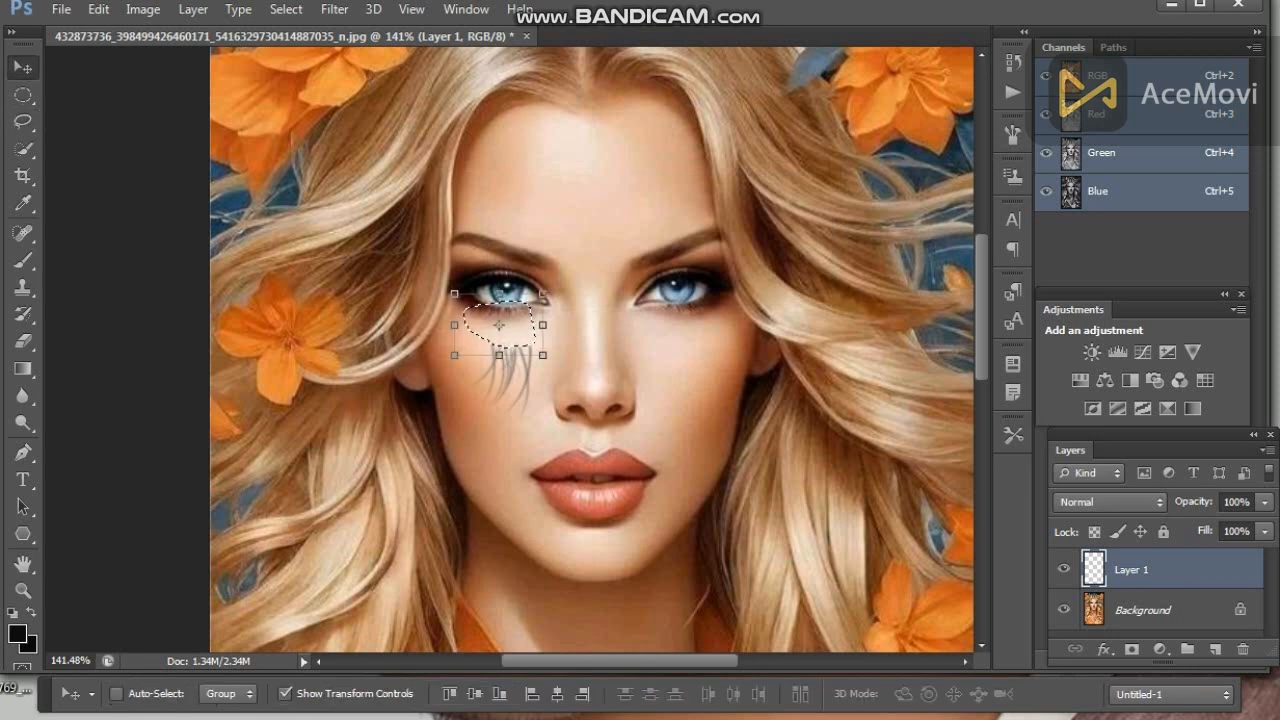
{"action": "key", "text": "ctrl+d"}
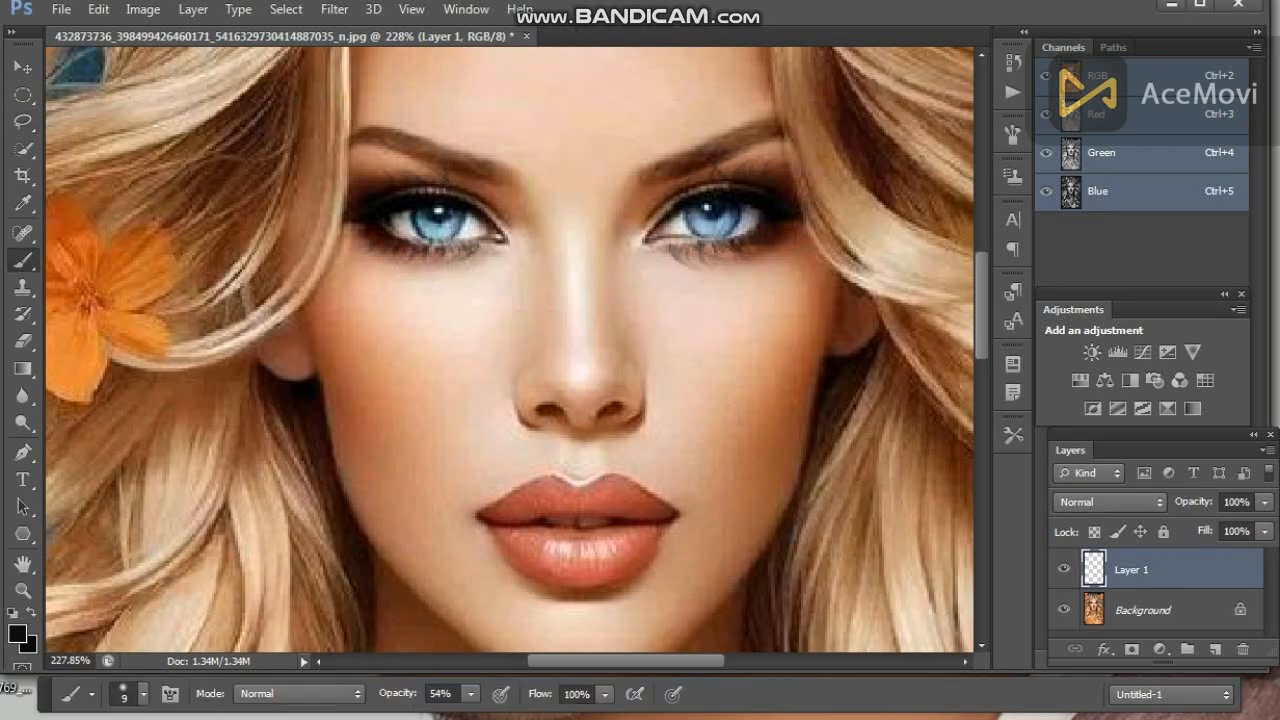
Step: Set the soft round brush size to 6 px and undo the test stroke under the eye nearest the orange flower
{"action": "right_click", "coordinate": [523, 245]}
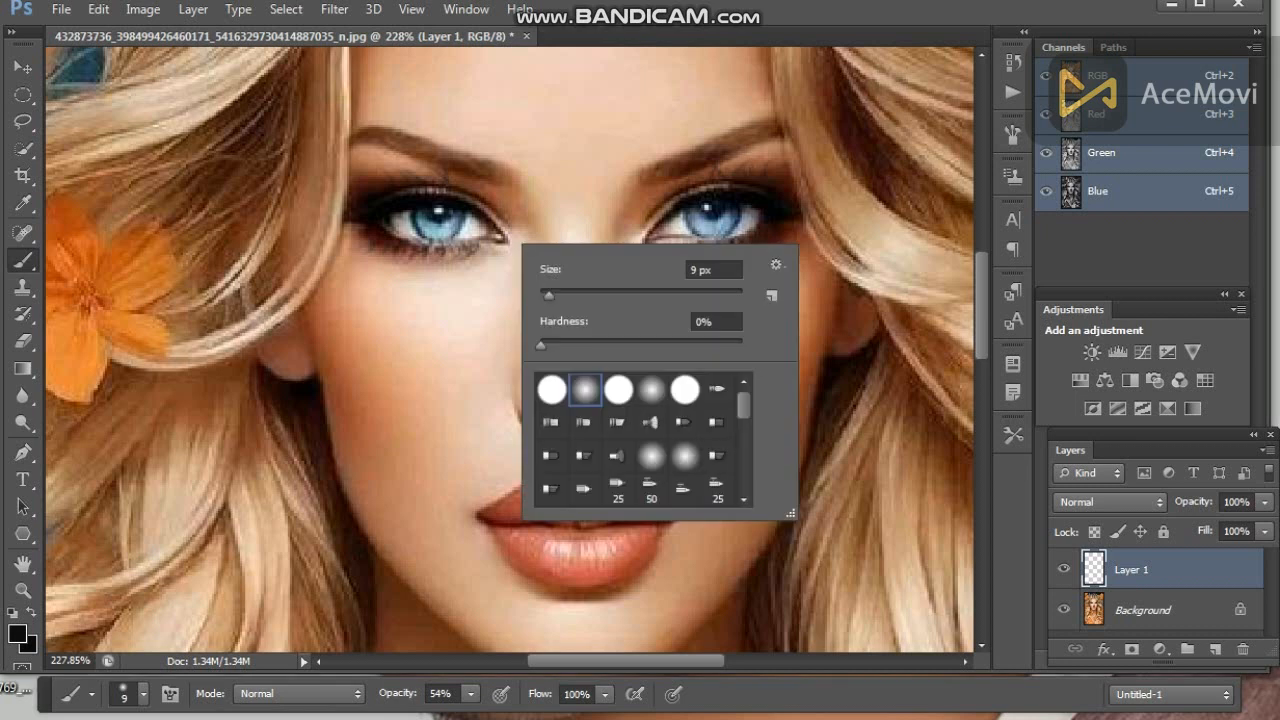
{"action": "left_click_drag", "start_coordinate": [549, 295], "coordinate": [546, 295]}
{"action": "key", "text": "Return"}
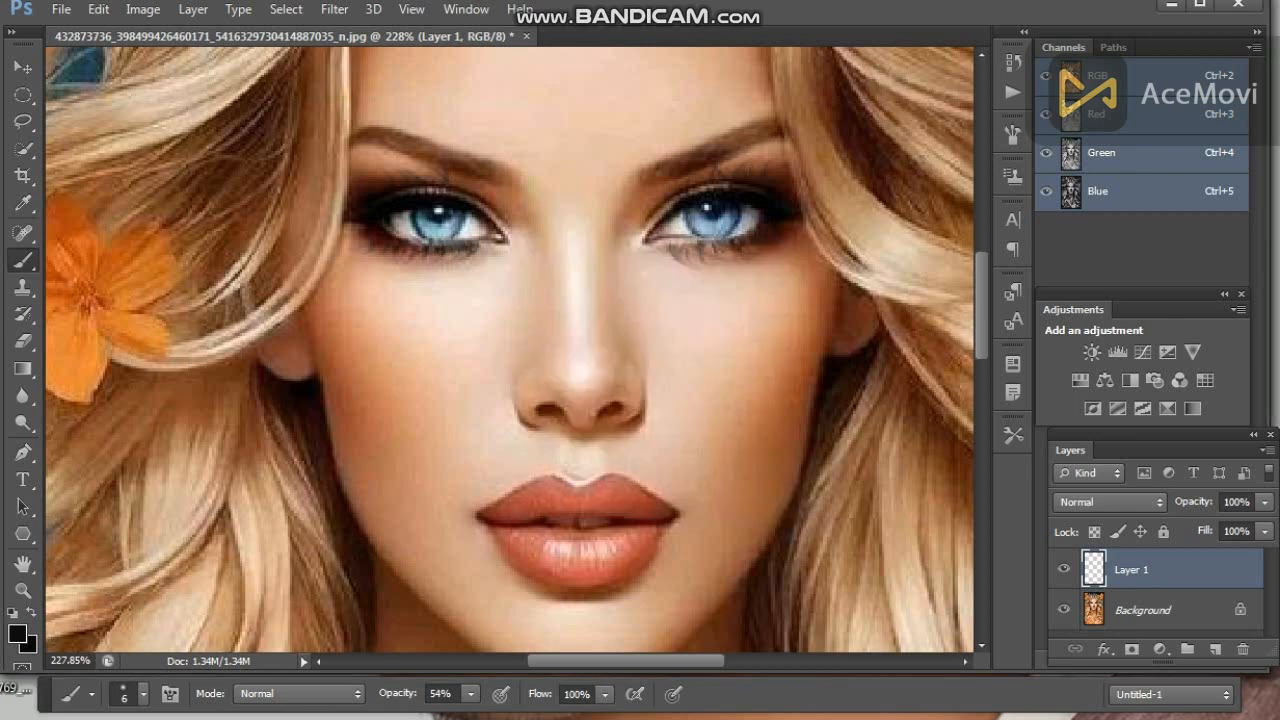
{"action": "key", "text": "ctrl+z"}
Step: Set the brush opacity to 18% and paint a faint stroke along the lower lash line of the eye nearest the flower
{"action": "left_click", "coordinate": [470, 693]}
{"action": "left_click_drag", "start_coordinate": [470, 716], "coordinate": [432, 716]}
{"action": "left_click_drag", "start_coordinate": [469, 246], "coordinate": [433, 245]}
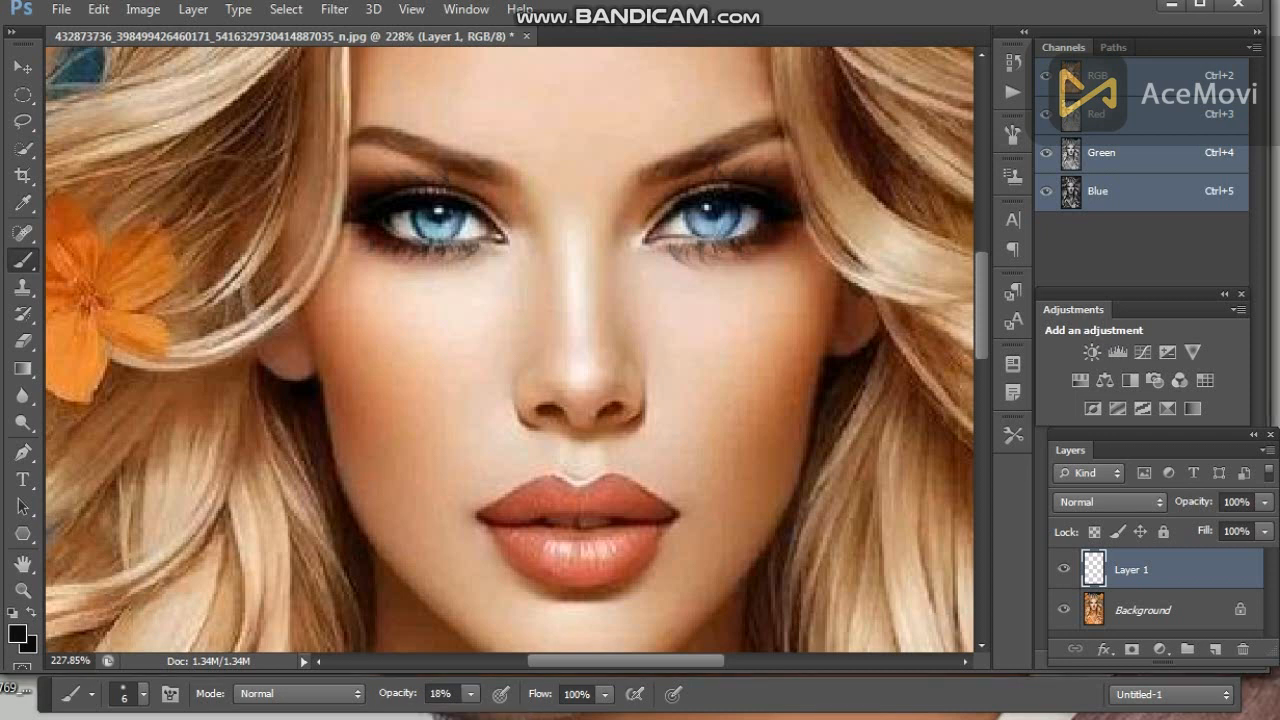
Step: Paint faint strokes along the lower lash line of the eye farthest from the flower and at the other eye's inner corner
{"action": "left_click_drag", "start_coordinate": [676, 244], "coordinate": [746, 238]}
{"action": "mouse_move", "coordinate": [664, 246]}
{"action": "left_mouse_down"}
{"action": "mouse_move", "coordinate": [712, 246]}
{"action": "mouse_move", "coordinate": [654, 243]}
{"action": "left_mouse_up"}
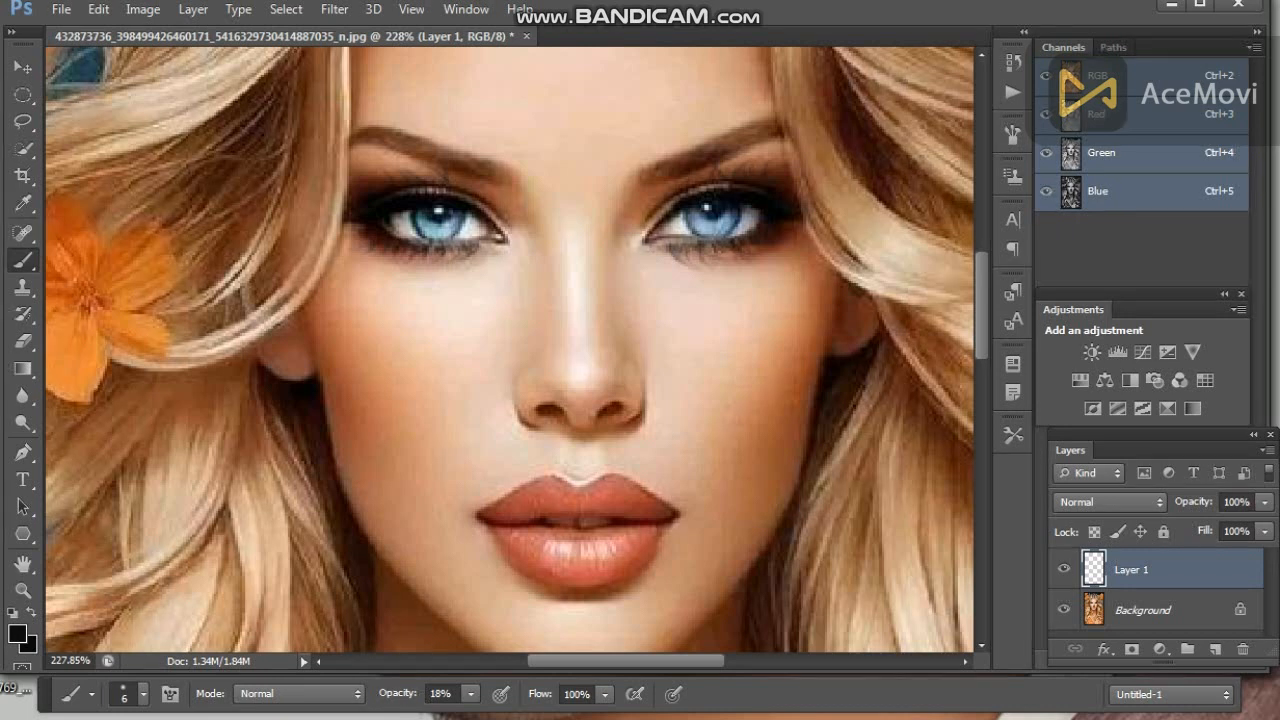
{"action": "left_click", "coordinate": [485, 246]}
Step: Flatten the portrait and the lash layer into a single background layer
{"action": "scroll", "coordinate": [490, 330], "scroll_direction": "down", "scroll_amount": 15}
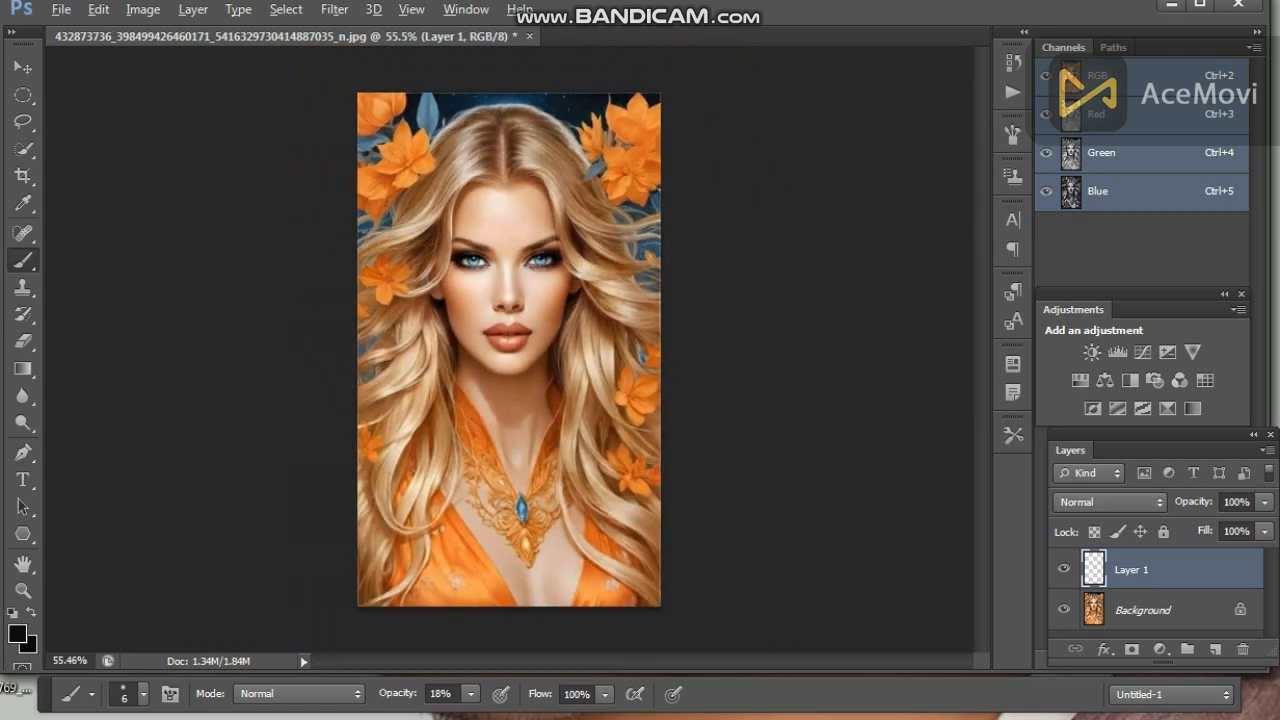
{"action": "scroll", "coordinate": [503, 388], "scroll_direction": "up", "scroll_amount": 5}
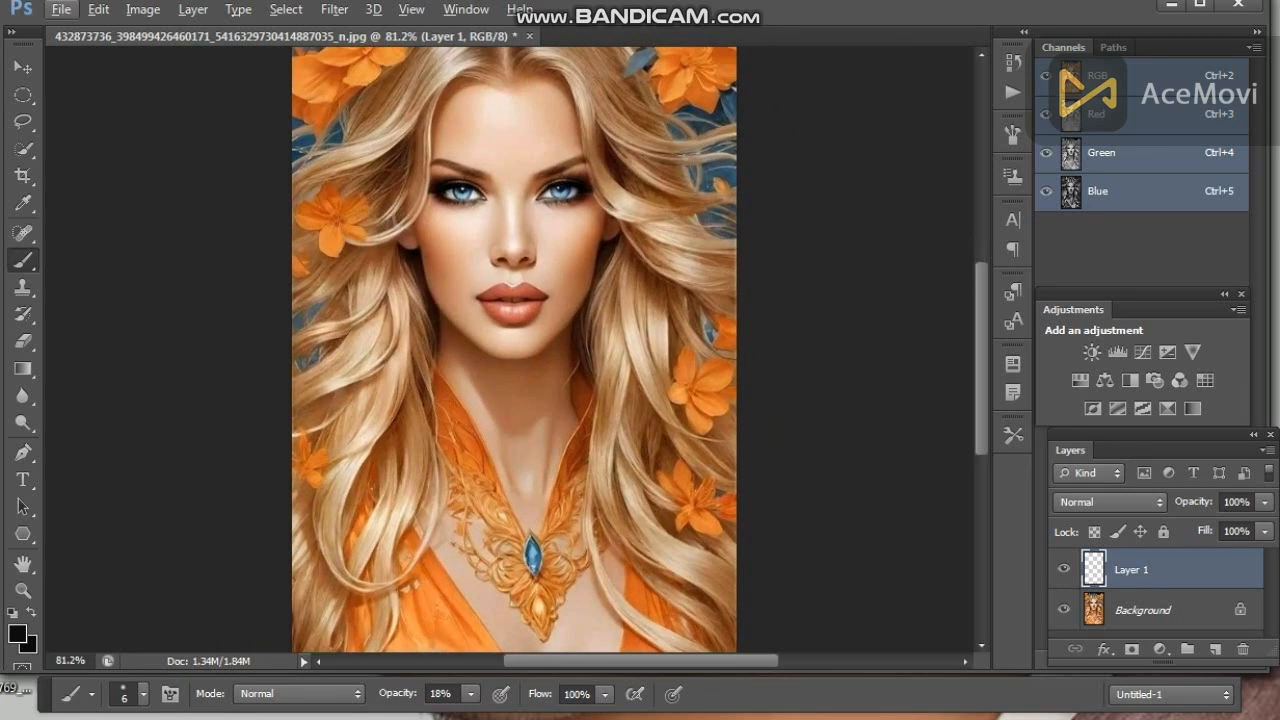
{"action": "scroll", "coordinate": [503, 388], "scroll_direction": "up", "scroll_amount": 3}
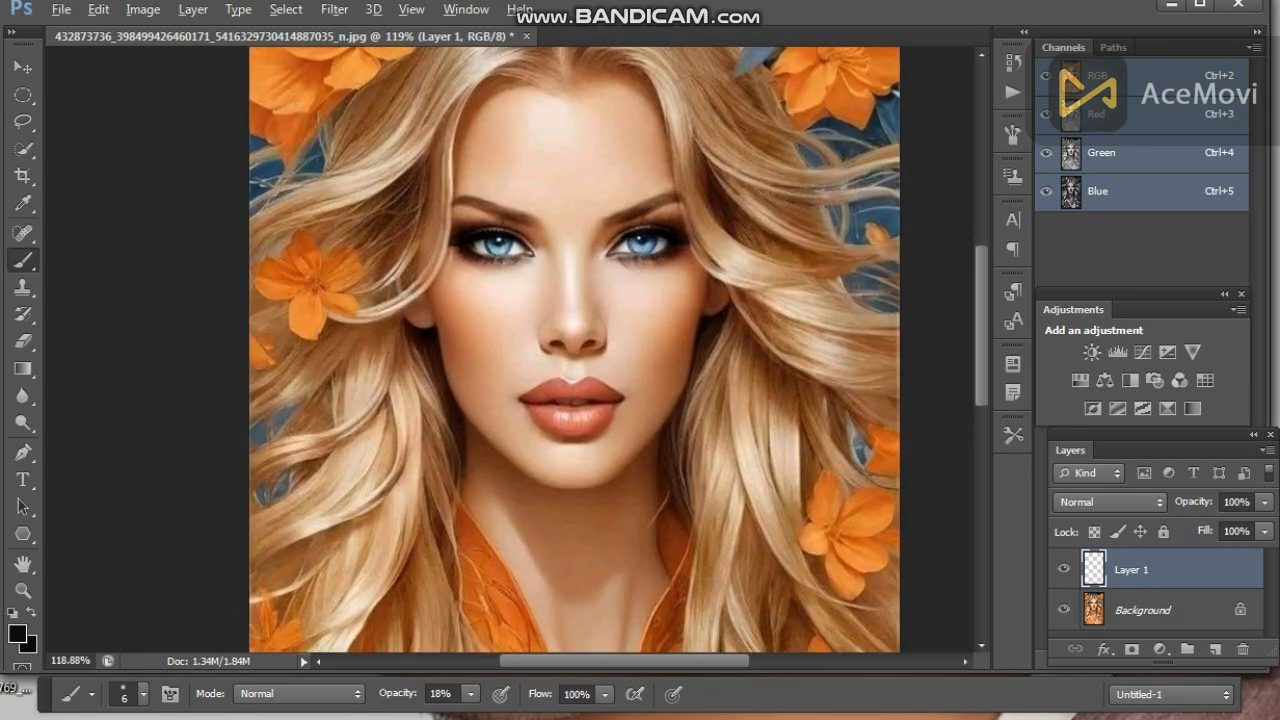
{"action": "scroll", "coordinate": [503, 388], "scroll_direction": "up", "scroll_amount": 2}
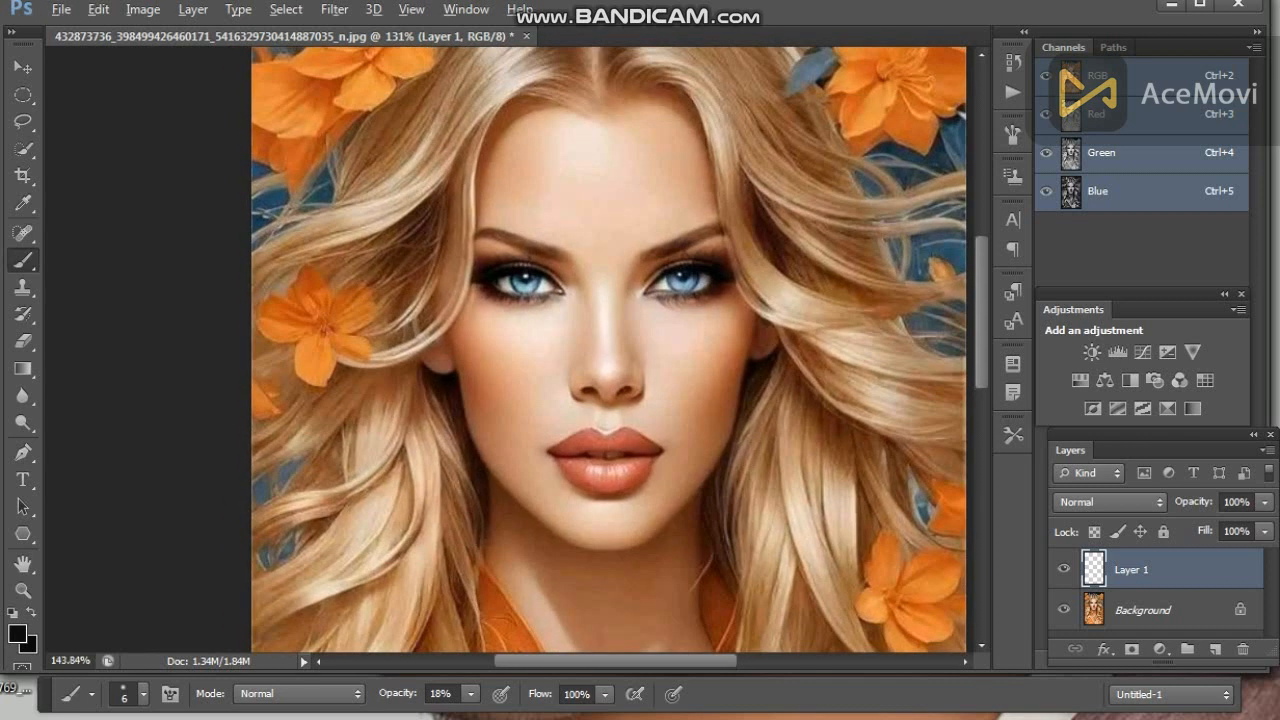
{"action": "scroll", "coordinate": [503, 388], "scroll_direction": "down", "scroll_amount": 3}
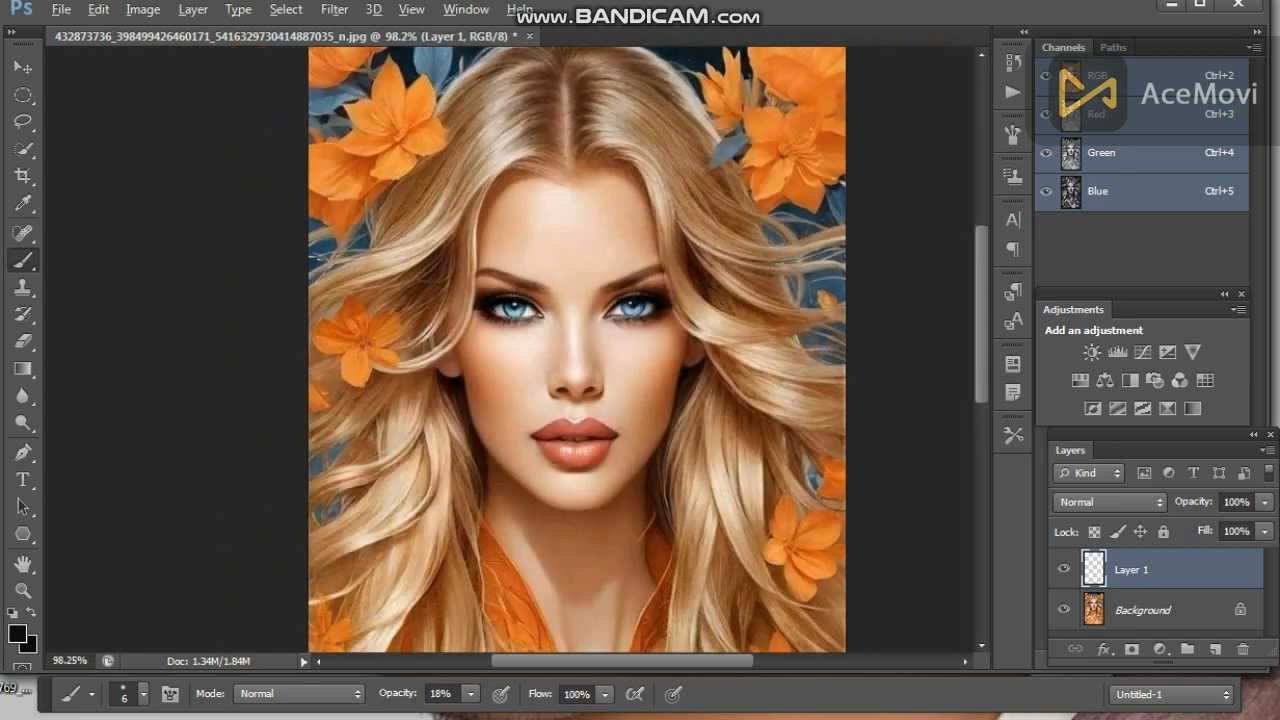
{"action": "left_click", "coordinate": [193, 9]}
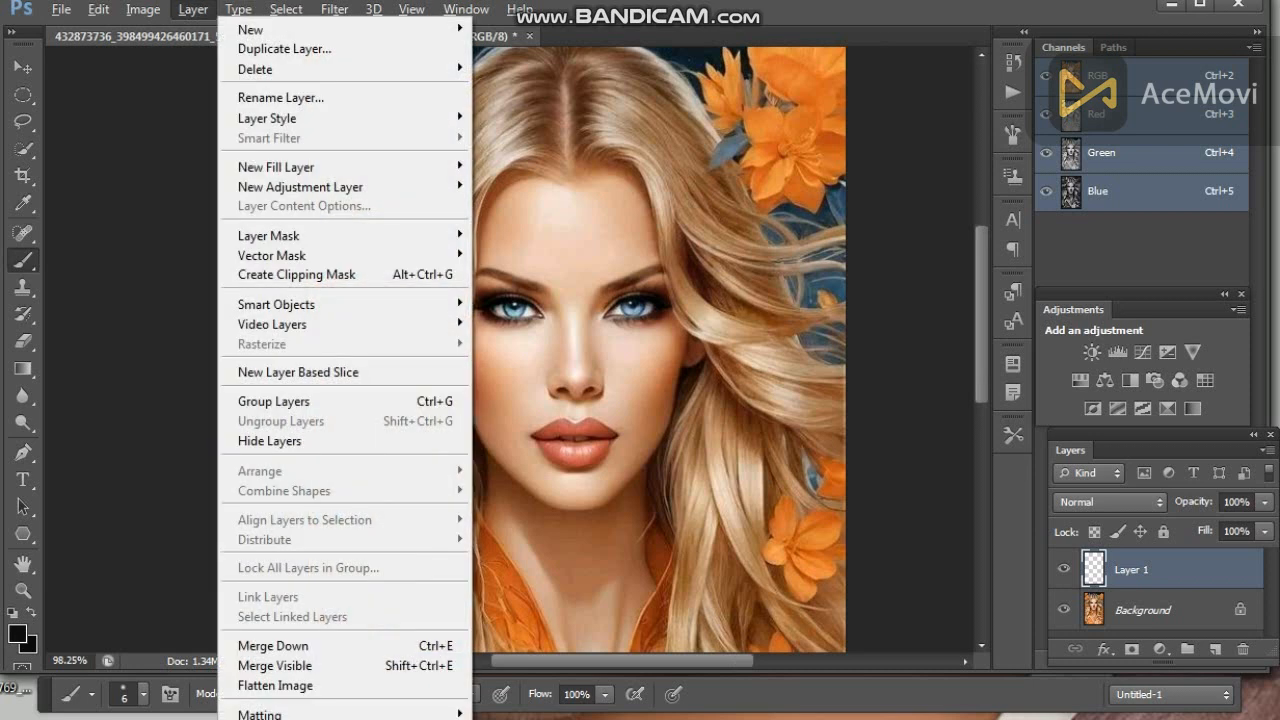
{"action": "left_click", "coordinate": [262, 680]}
Step: Lasso a curved lock of hair beside the forehead and feather the selection by 6 pixels
{"action": "key", "text": "l"}
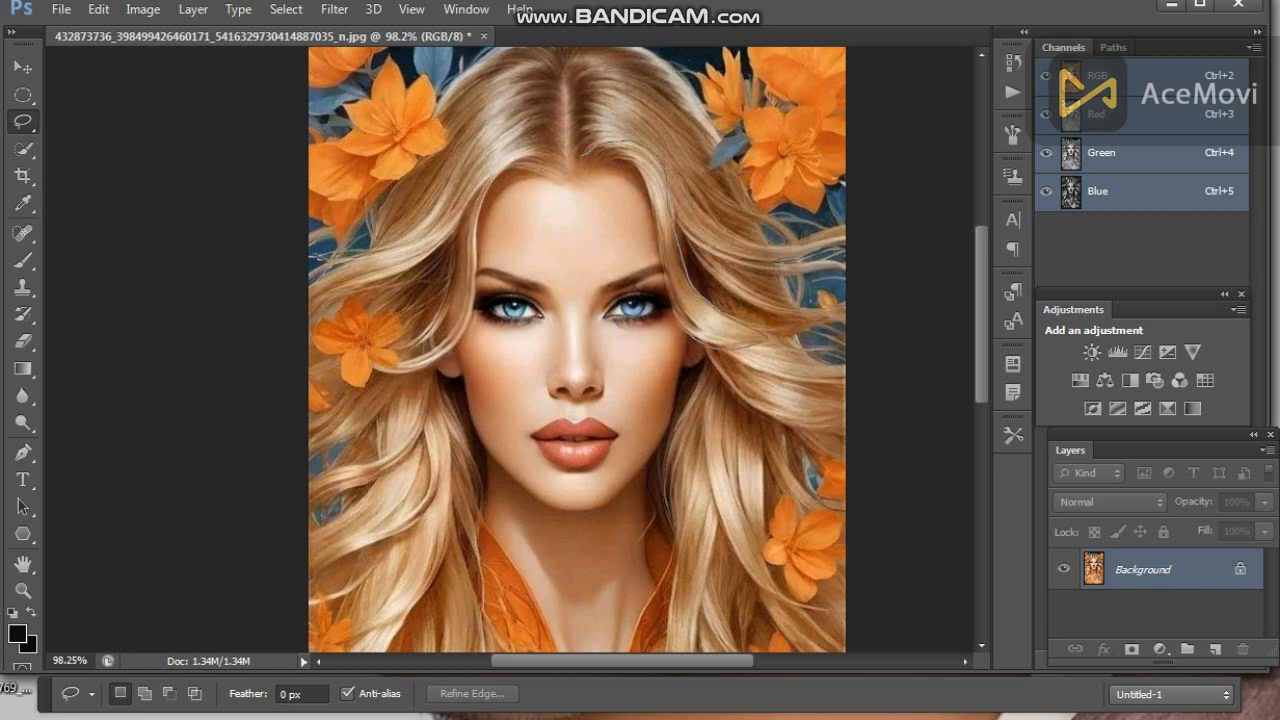
{"action": "mouse_move", "coordinate": [654, 206]}
{"action": "left_mouse_down"}
{"action": "mouse_move", "coordinate": [594, 150]}
{"action": "mouse_move", "coordinate": [580, 156]}
{"action": "left_mouse_up"}
{"action": "right_click", "coordinate": [655, 162]}
{"action": "left_click", "coordinate": [714, 220]}
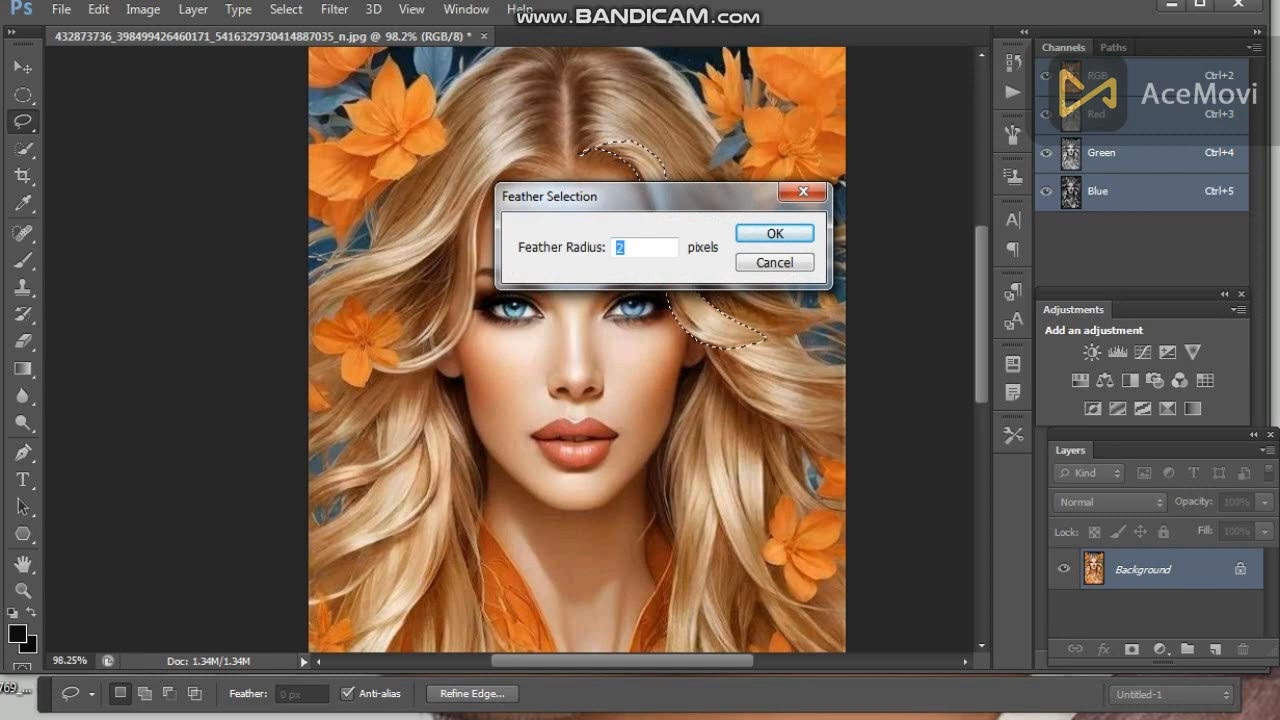
{"action": "type", "text": "6"}
{"action": "key", "text": "Return"}
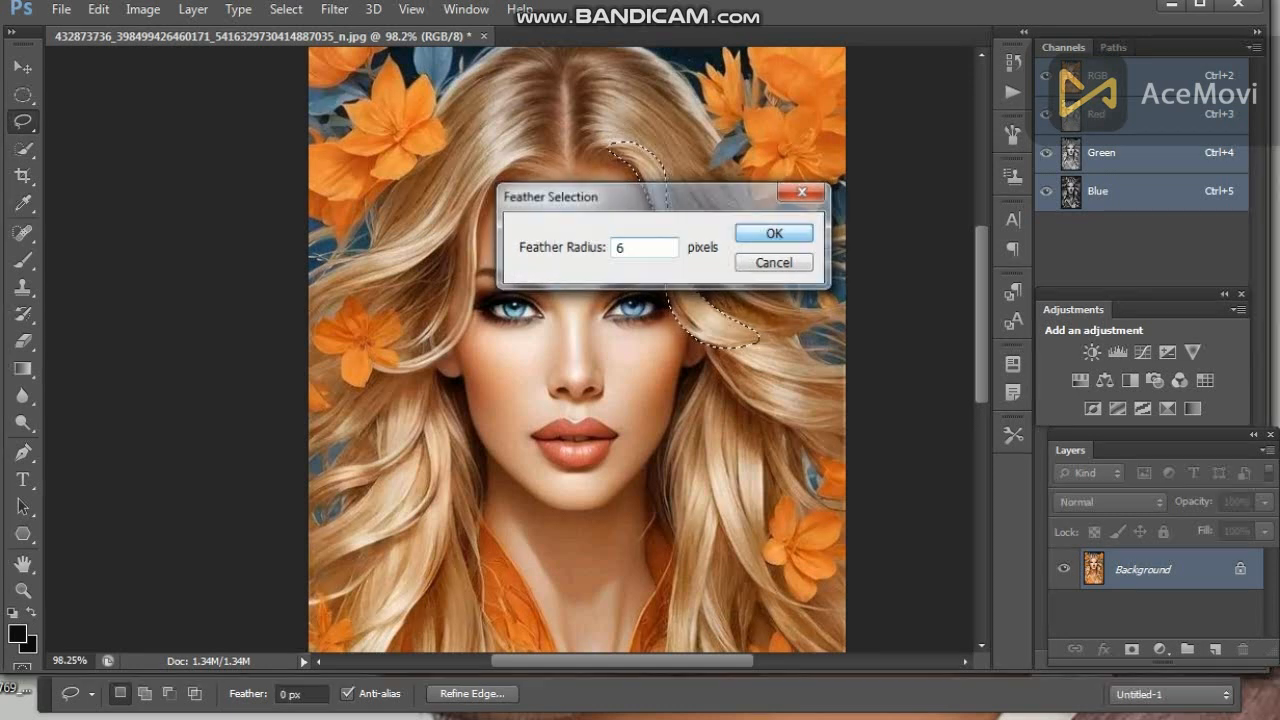
Step: Place a copy of the hair lock over the face, scaled to 129.86% by 171.49% and rotated 19.93°, and deselect
{"action": "key", "text": "v"}
{"action": "left_click_drag", "start_coordinate": [660, 165], "coordinate": [590, 202]}
{"action": "left_click_drag", "start_coordinate": [711, 403], "coordinate": [776, 573]}
{"action": "left_click_drag", "start_coordinate": [620, 190], "coordinate": [639, 148]}
{"action": "left_click_drag", "start_coordinate": [830, 298], "coordinate": [828, 358]}
{"action": "left_click_drag", "start_coordinate": [671, 213], "coordinate": [642, 233]}
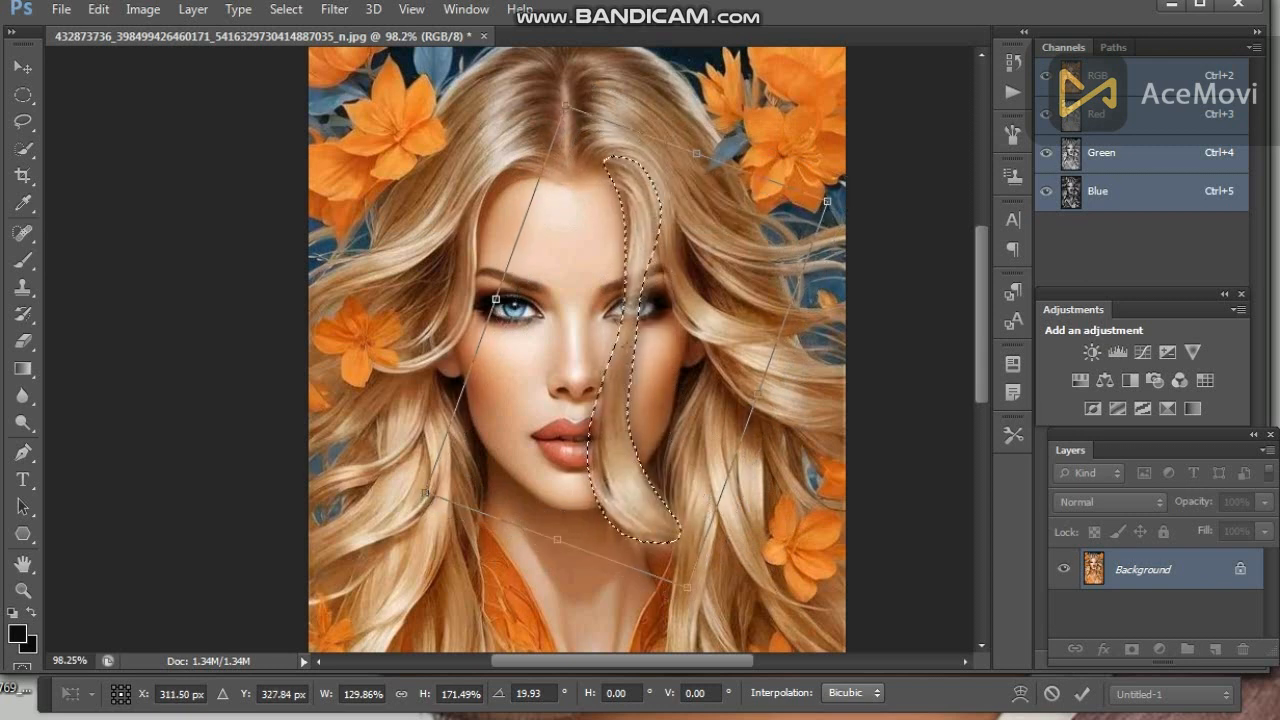
{"action": "key", "text": "Return"}
{"action": "key", "text": "l"}
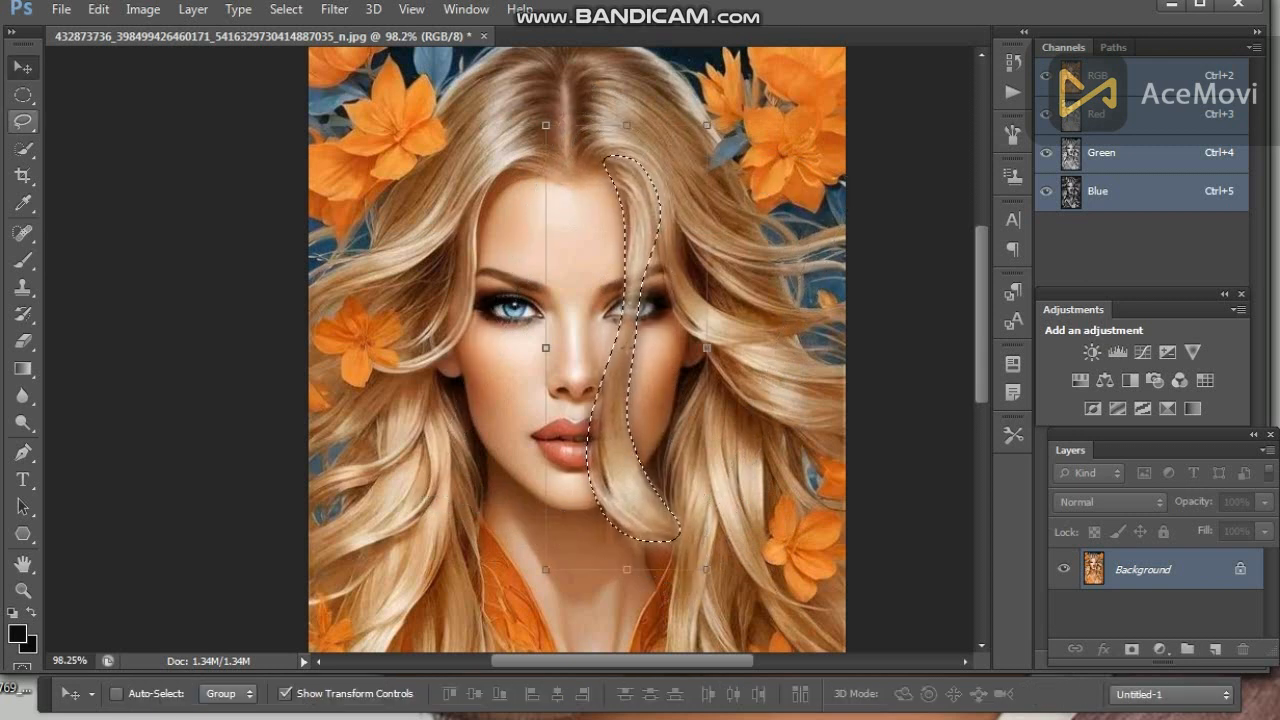
{"action": "key", "text": "ctrl+d"}
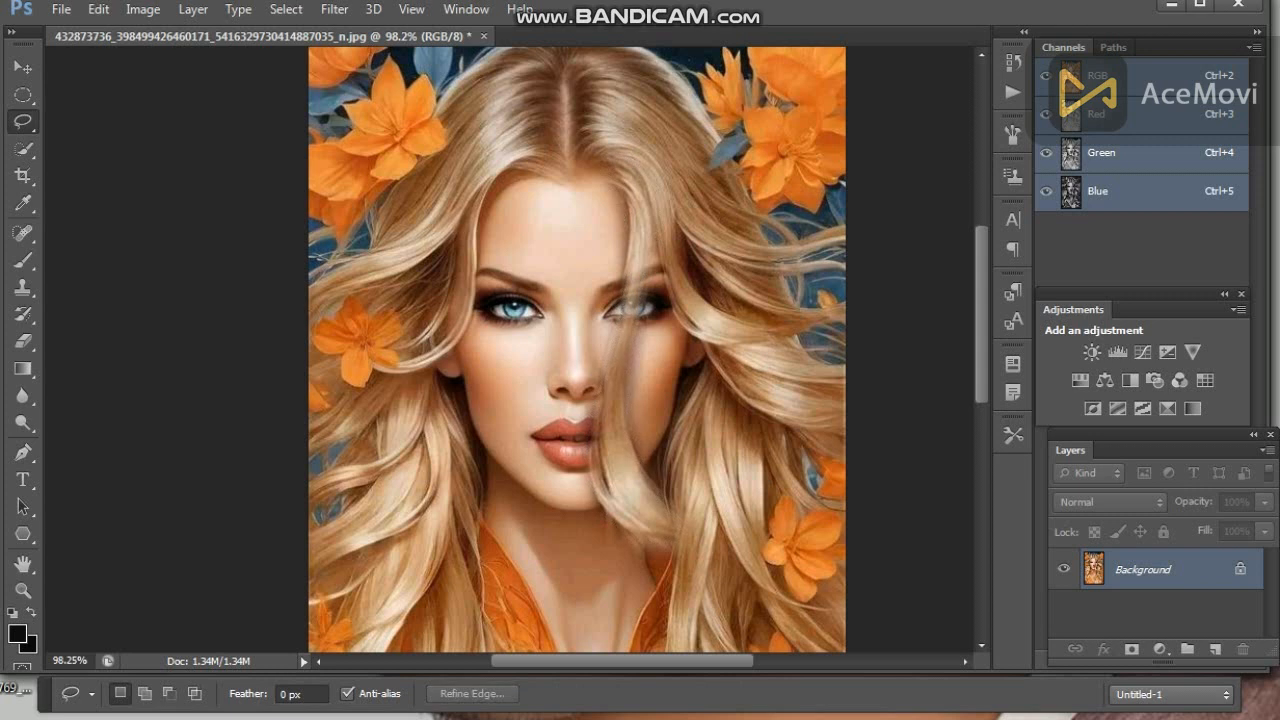
Step: Try filling a 6-pixel feathered lasso area over the cheek and hair with the background color, and revert it
{"action": "mouse_move", "coordinate": [704, 515]}
{"action": "left_mouse_down"}
{"action": "mouse_move", "coordinate": [812, 380]}
{"action": "mouse_move", "coordinate": [800, 362]}
{"action": "left_mouse_up"}
{"action": "right_click", "coordinate": [708, 282]}
{"action": "left_click", "coordinate": [760, 342]}
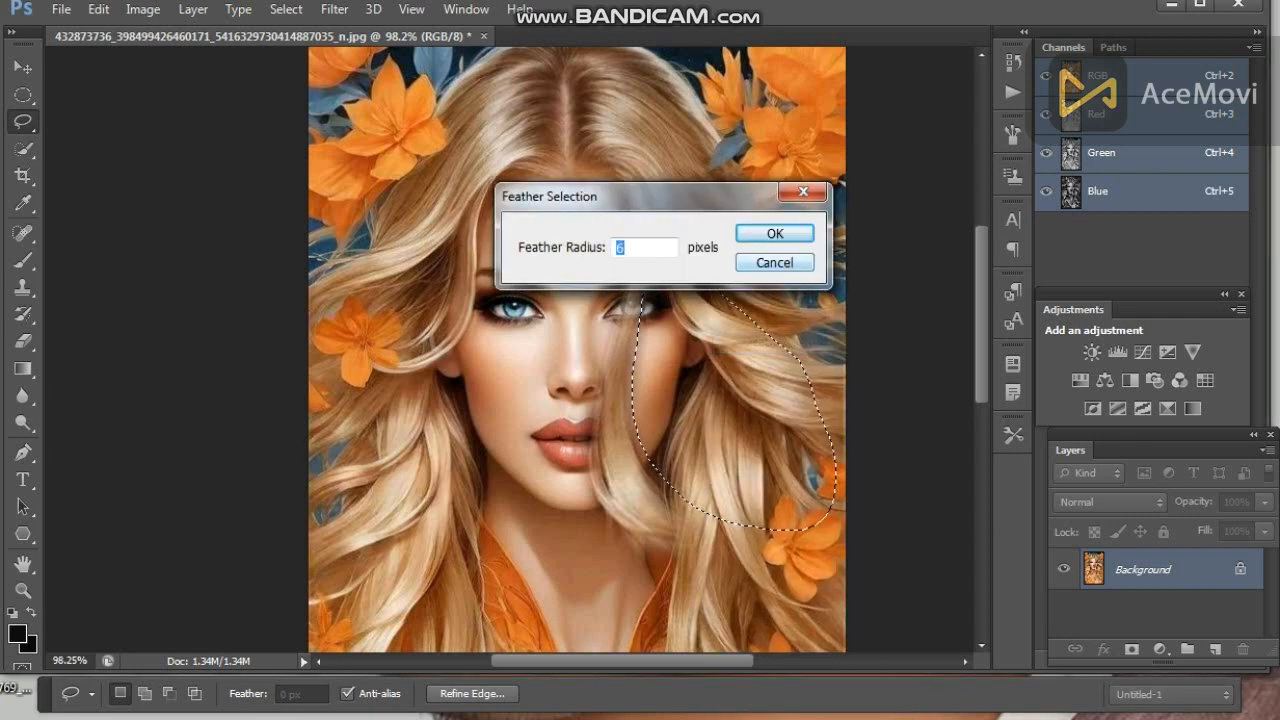
{"action": "key", "text": "Return"}
{"action": "key", "text": "shift+F5"}
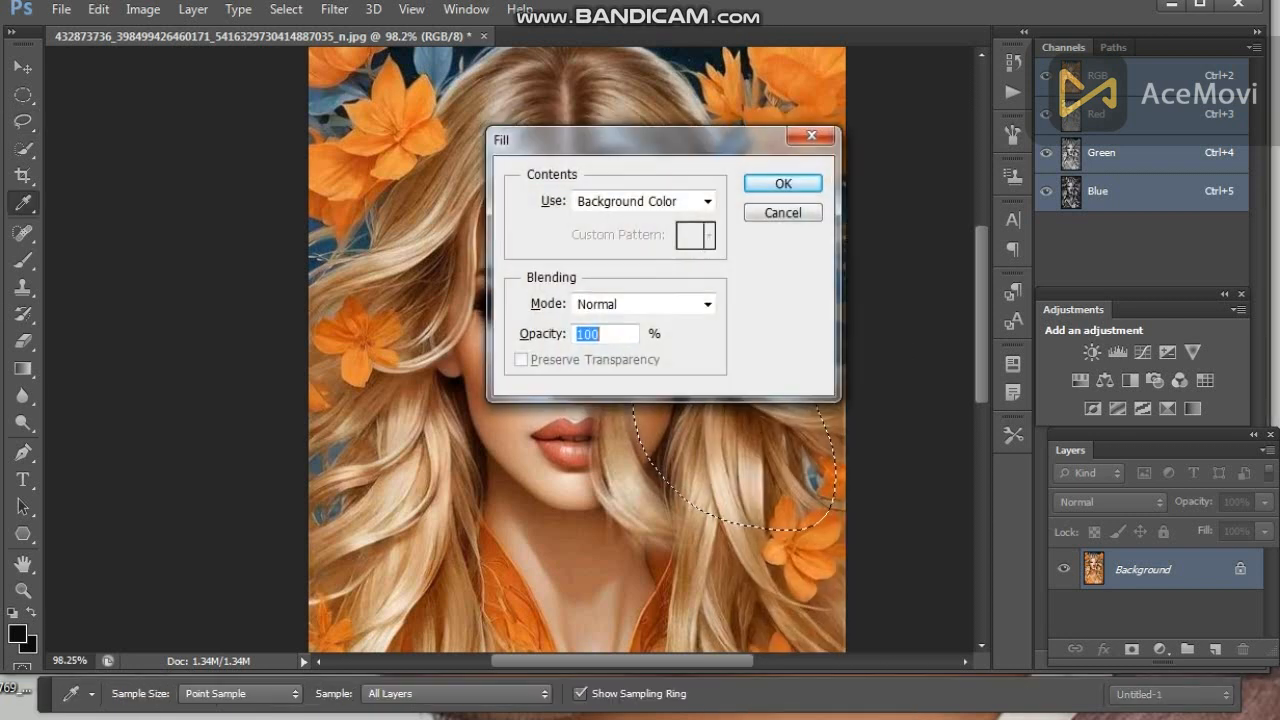
{"action": "key", "text": "Escape"}
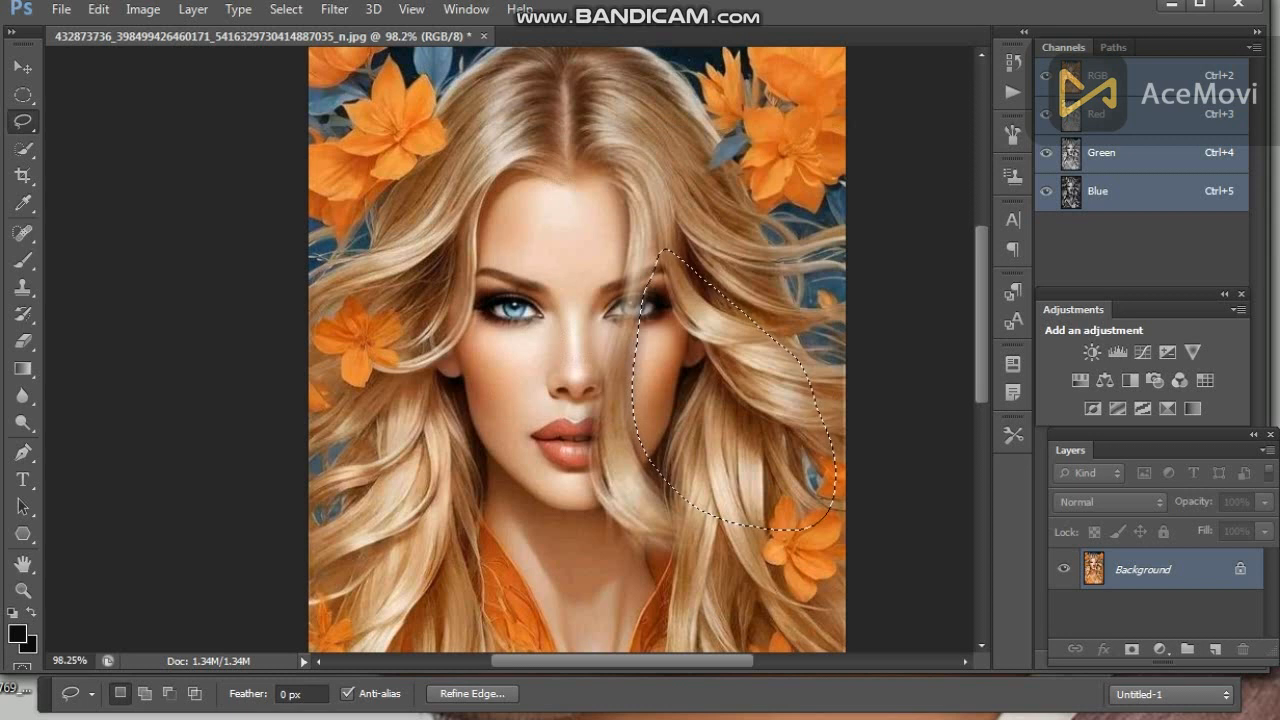
{"action": "key", "text": "shift+F5"}
{"action": "key", "text": "Return"}
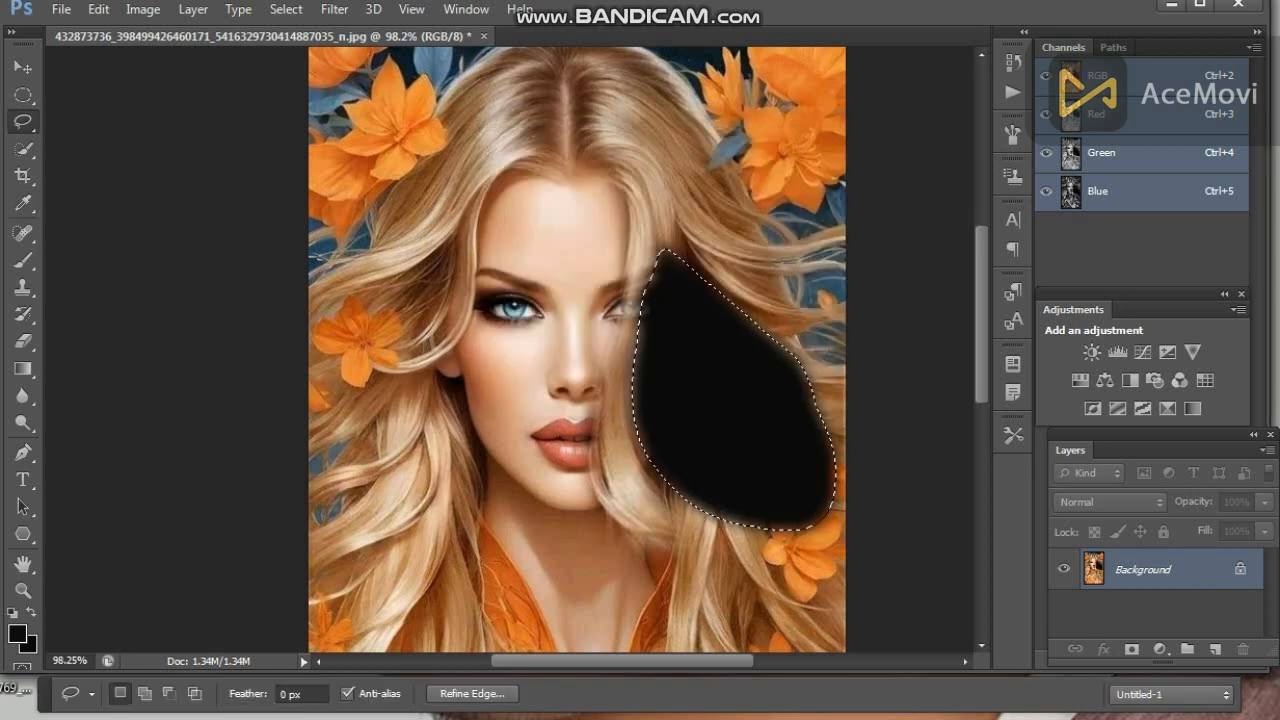
{"action": "key", "text": "ctrl+z"}
{"action": "key", "text": "ctrl+d"}
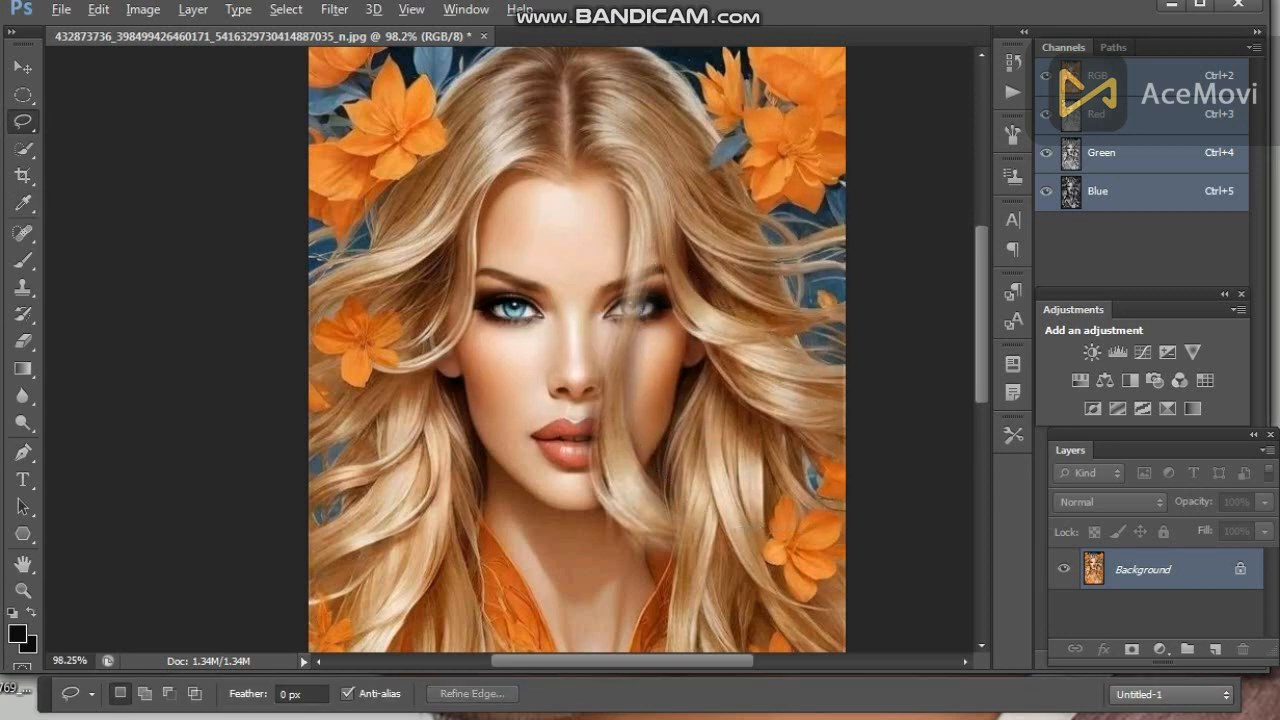
Step: Undo the transformed hair lock over the face and clear the selection
{"action": "key", "text": "ctrl+alt+z"}
{"action": "key", "text": "ctrl+alt+z"}
{"action": "key", "text": "ctrl+alt+z"}
{"action": "key", "text": "ctrl+d"}
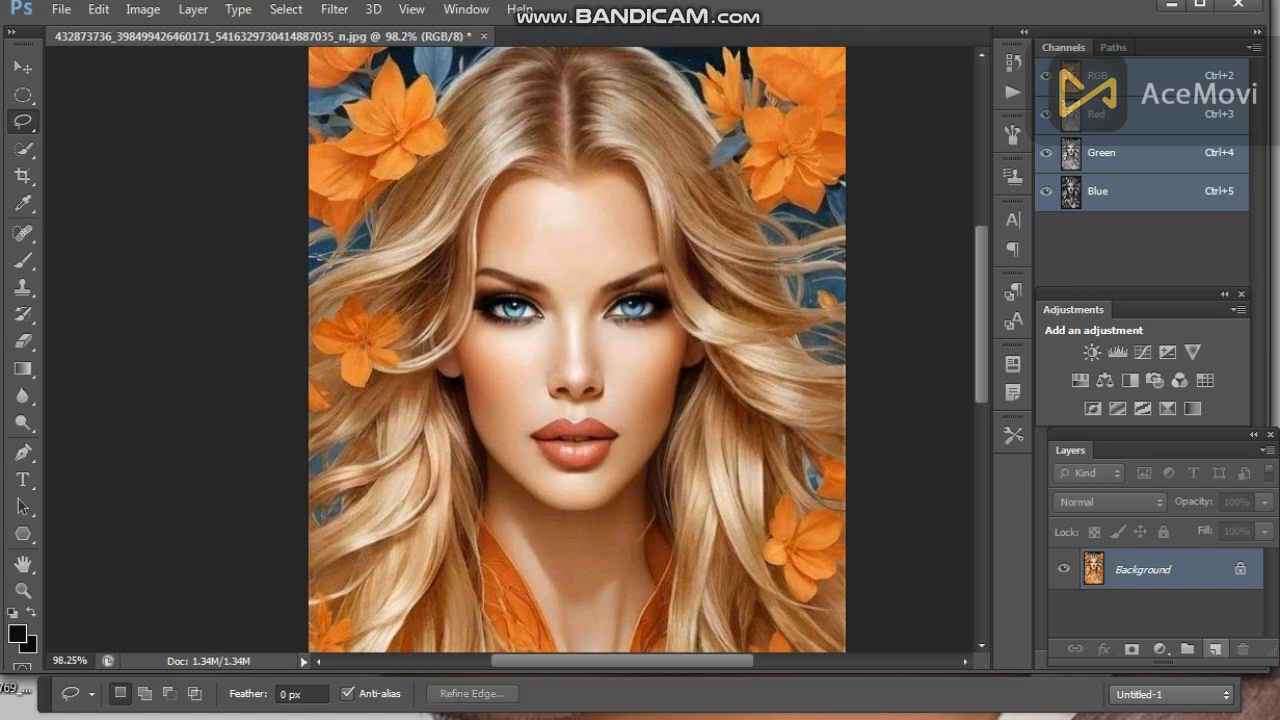
Step: Add a new layer and try a lasso selection in the hair near the orange flower, then deselect
{"action": "left_click", "coordinate": [1214, 649]}
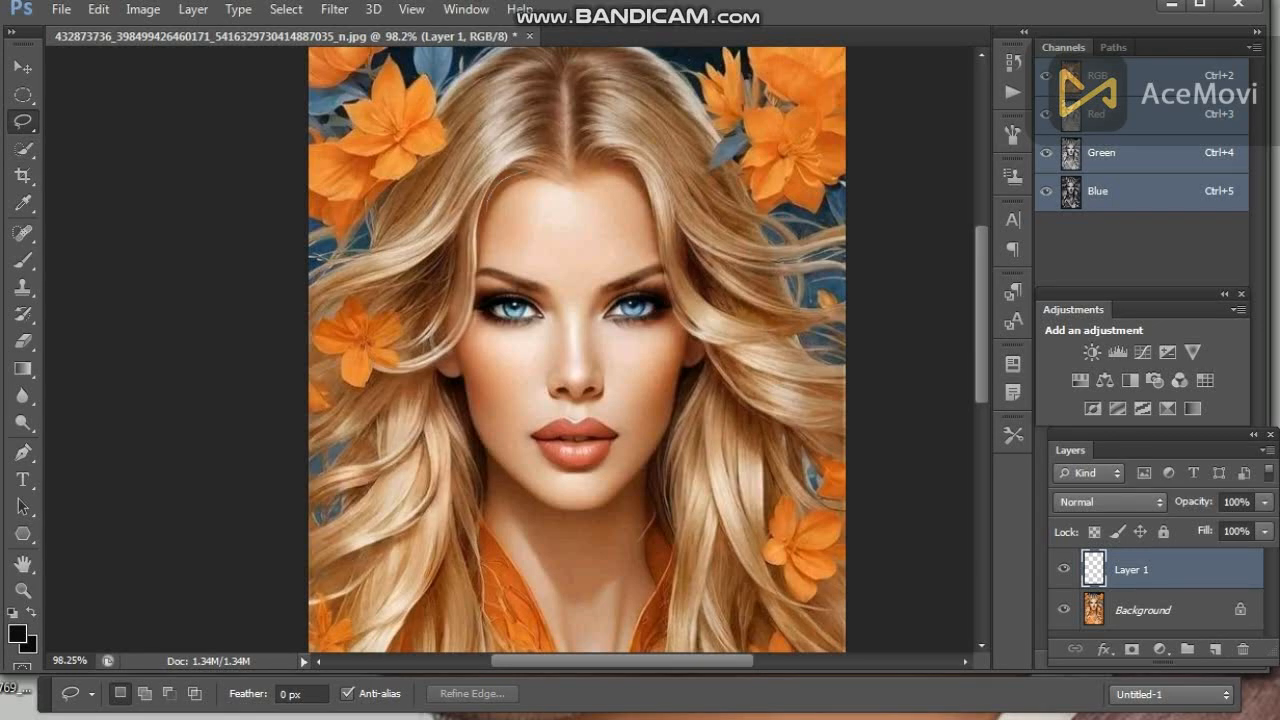
{"action": "left_click_drag", "start_coordinate": [418, 326], "coordinate": [458, 226]}
{"action": "key", "text": "ctrl+d"}
{"action": "key", "text": "ctrl+plus"}
Step: Merge the visible layers into the background without saving the file
{"action": "key", "text": "ctrl+shift+s"}
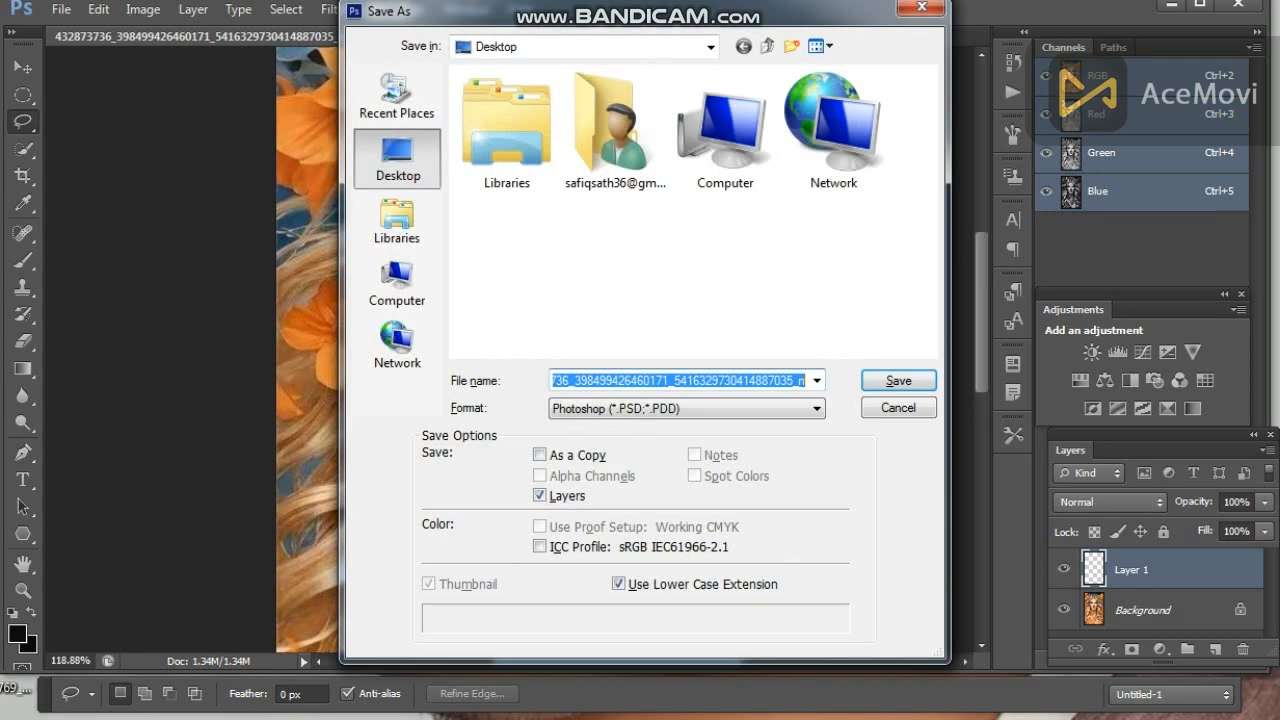
{"action": "left_click", "coordinate": [897, 407]}
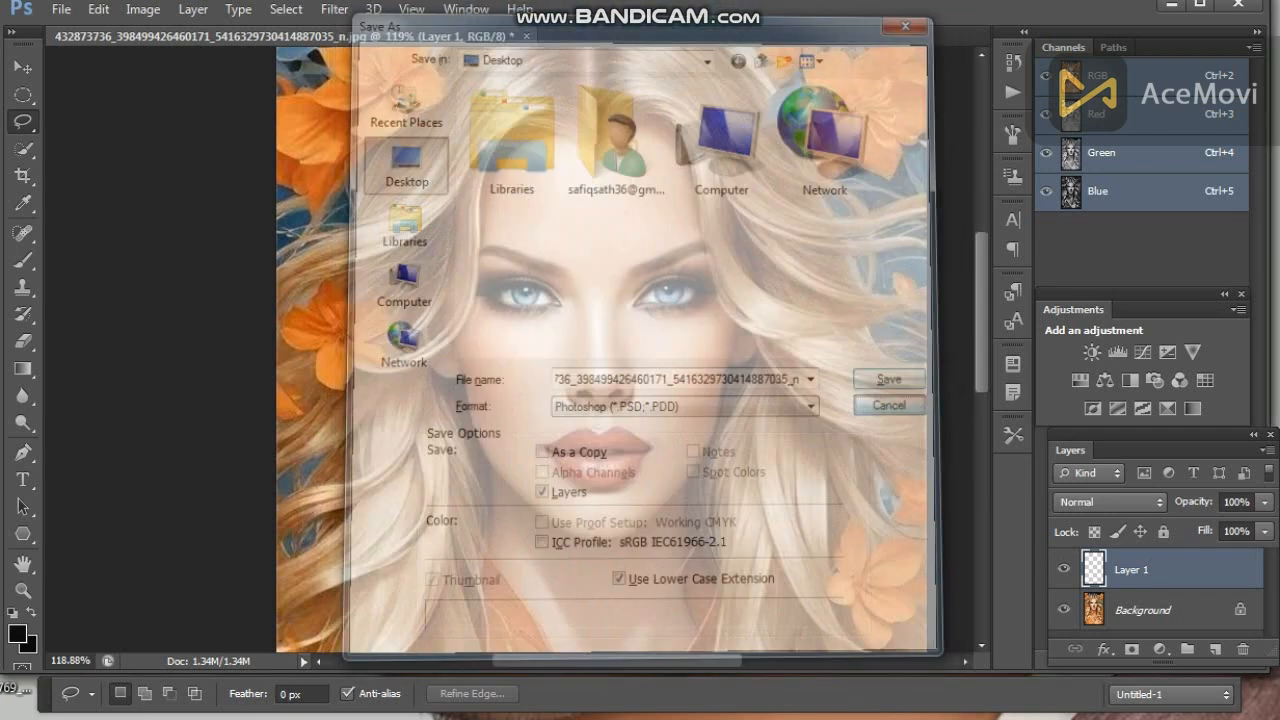
{"action": "left_click", "coordinate": [193, 9]}
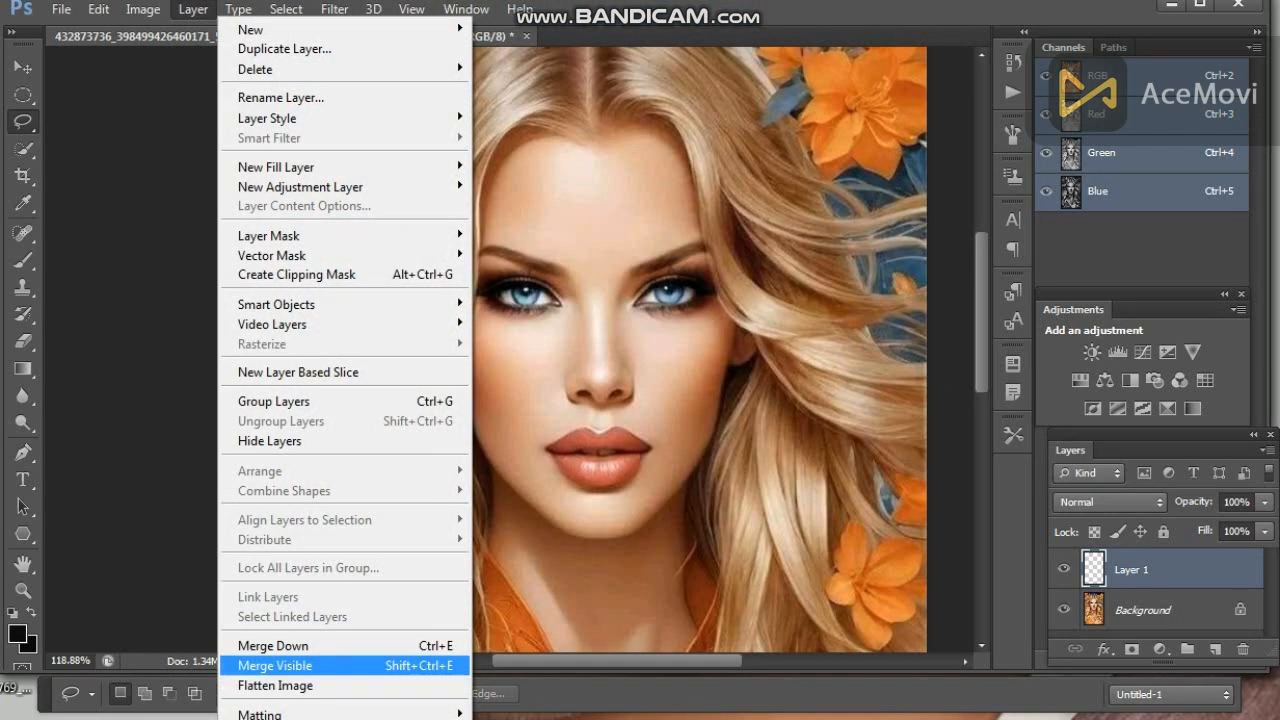
{"action": "left_click", "coordinate": [273, 665]}
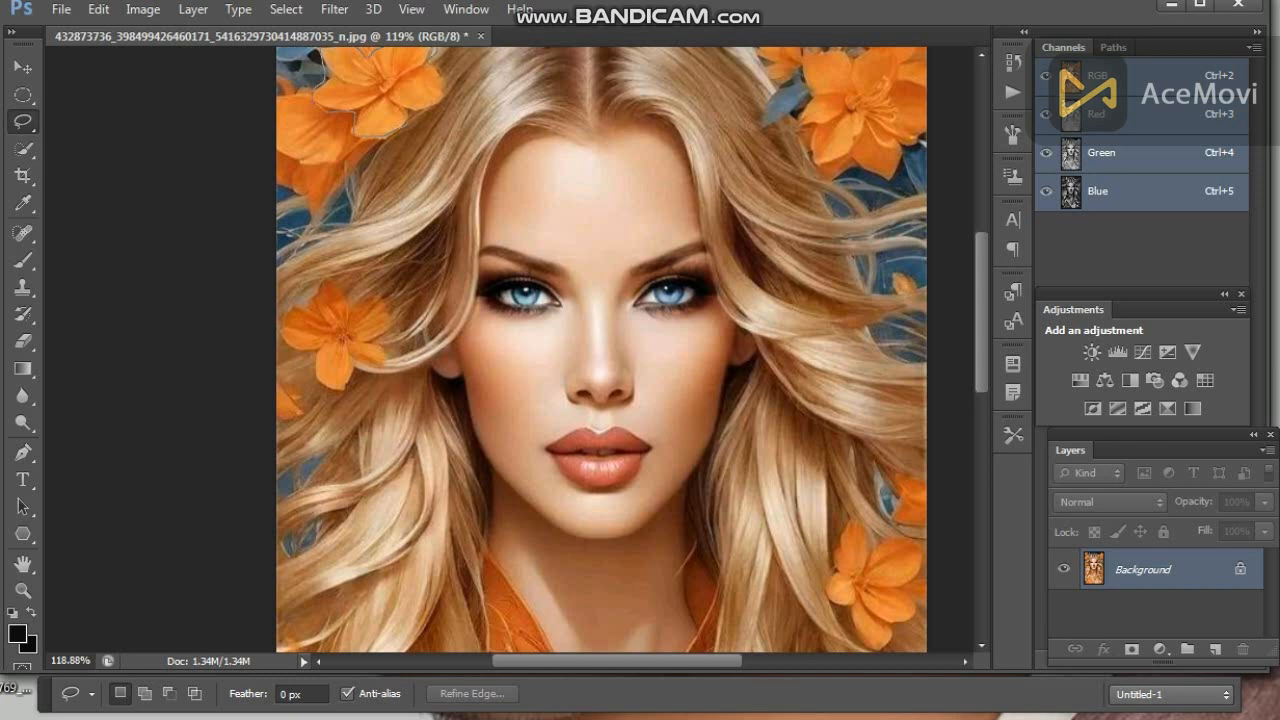
Step: Lasso the orange flower beside the hair in the portrait's upper left and feather the selection, finishing with a 3-pixel radius
{"action": "left_click_drag", "start_coordinate": [384, 50], "coordinate": [370, 58]}
{"action": "right_click", "coordinate": [371, 92]}
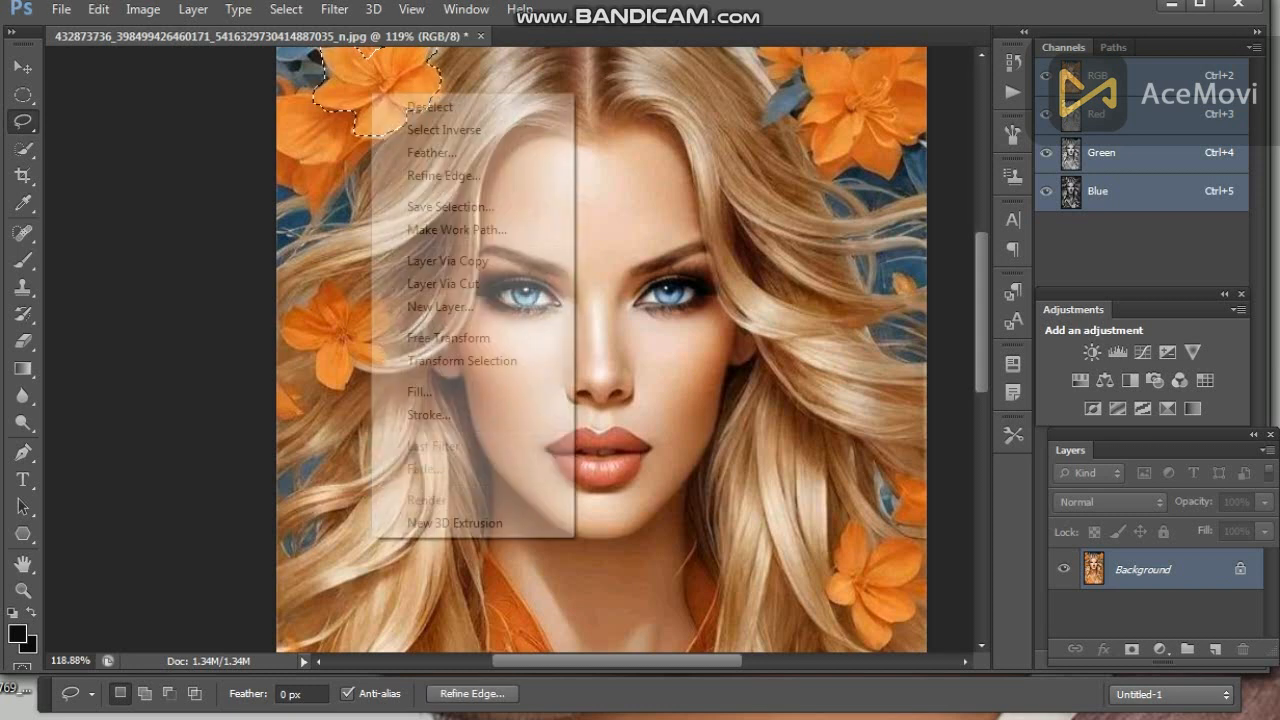
{"action": "left_click", "coordinate": [432, 153]}
{"action": "key", "text": "Return"}
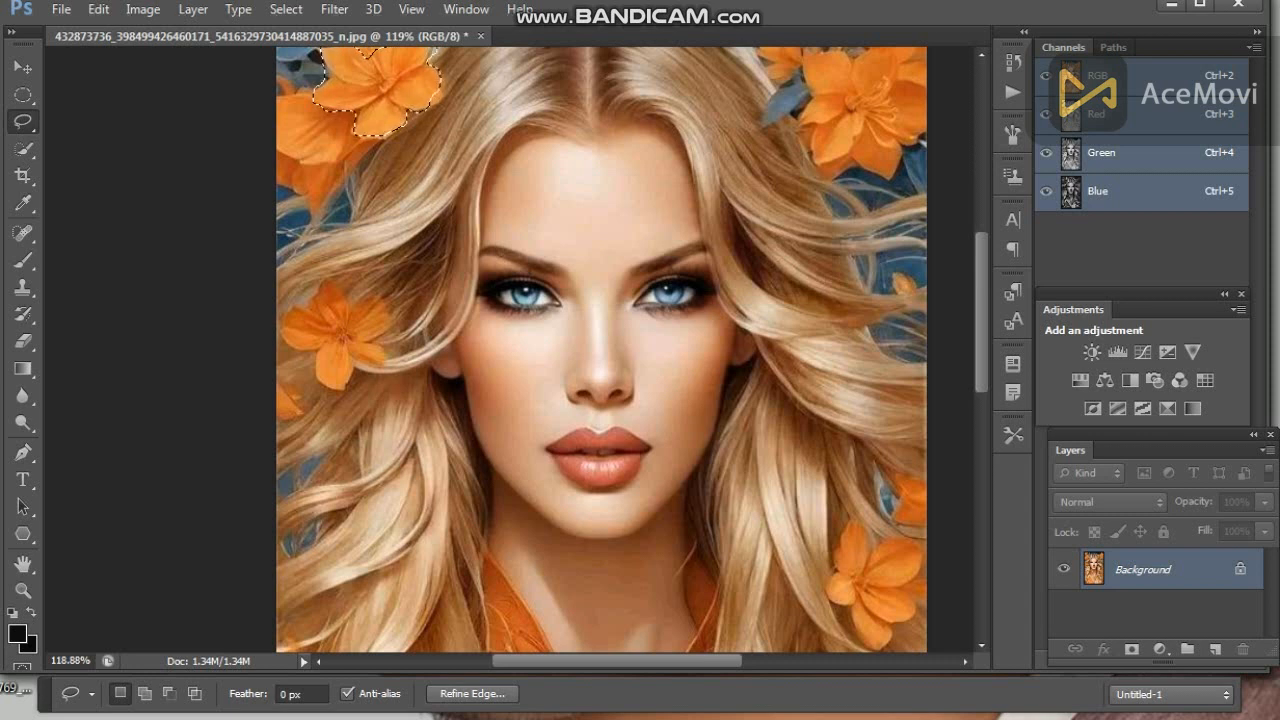
{"action": "right_click", "coordinate": [360, 102]}
{"action": "left_click", "coordinate": [425, 163]}
{"action": "type", "text": "3"}
{"action": "key", "text": "Return"}
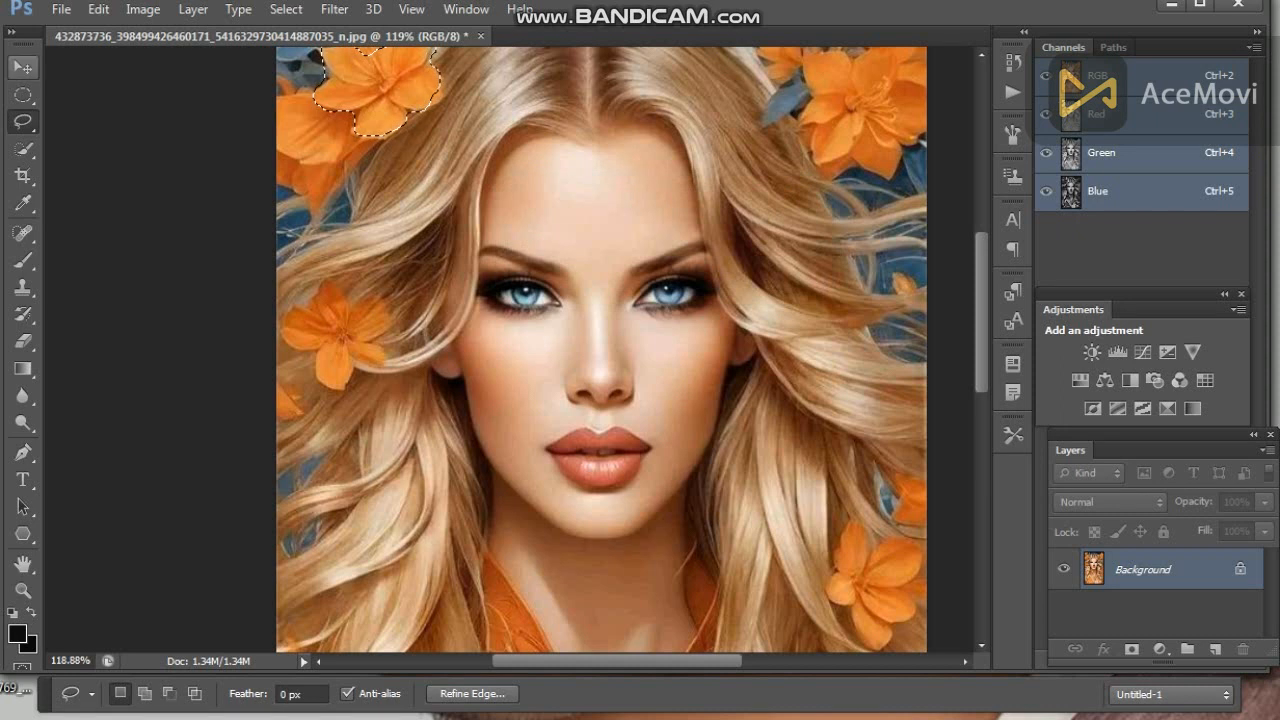
Step: Add a new layer and try to duplicate the selected flower from it
{"action": "key", "text": "v"}
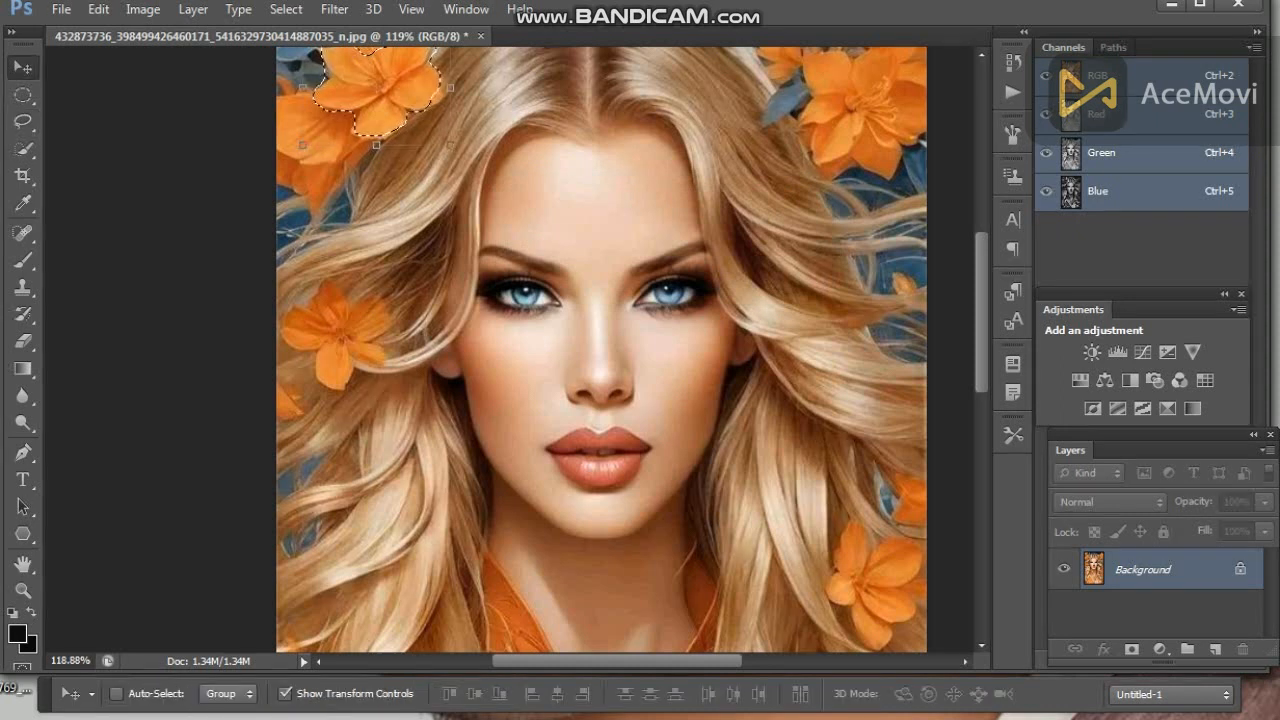
{"action": "left_click", "coordinate": [1215, 649]}
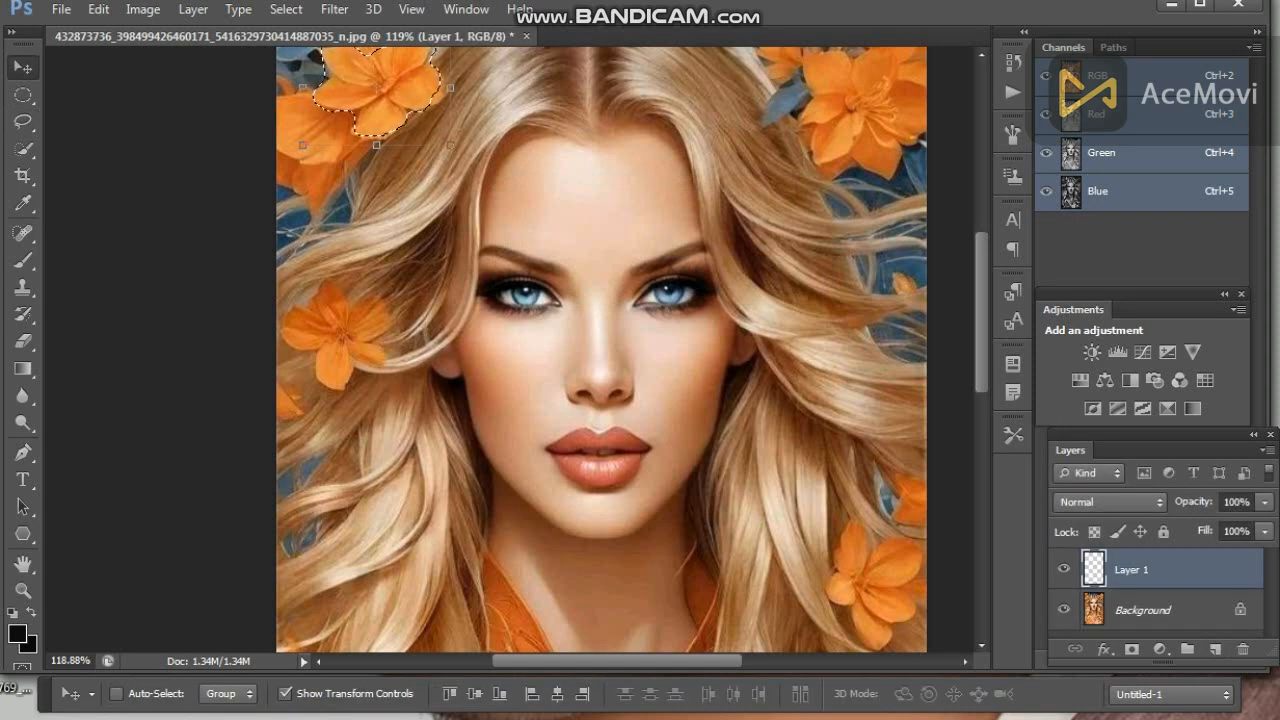
{"action": "key", "text": "ctrl+j"}
{"action": "key", "text": "Return"}
Step: Place a copy of the selected flower from the Background layer onto the woman's forehead
{"action": "left_click", "coordinate": [1143, 609]}
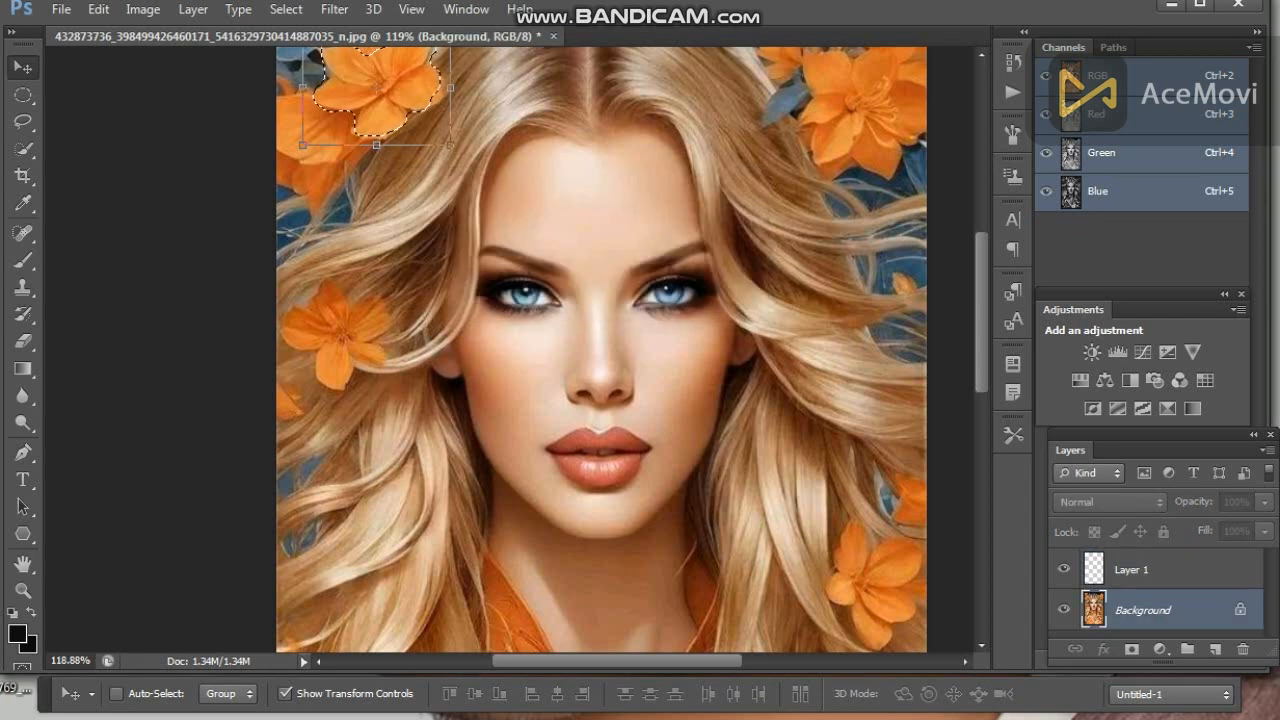
{"action": "key", "text": "ctrl+t"}
{"action": "left_click_drag", "start_coordinate": [363, 88], "coordinate": [449, 212]}
{"action": "scroll", "coordinate": [447, 180], "scroll_direction": "up", "scroll_amount": 3}
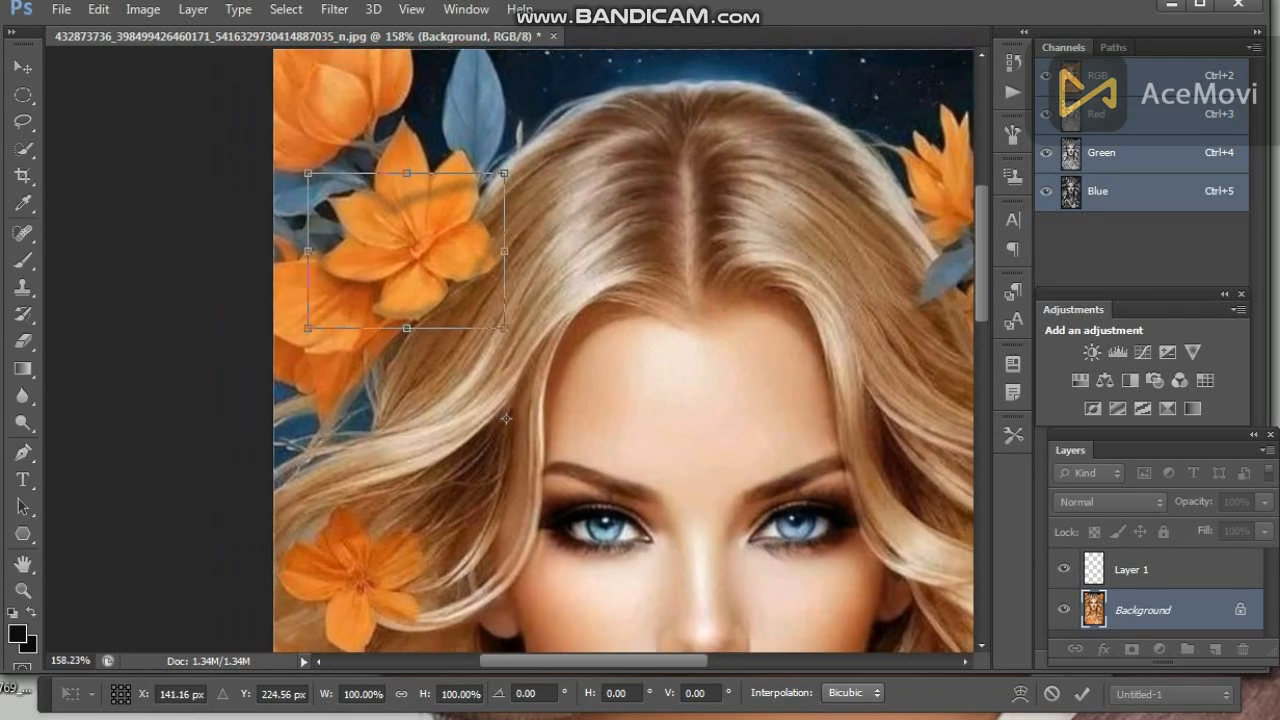
{"action": "left_click_drag", "start_coordinate": [506, 418], "coordinate": [524, 225]}
{"action": "key", "text": "Return"}
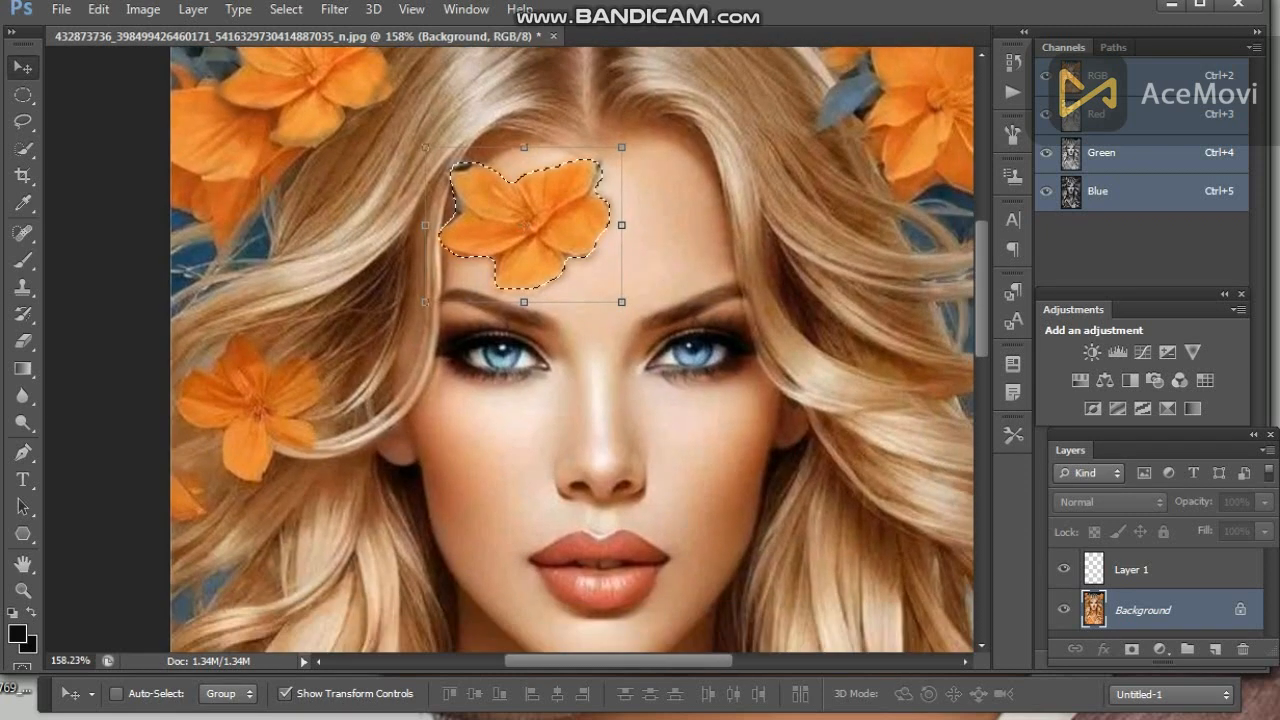
Step: Move the flower copy from the forehead to the cheek below the eye and shrink it to 16.67% width and 20% height
{"action": "left_click_drag", "start_coordinate": [426, 147], "coordinate": [491, 430]}
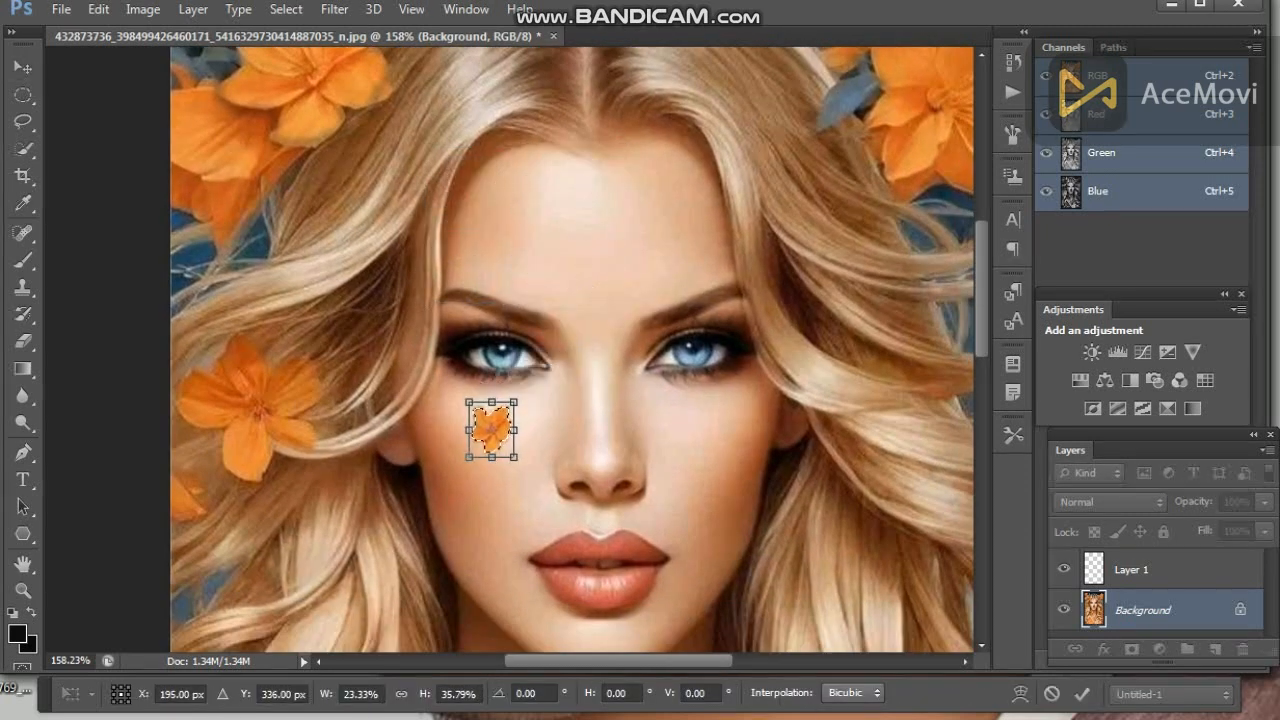
{"action": "scroll", "coordinate": [592, 458], "scroll_direction": "up", "scroll_amount": 4}
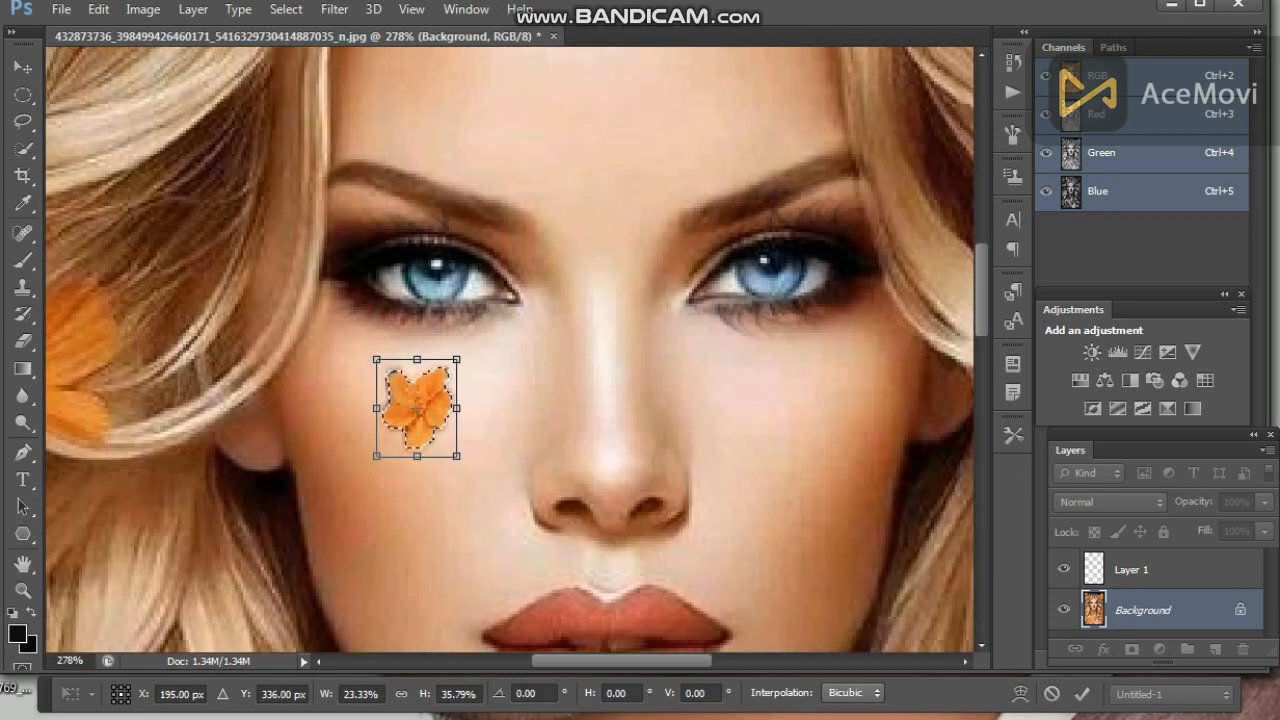
{"action": "left_click_drag", "start_coordinate": [376, 359], "coordinate": [399, 403]}
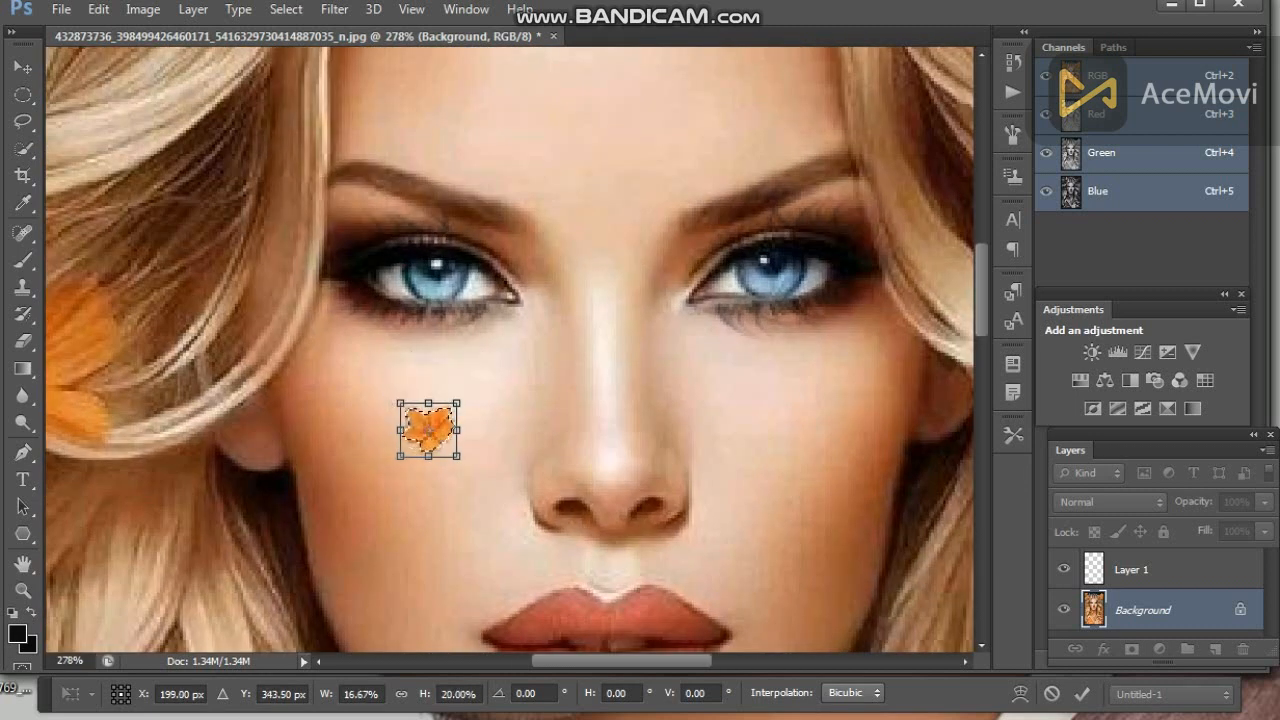
{"action": "key", "text": "Return"}
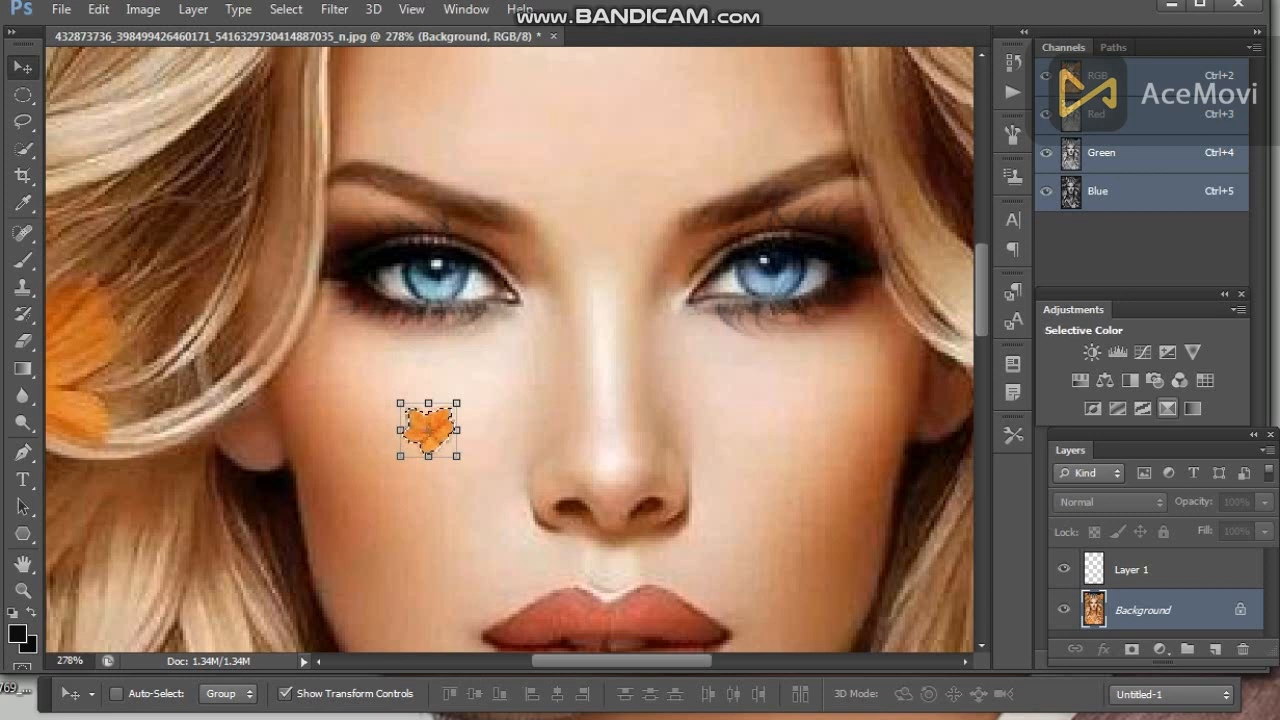
Step: Move the small flower beside the upper lip's corner and scale it to 60% width and 57.89% height
{"action": "left_click_drag", "start_coordinate": [428, 430], "coordinate": [500, 434]}
{"action": "scroll", "coordinate": [549, 469], "scroll_direction": "up", "scroll_amount": 2}
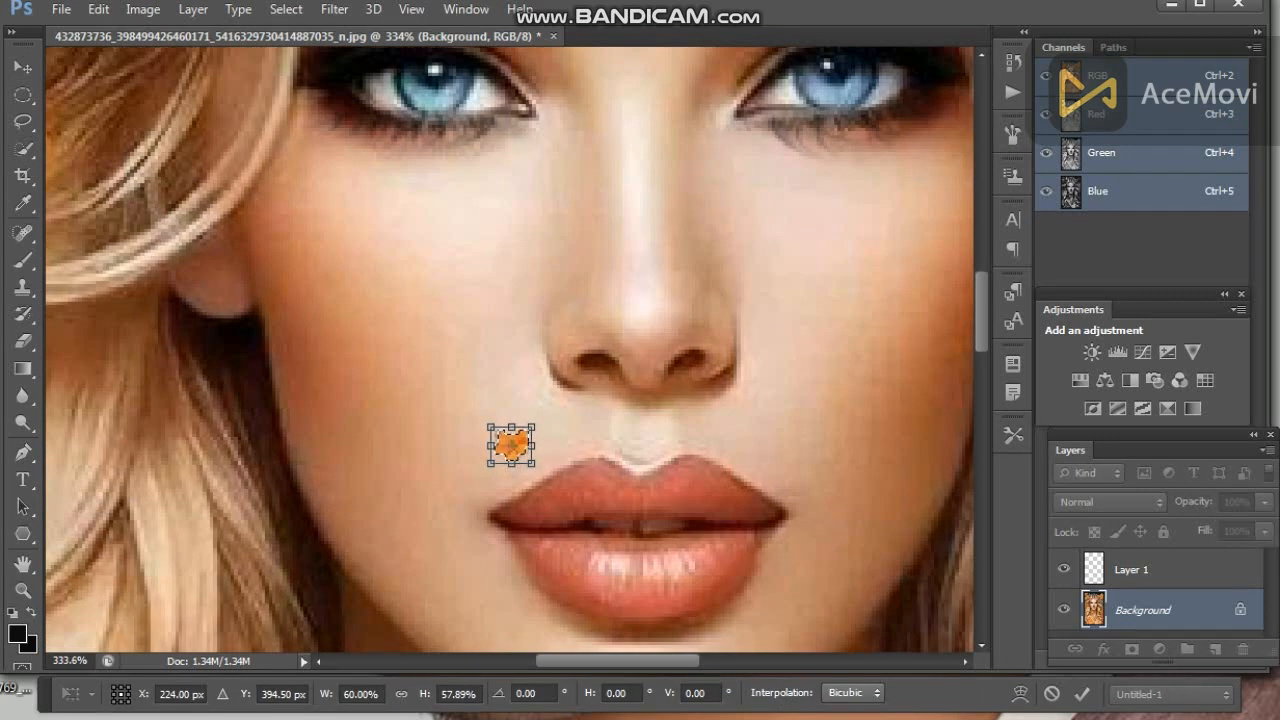
{"action": "key", "text": "Return"}
Step: Duplicate the small flower four times in a diagonal row from the mouth corner up the same cheek
{"action": "left_click_drag", "start_coordinate": [491, 427], "coordinate": [426, 351]}
{"action": "key", "text": "Return"}
{"action": "key", "text": "ctrl+t"}
{"action": "key", "text": "Return"}
{"action": "left_click_drag", "start_coordinate": [427, 347], "coordinate": [340, 260]}
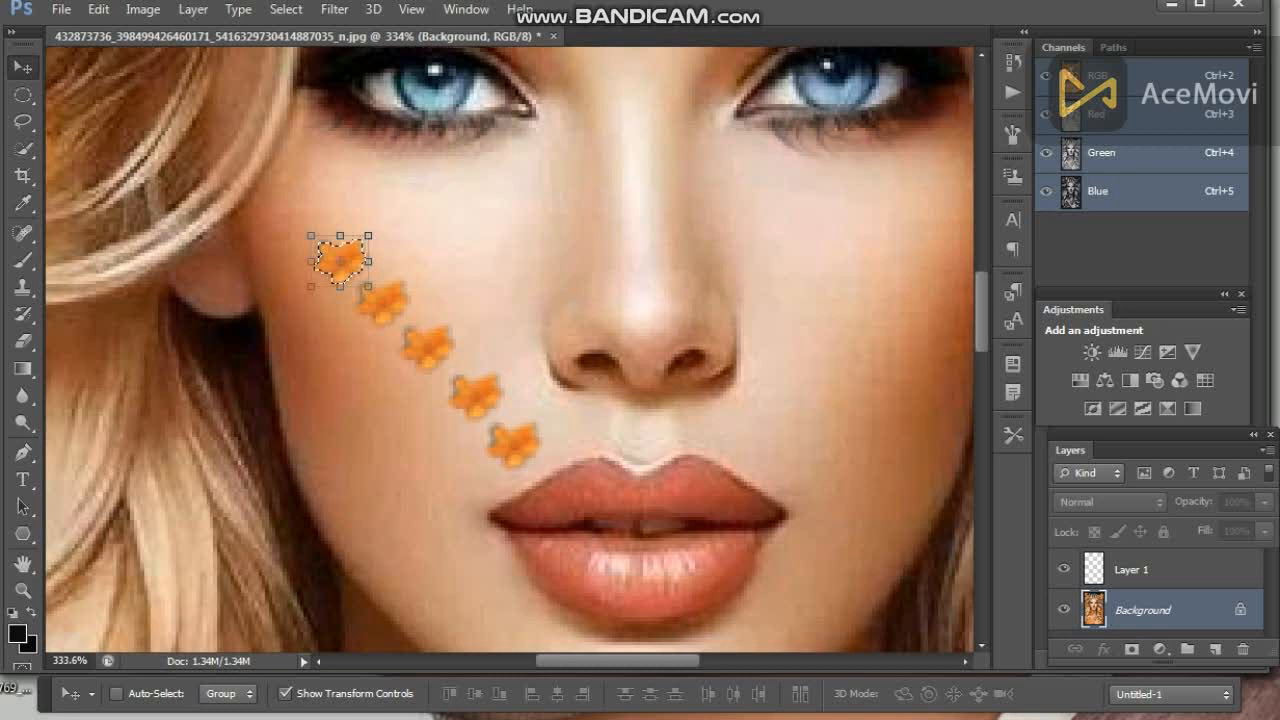
Step: Add a sixth flower copy at the upper end of the cheek row, close to the hair
{"action": "key", "text": "ctrl+t"}
{"action": "key", "text": "Escape"}
{"action": "left_click_drag", "start_coordinate": [340, 261], "coordinate": [285, 202]}
{"action": "key", "text": "Return"}
{"action": "key", "text": "ctrl+t"}
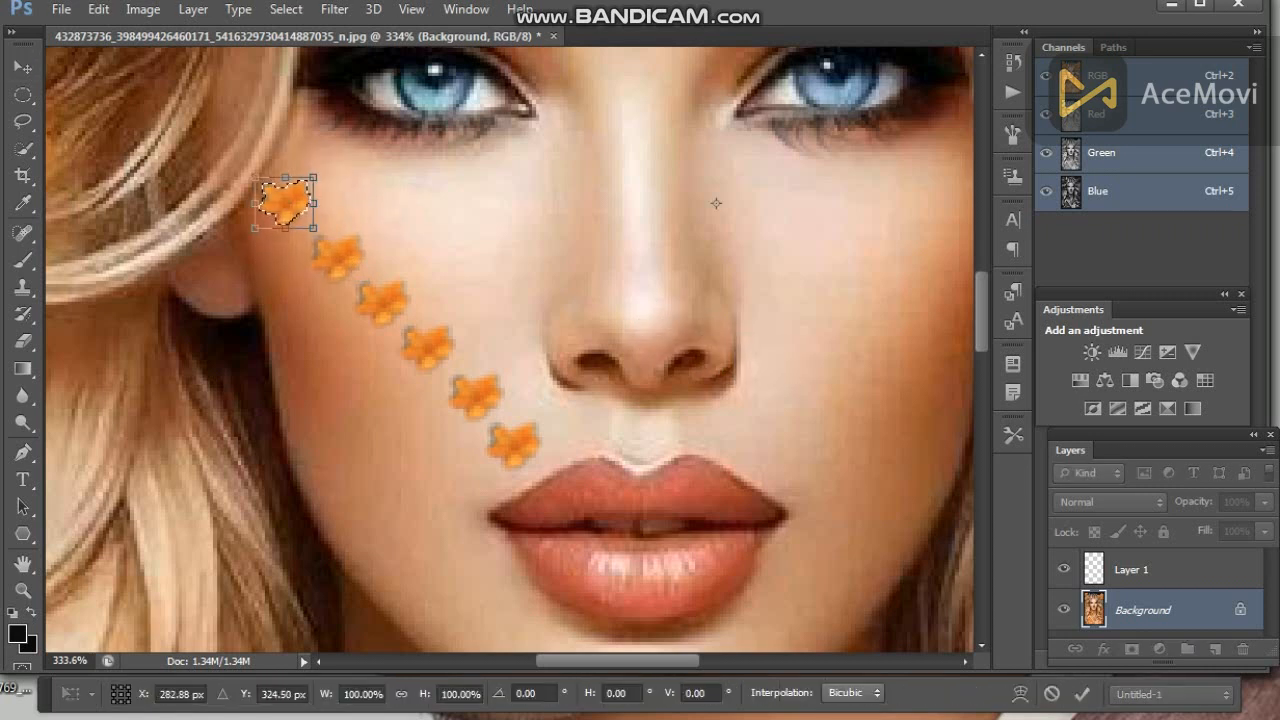
{"action": "key", "text": "Return"}
Step: Place three flower copies on the opposite cheek, rising diagonally from beside the mouth corner at their original size
{"action": "left_click_drag", "start_coordinate": [285, 202], "coordinate": [777, 404]}
{"action": "key", "text": "ctrl+t"}
{"action": "key", "text": "Return"}
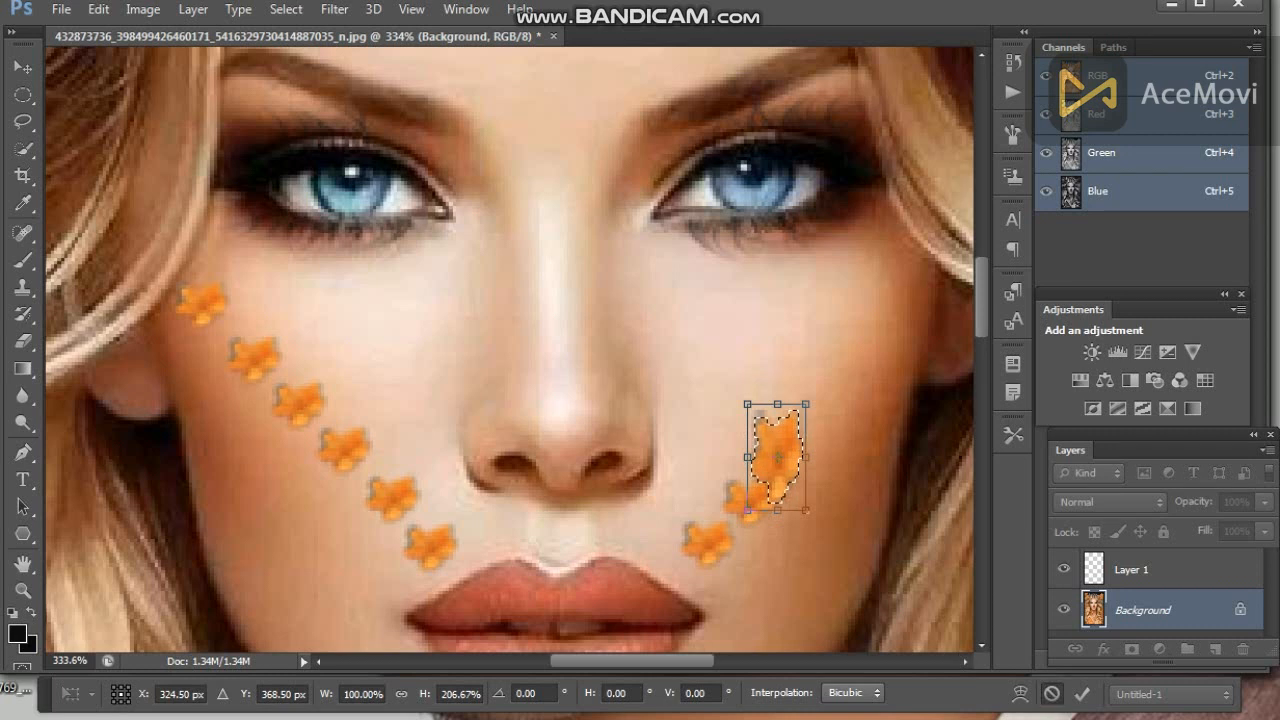
{"action": "key", "text": "Escape"}
{"action": "left_click", "coordinate": [778, 432]}
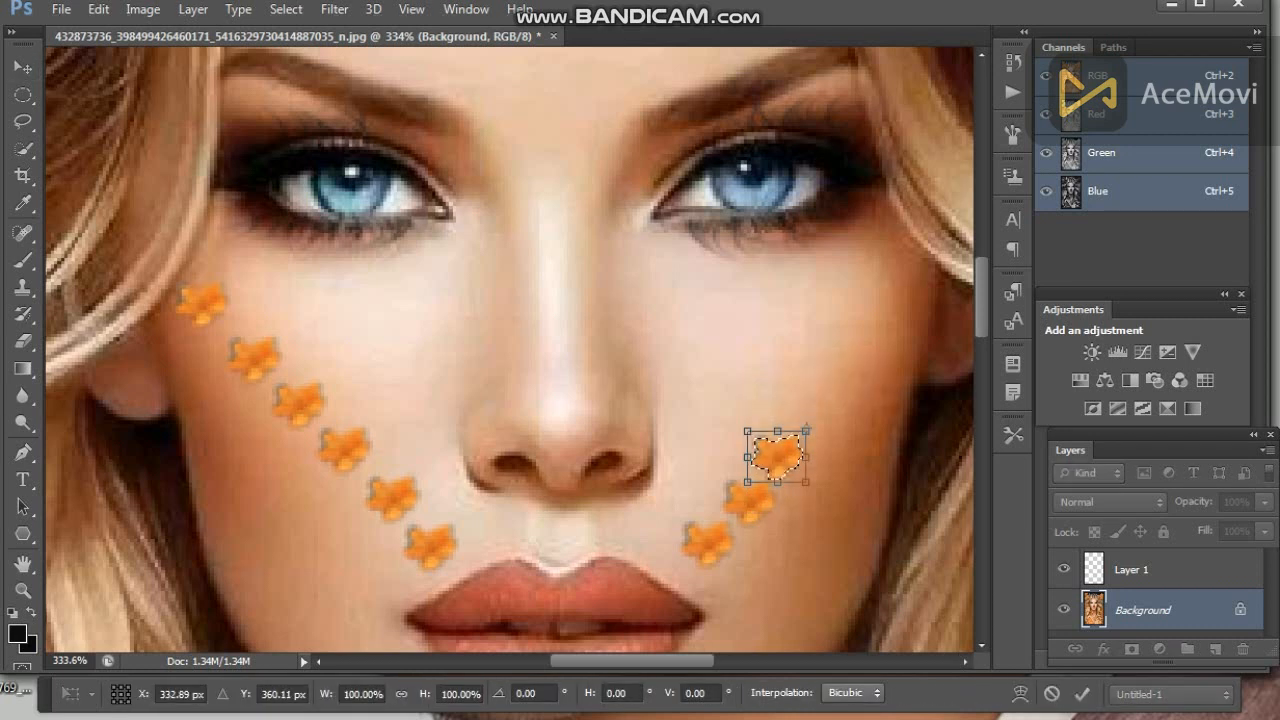
{"action": "key", "text": "Escape"}
Step: Extend the opposite cheek's row with three more flower copies up to the hairline, mirroring the first row
{"action": "left_click_drag", "start_coordinate": [778, 432], "coordinate": [895, 324]}
{"action": "left_click", "coordinate": [830, 390]}
{"action": "key", "text": "Escape"}
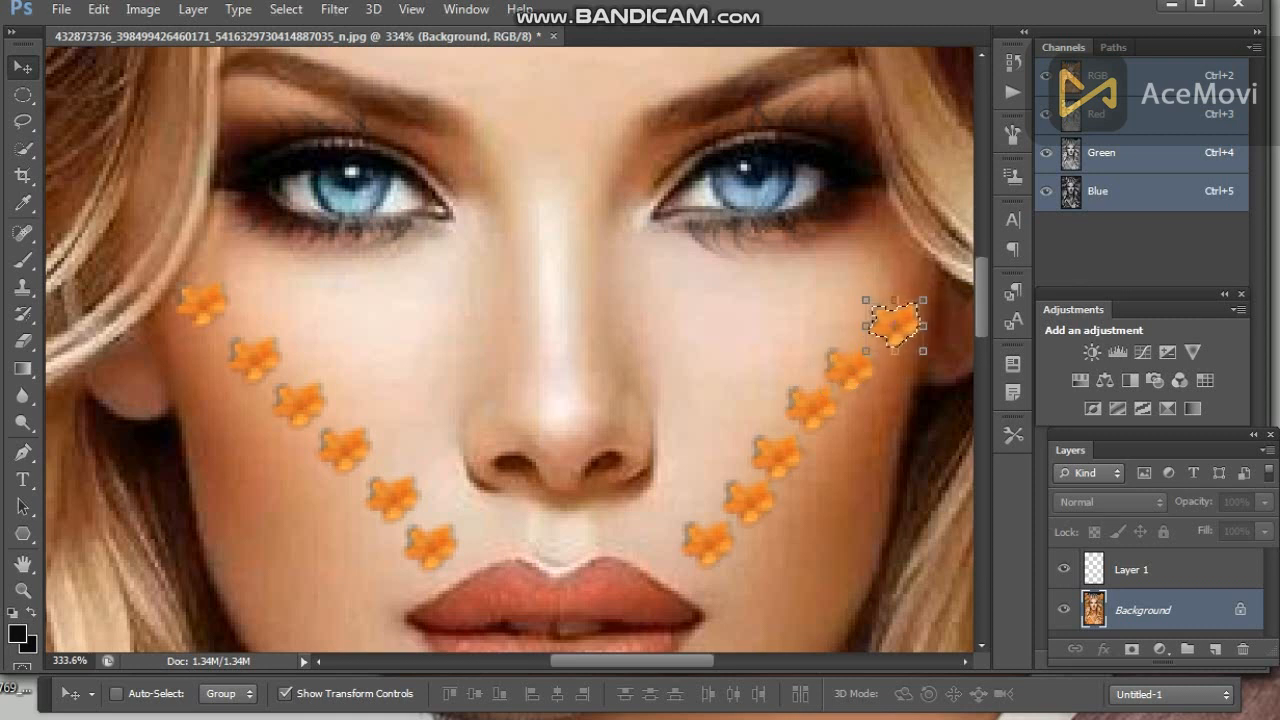
Step: Place three flower copies below the lower lip in a small triangle pointing down the chin
{"action": "key", "text": "ctrl+0"}
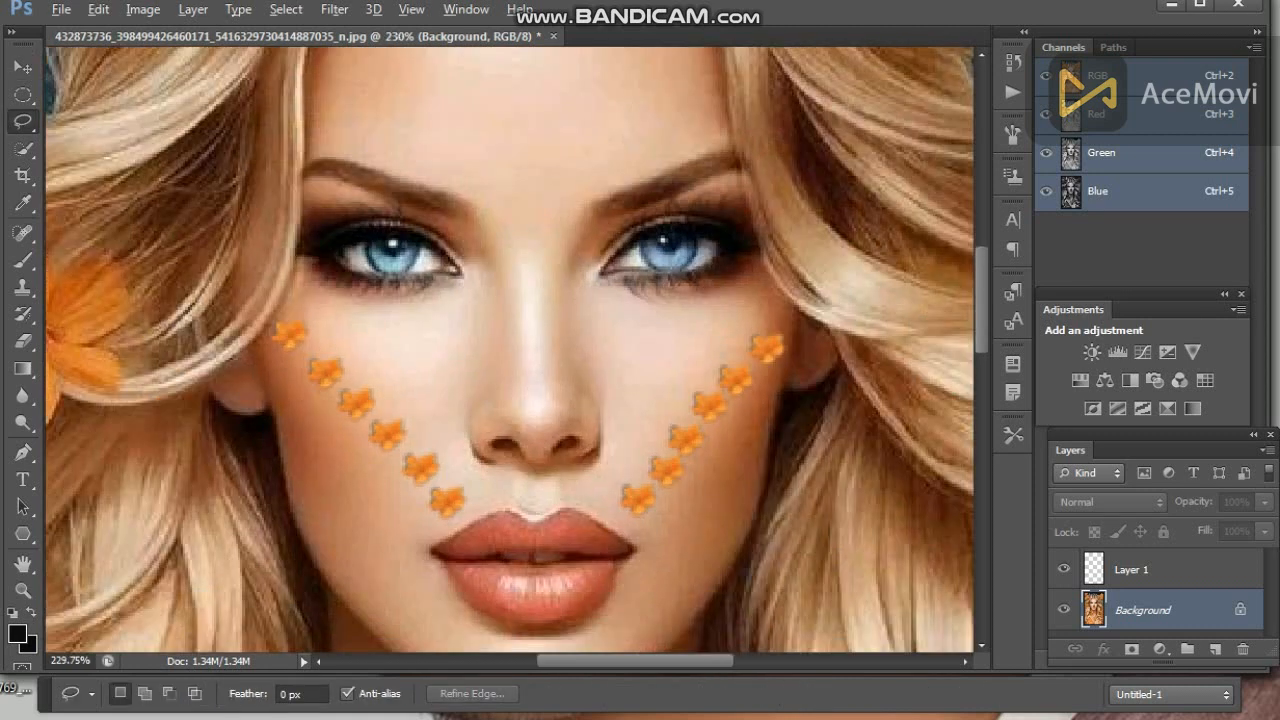
{"action": "scroll", "coordinate": [473, 429], "scroll_direction": "up", "scroll_amount": 6}
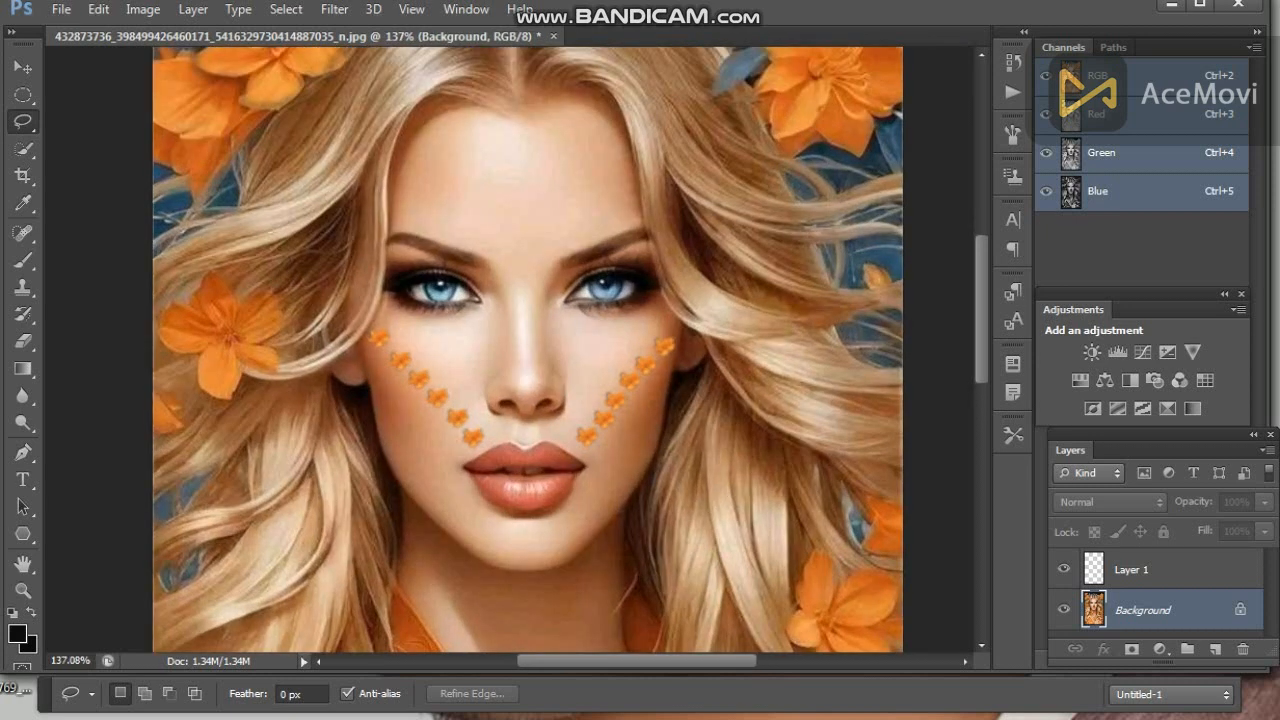
{"action": "scroll", "coordinate": [512, 357], "scroll_direction": "up", "scroll_amount": 1}
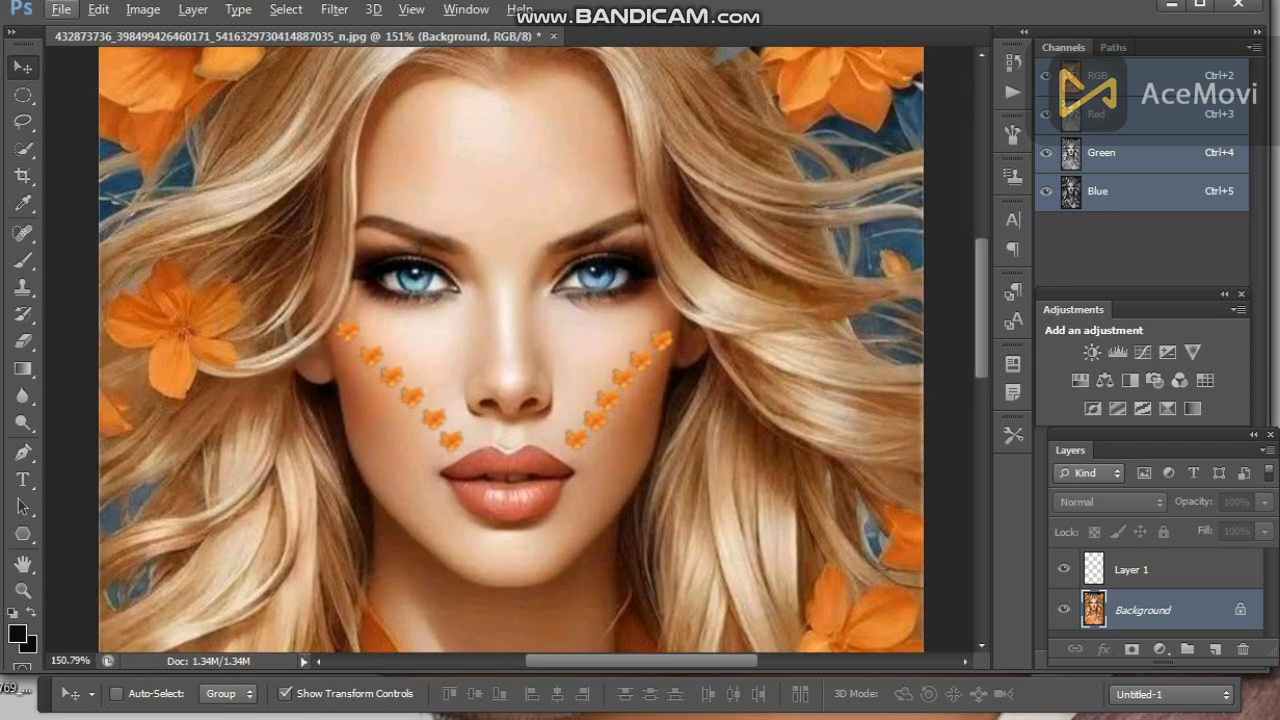
{"action": "scroll", "coordinate": [585, 430], "scroll_direction": "up", "scroll_amount": 1}
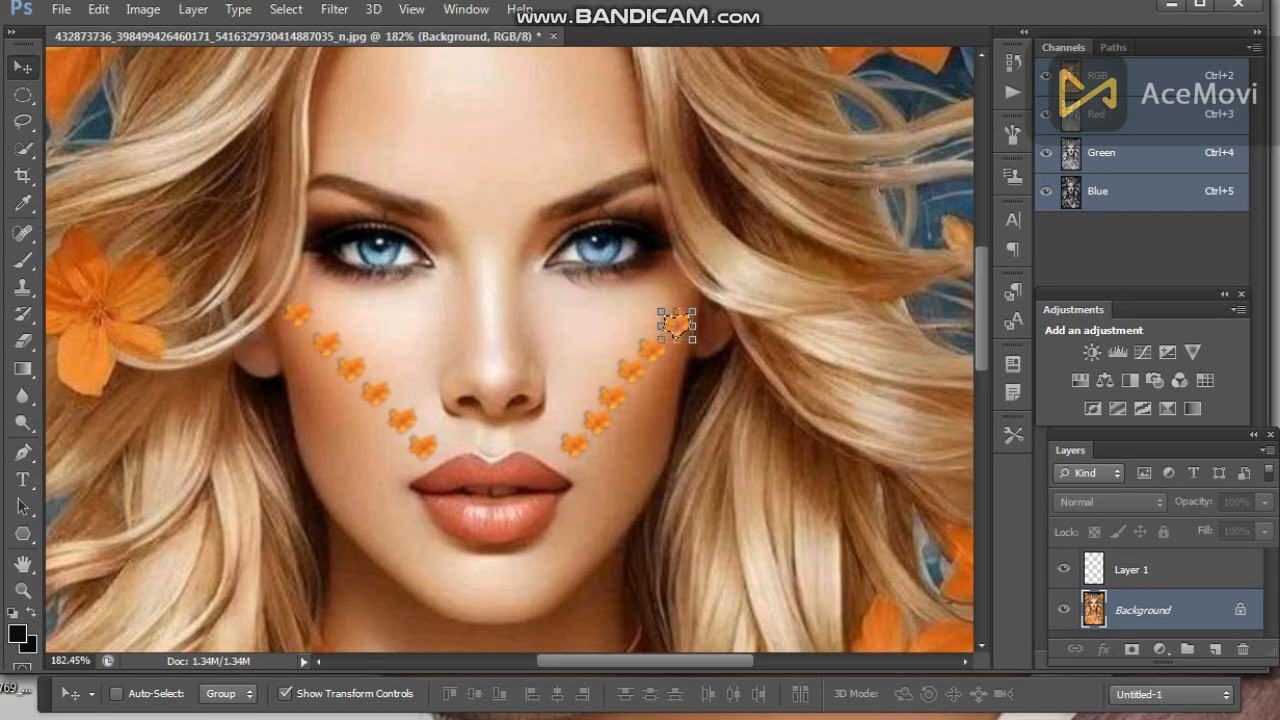
{"action": "scroll", "coordinate": [672, 322], "scroll_direction": "up", "scroll_amount": 7}
{"action": "left_click_drag", "start_coordinate": [635, 252], "coordinate": [416, 487]}
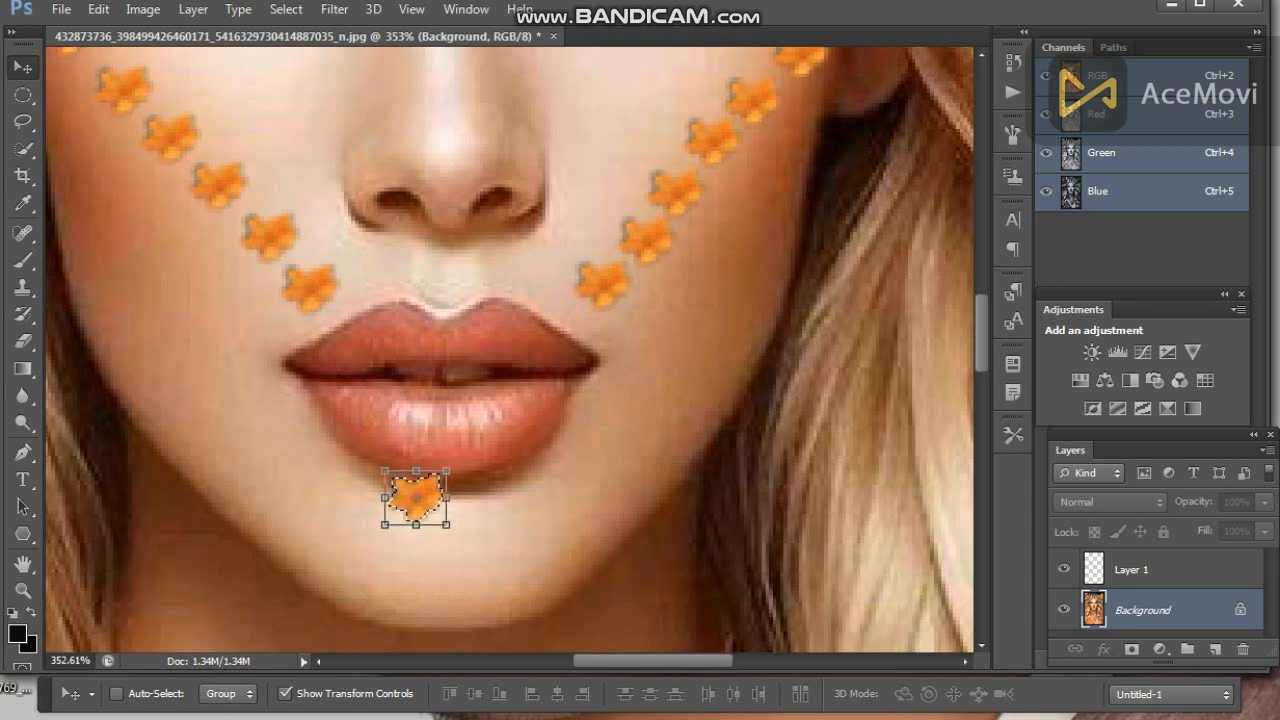
{"action": "left_click_drag", "start_coordinate": [416, 490], "coordinate": [445, 545]}
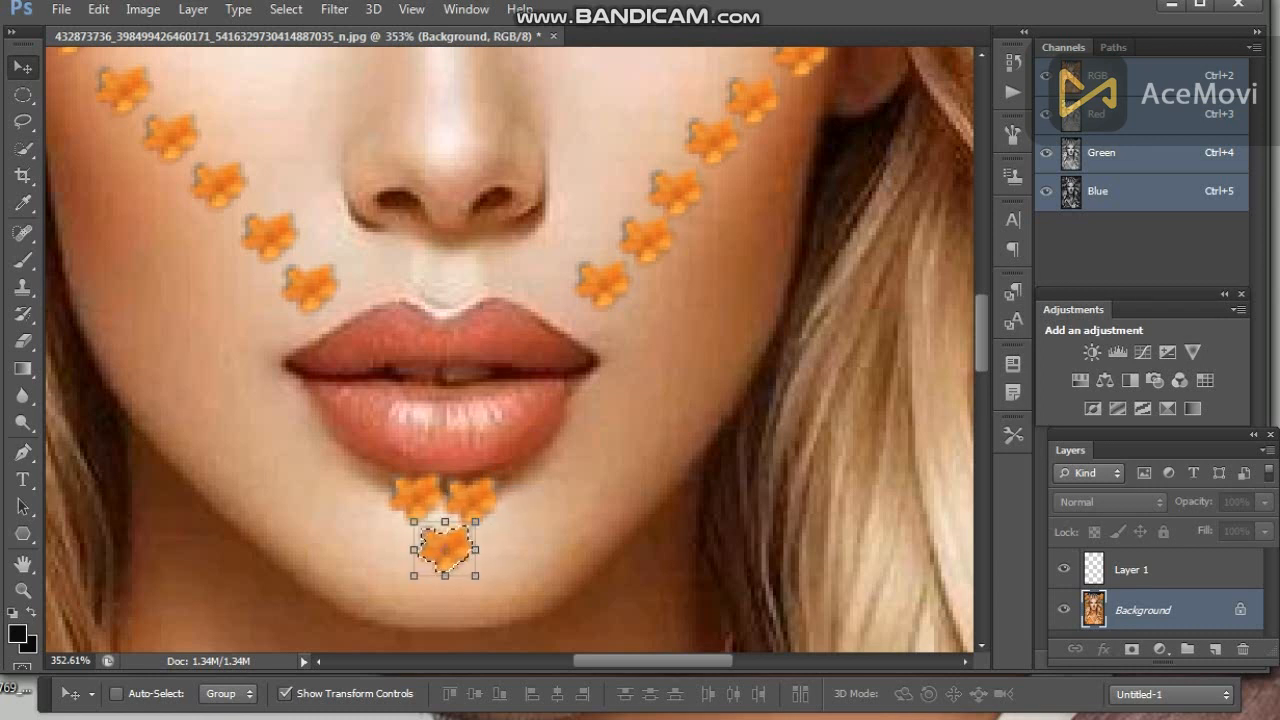
Step: Deselect the last chin flower and check the decorated face in the overall portrait
{"action": "left_click", "coordinate": [23, 121]}
{"action": "key", "text": "ctrl+d"}
{"action": "scroll", "coordinate": [464, 456], "scroll_direction": "down", "scroll_amount": 5}
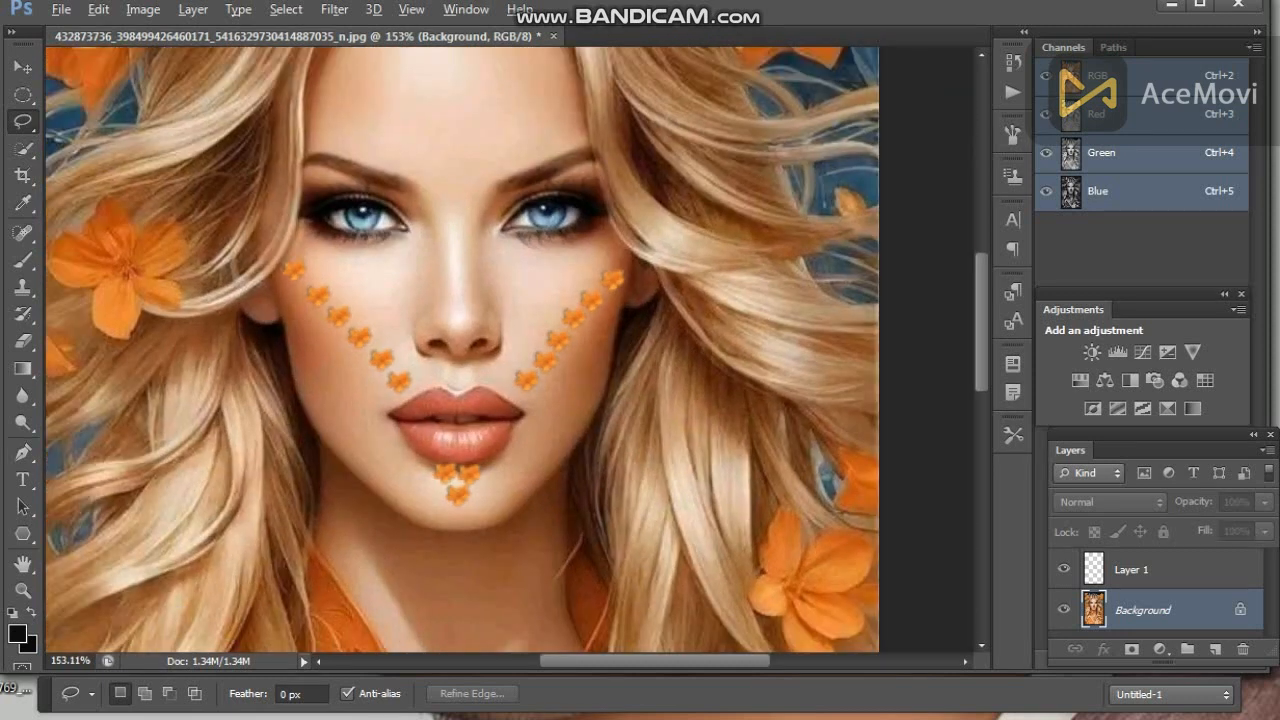
{"action": "scroll", "coordinate": [448, 480], "scroll_direction": "up", "scroll_amount": 2}
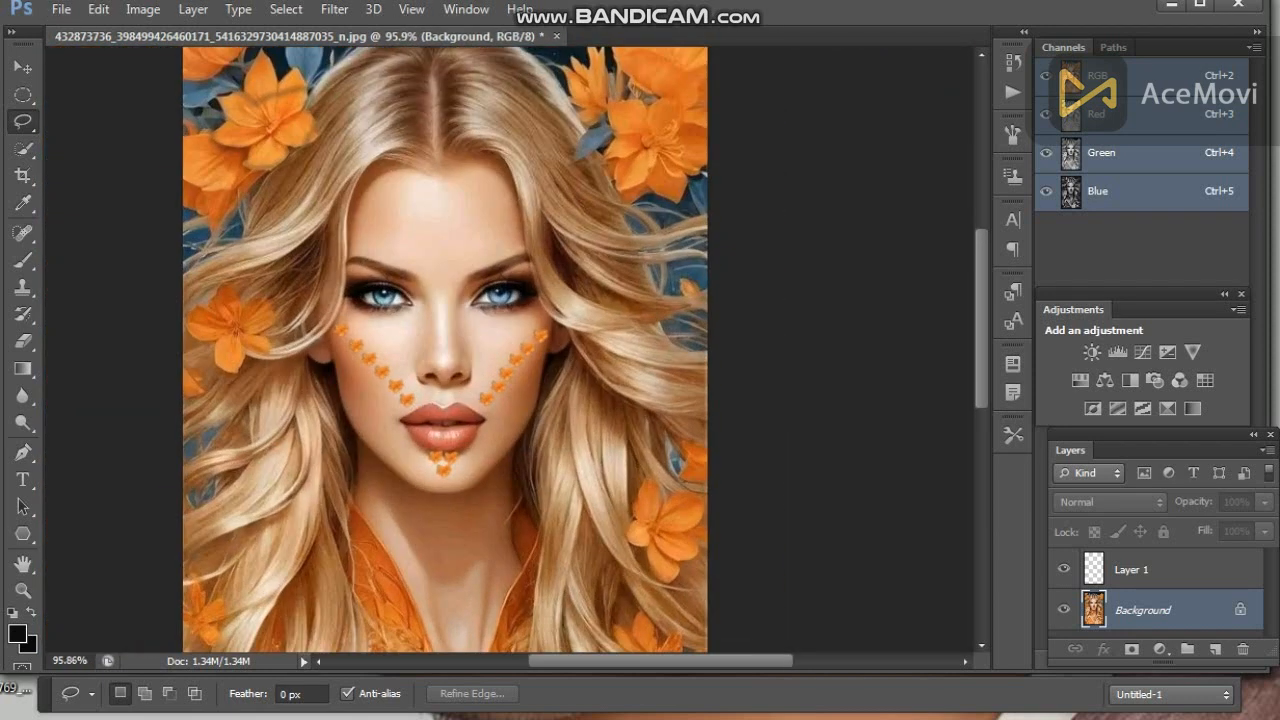